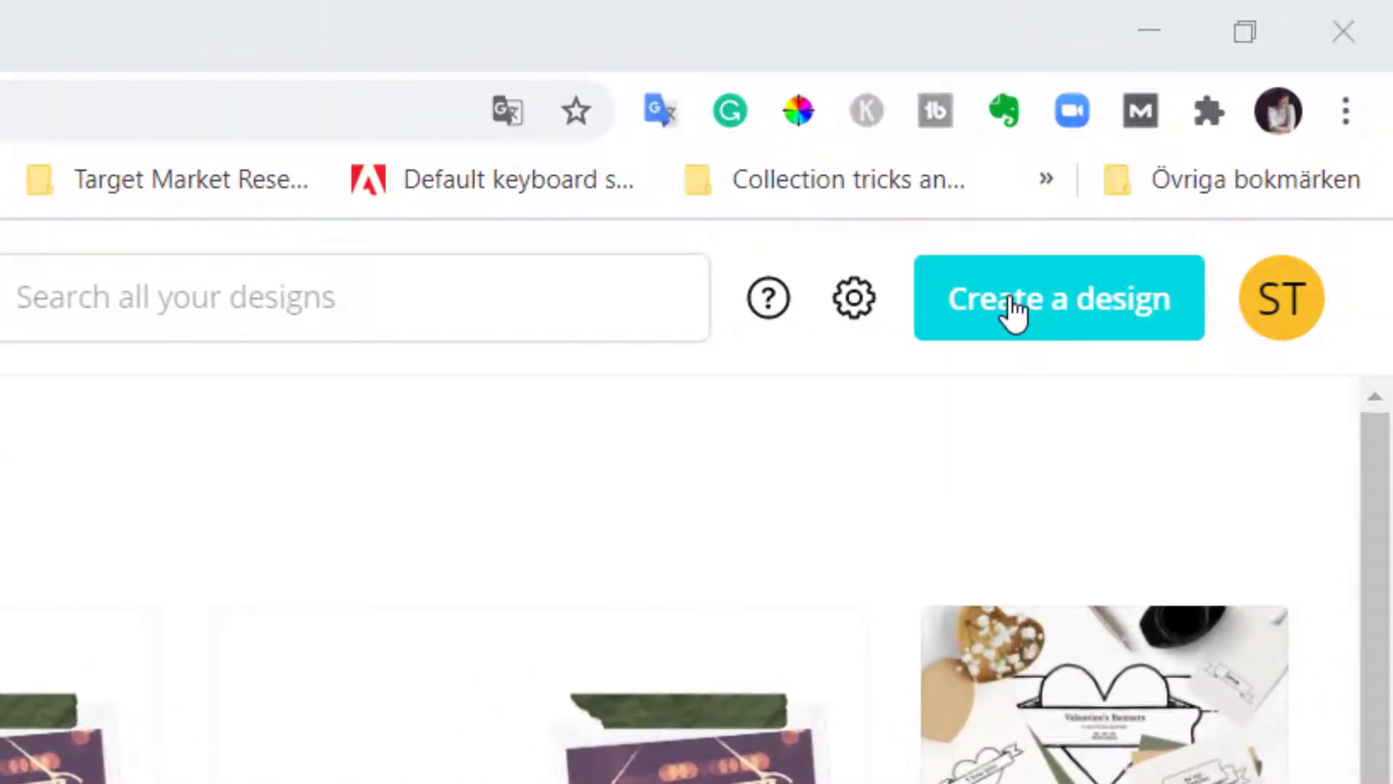
Create a blank 14.8 × 10.5 cm Valentine's Day Card design and hide the template suggestions.
left_click(1014, 309)
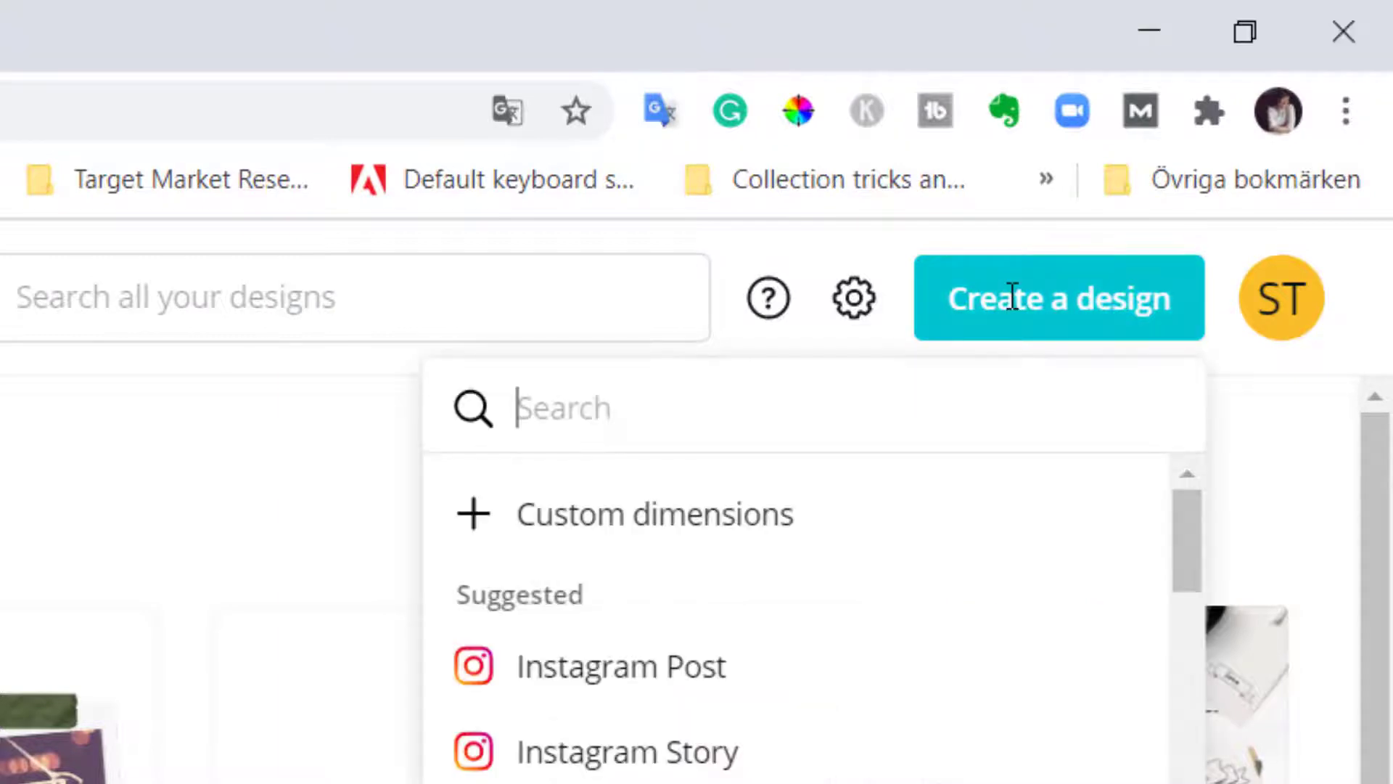
type("va")
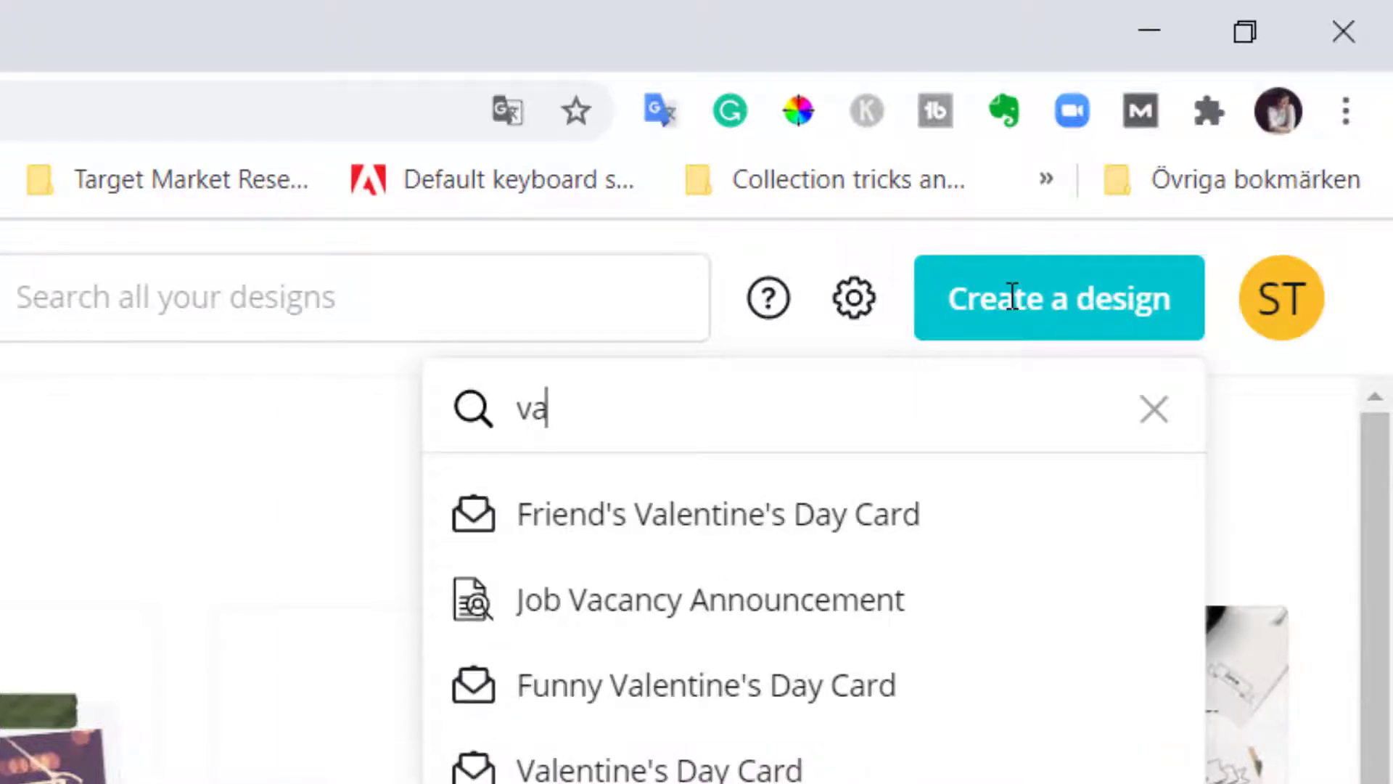
type("lentines")
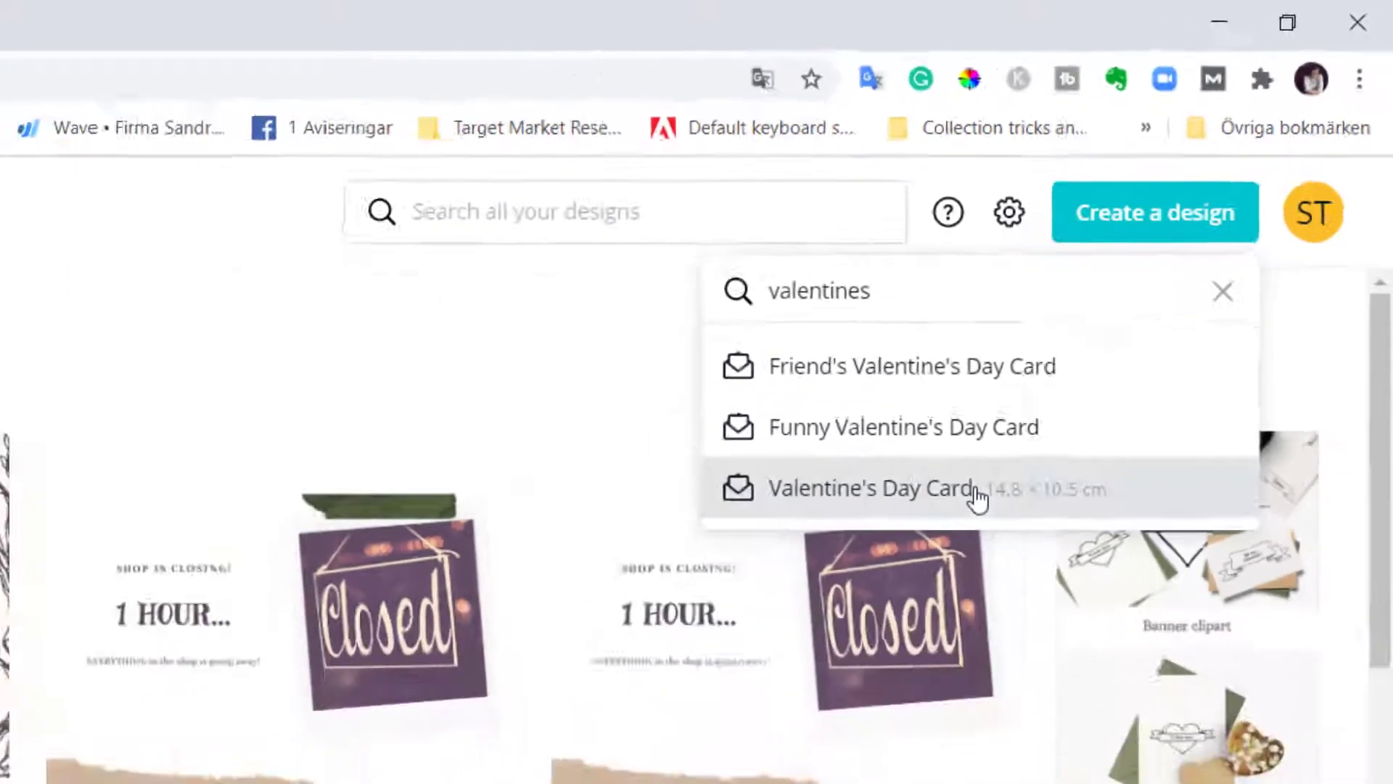
left_click(809, 695)
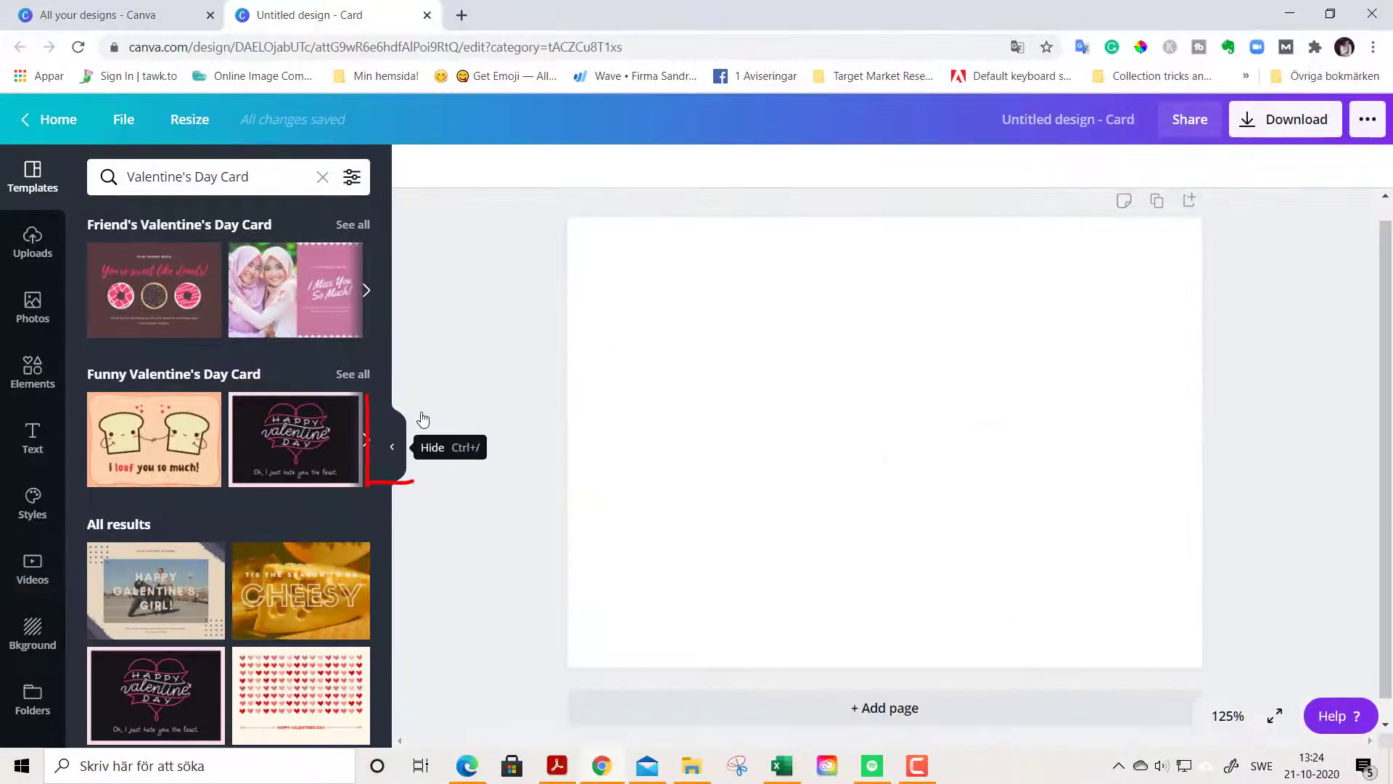
left_click(423, 419)
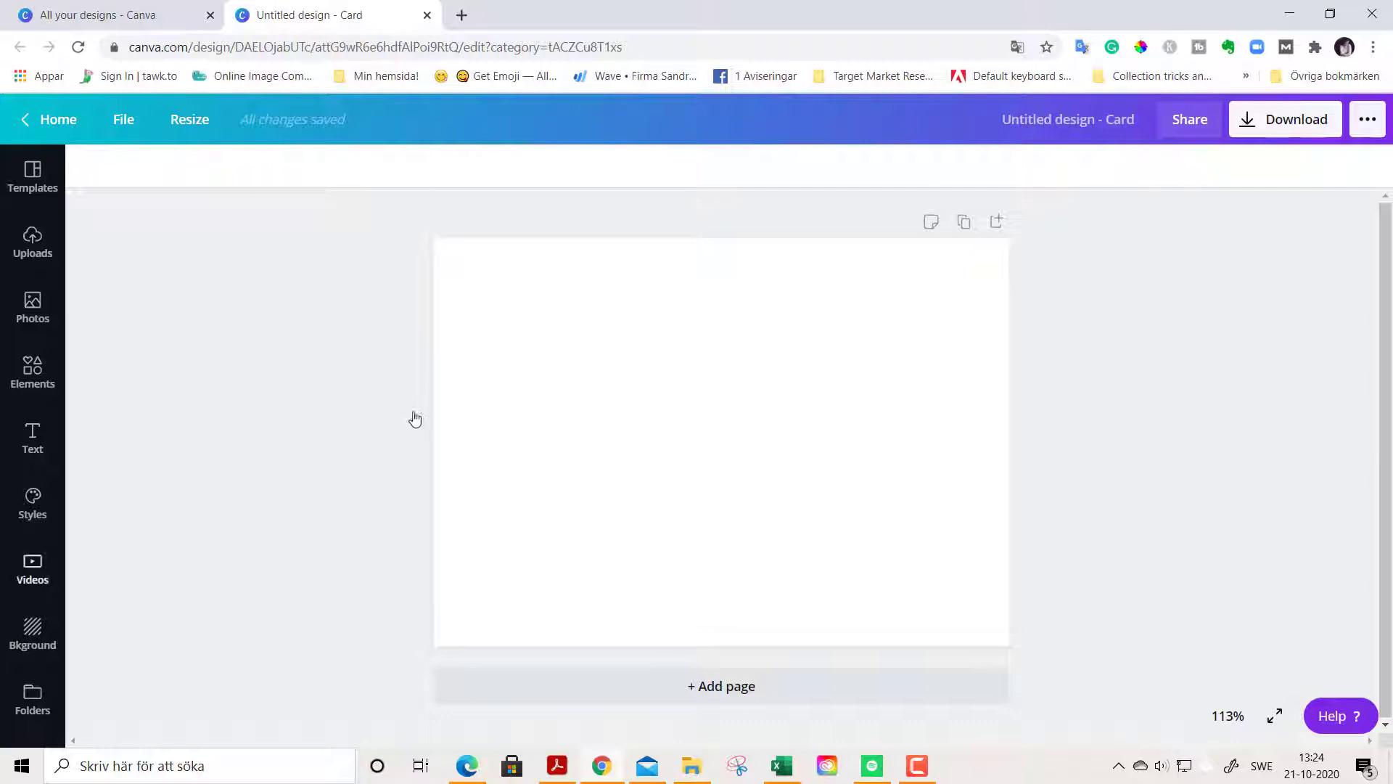
Add a single-photo grid, fit it to the left half, and duplicate it onto the right half.
left_click(29, 393)
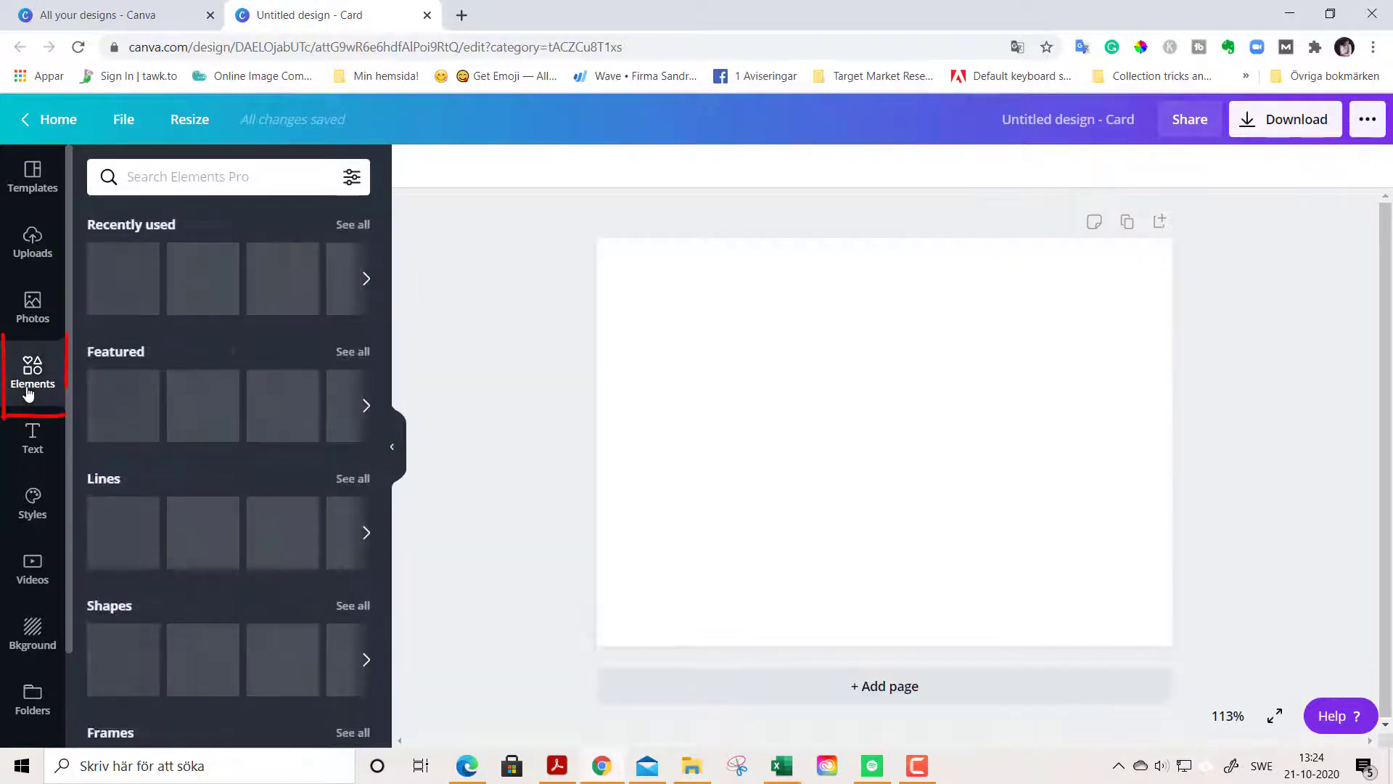
scroll(167, 623, "down", 1)
scroll(166, 617, "down", 8)
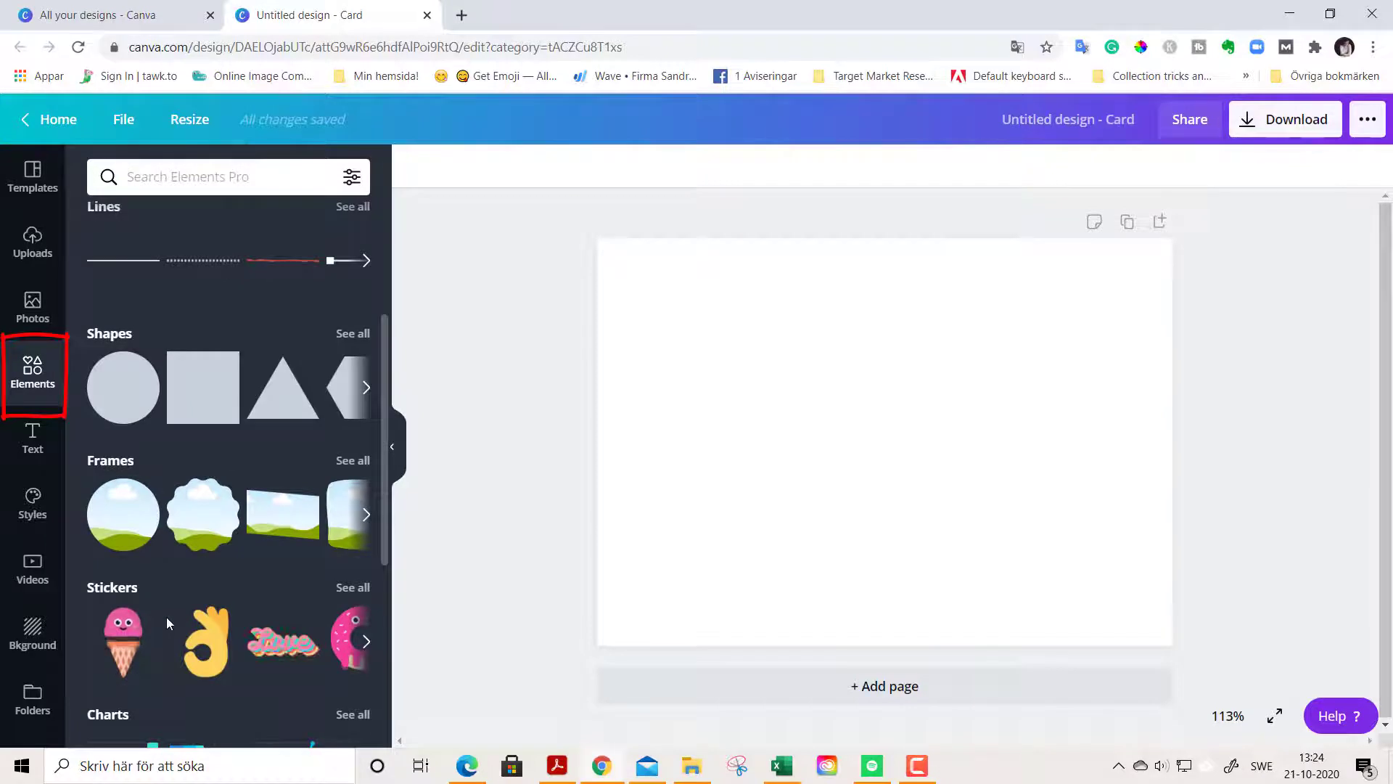
left_click(130, 527)
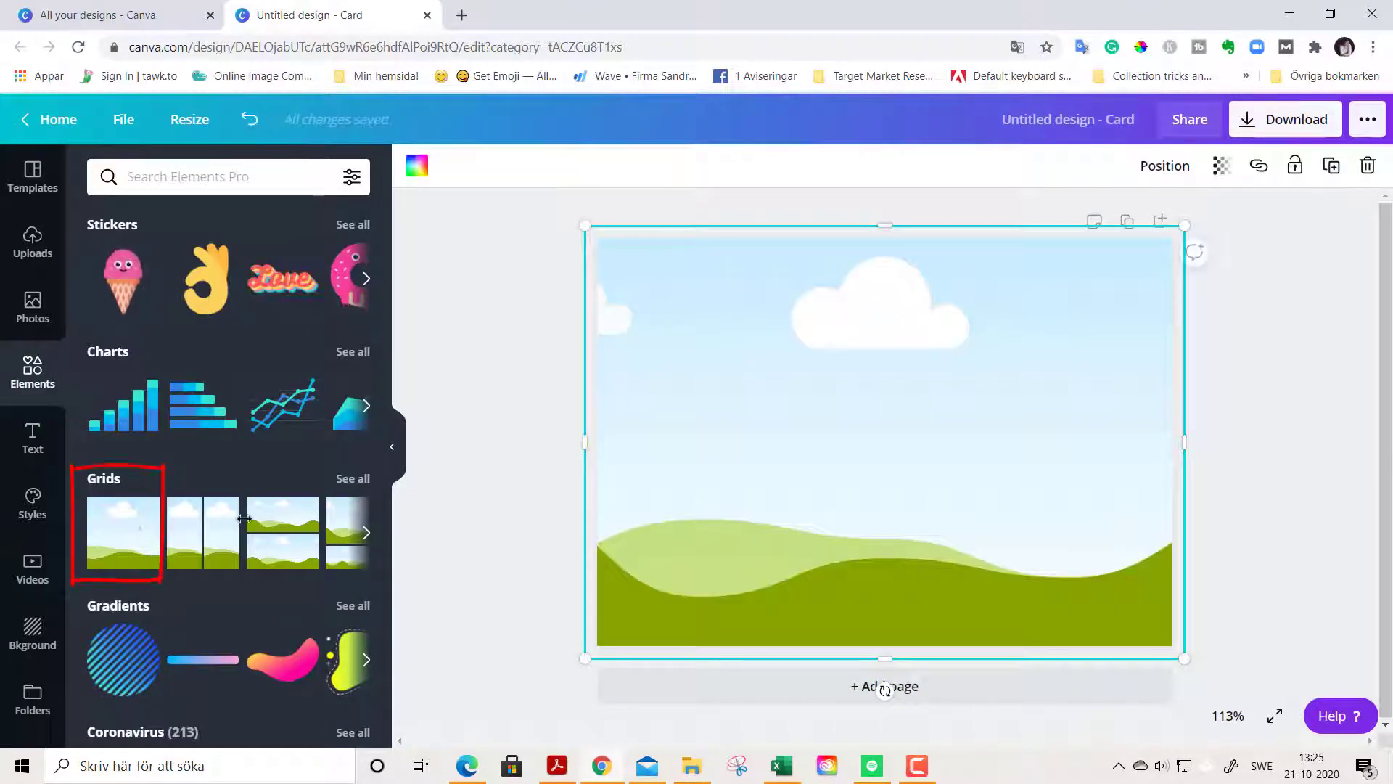
left_click_drag(1184, 441, 879, 436)
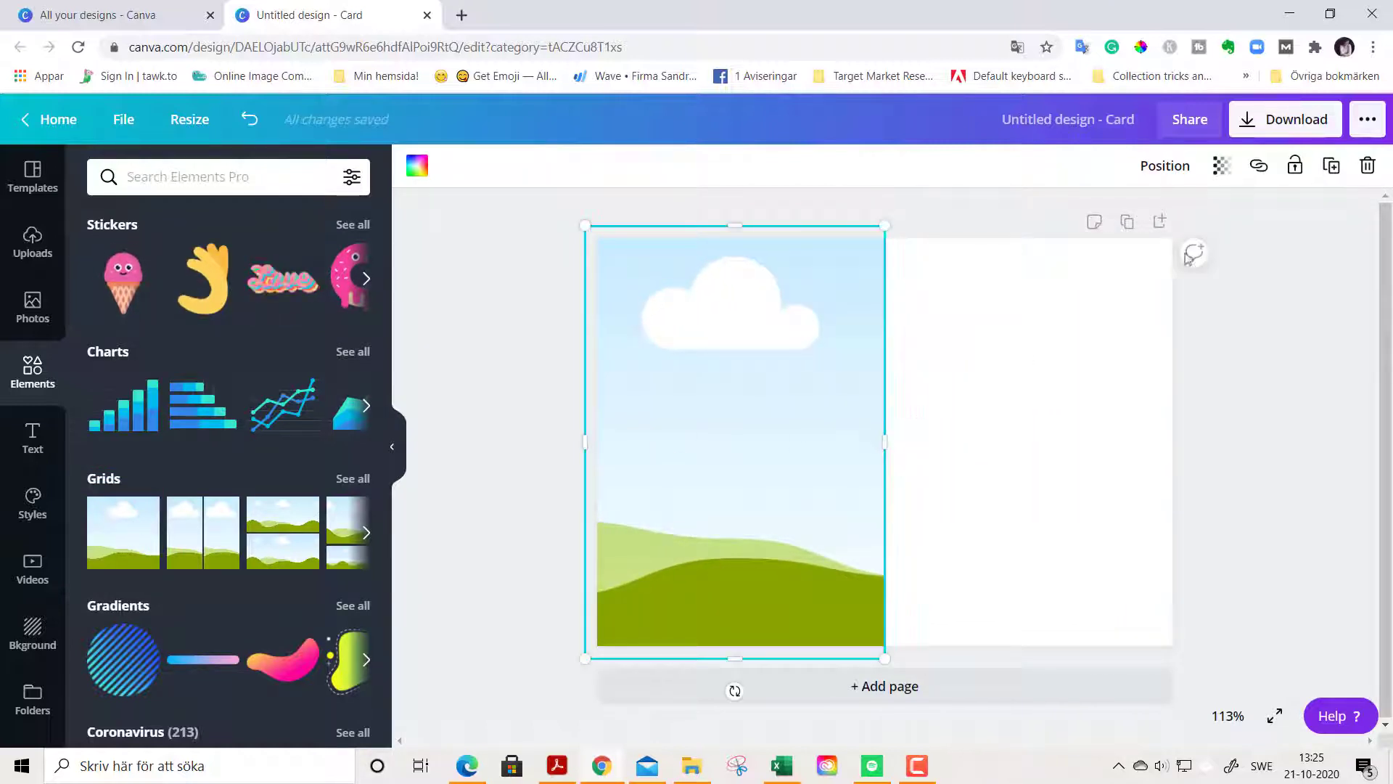
left_click(1329, 169)
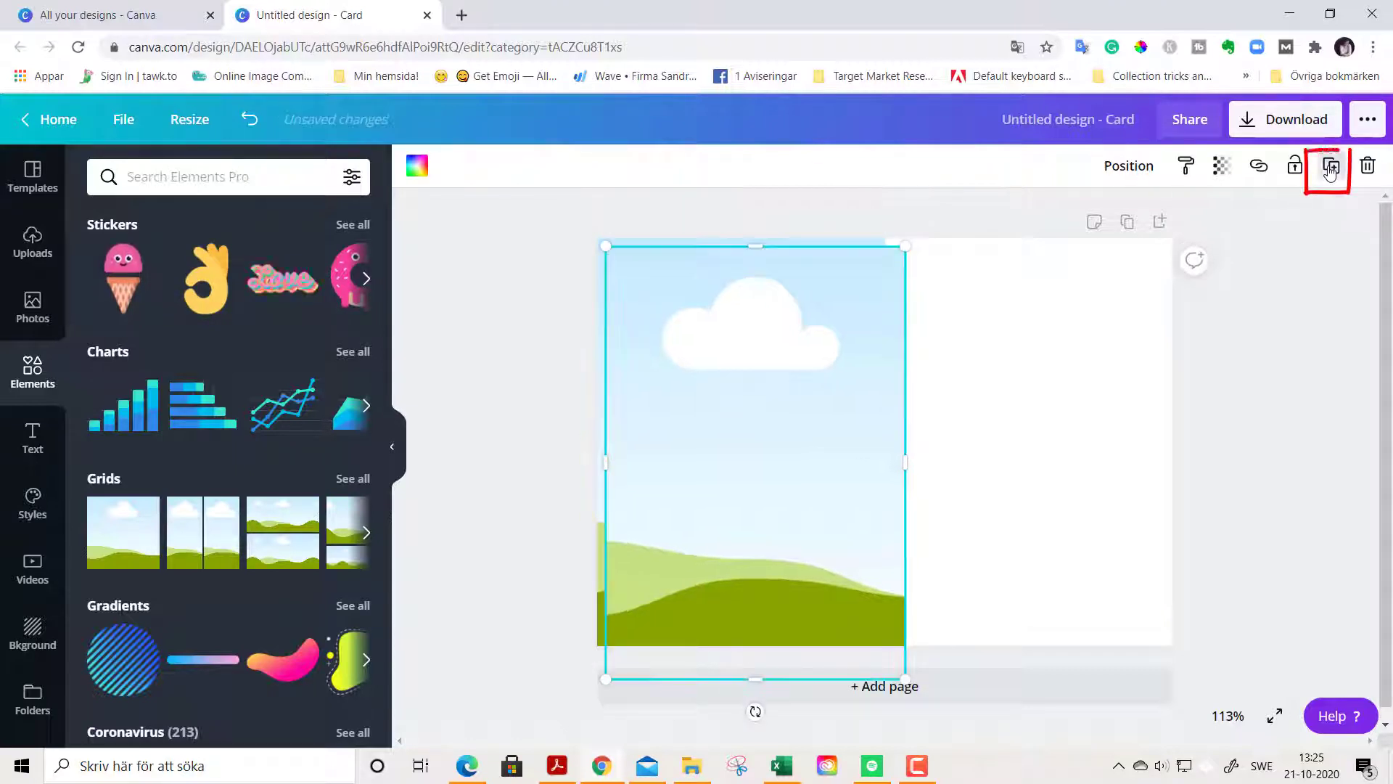
left_click_drag(748, 413, 778, 450)
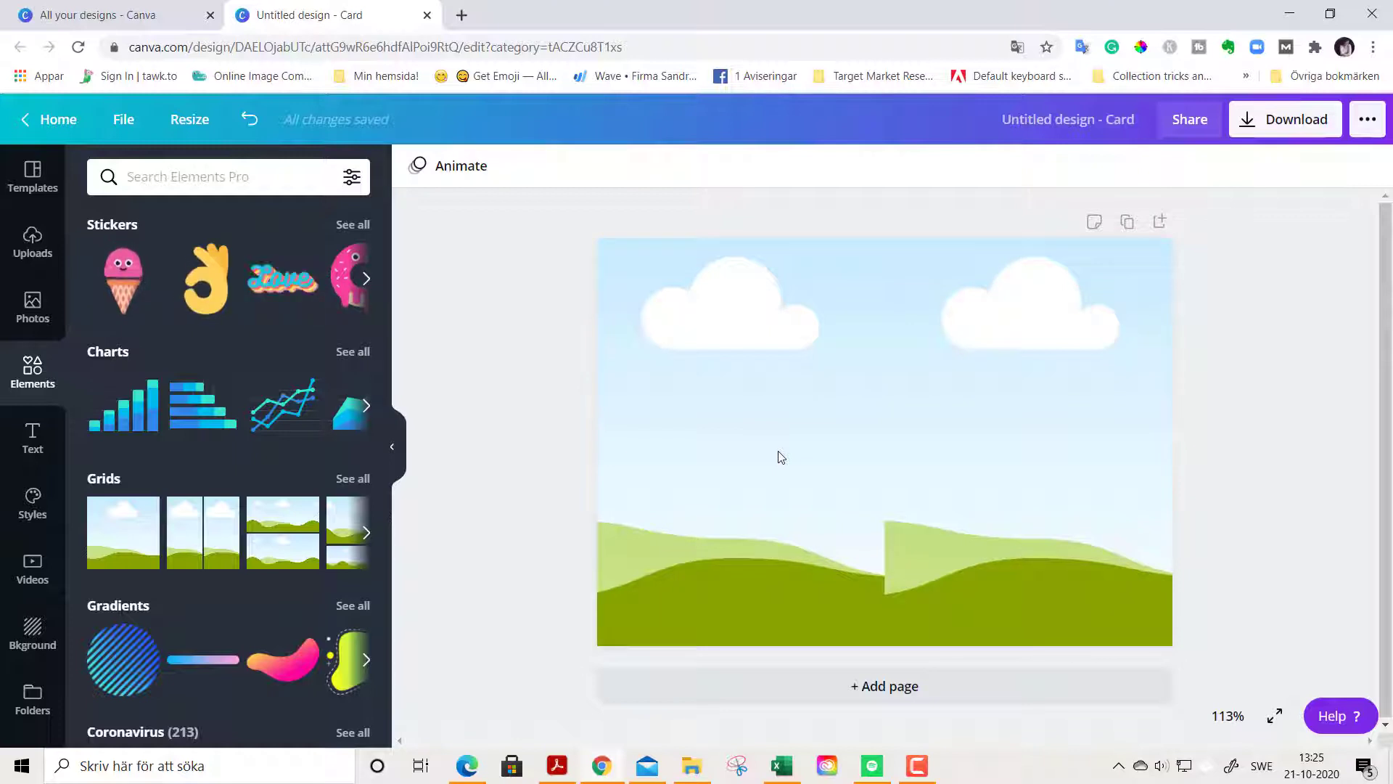
Fill the left half of the card with dark green-grey.
left_click(781, 455)
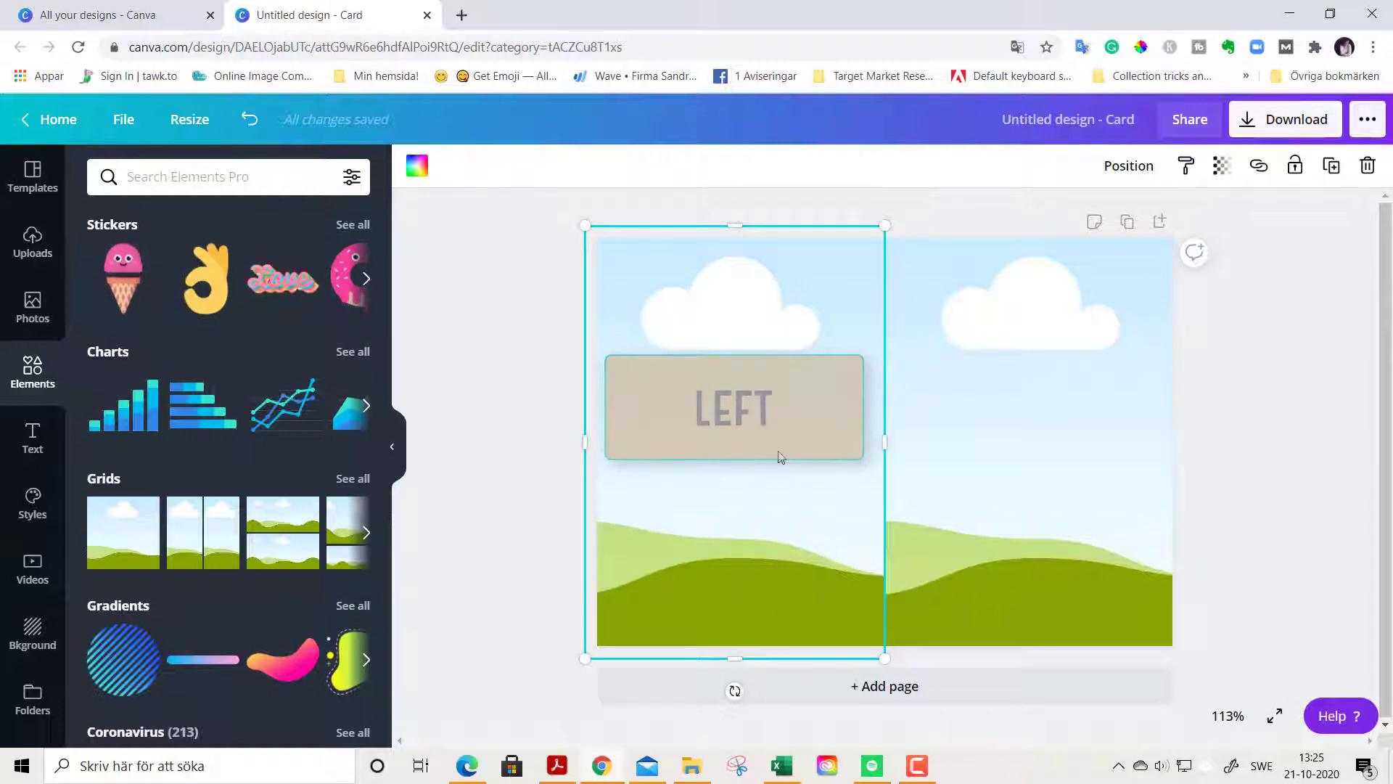
left_click(781, 458)
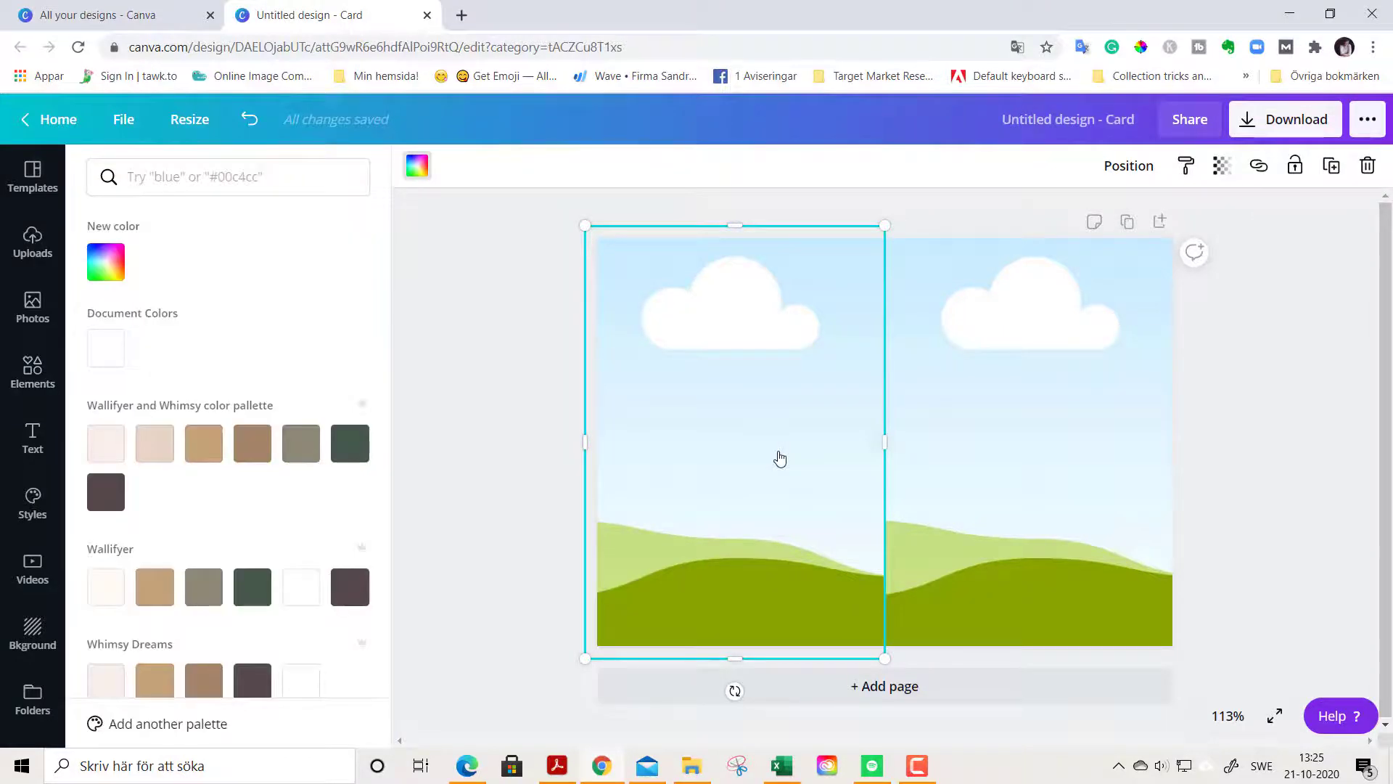
left_click(416, 165)
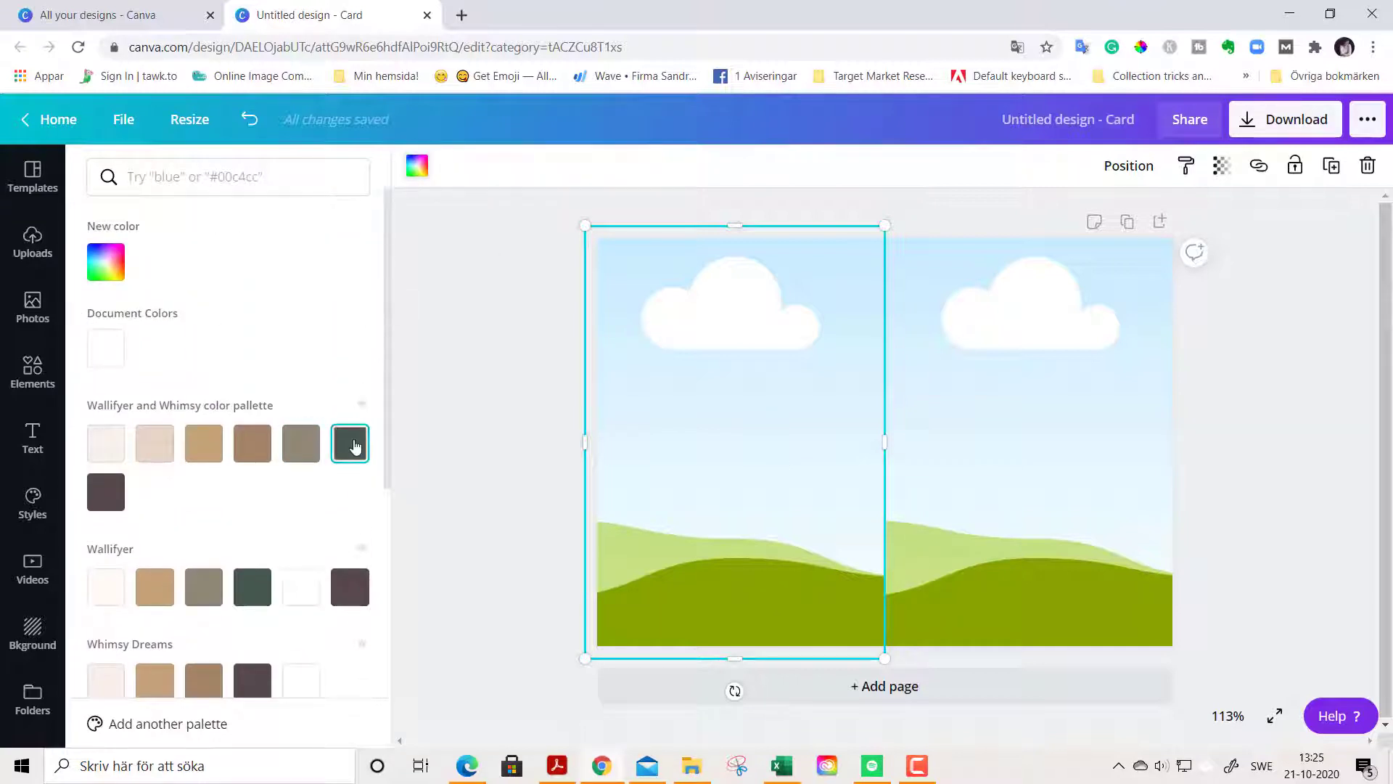
left_click(351, 444)
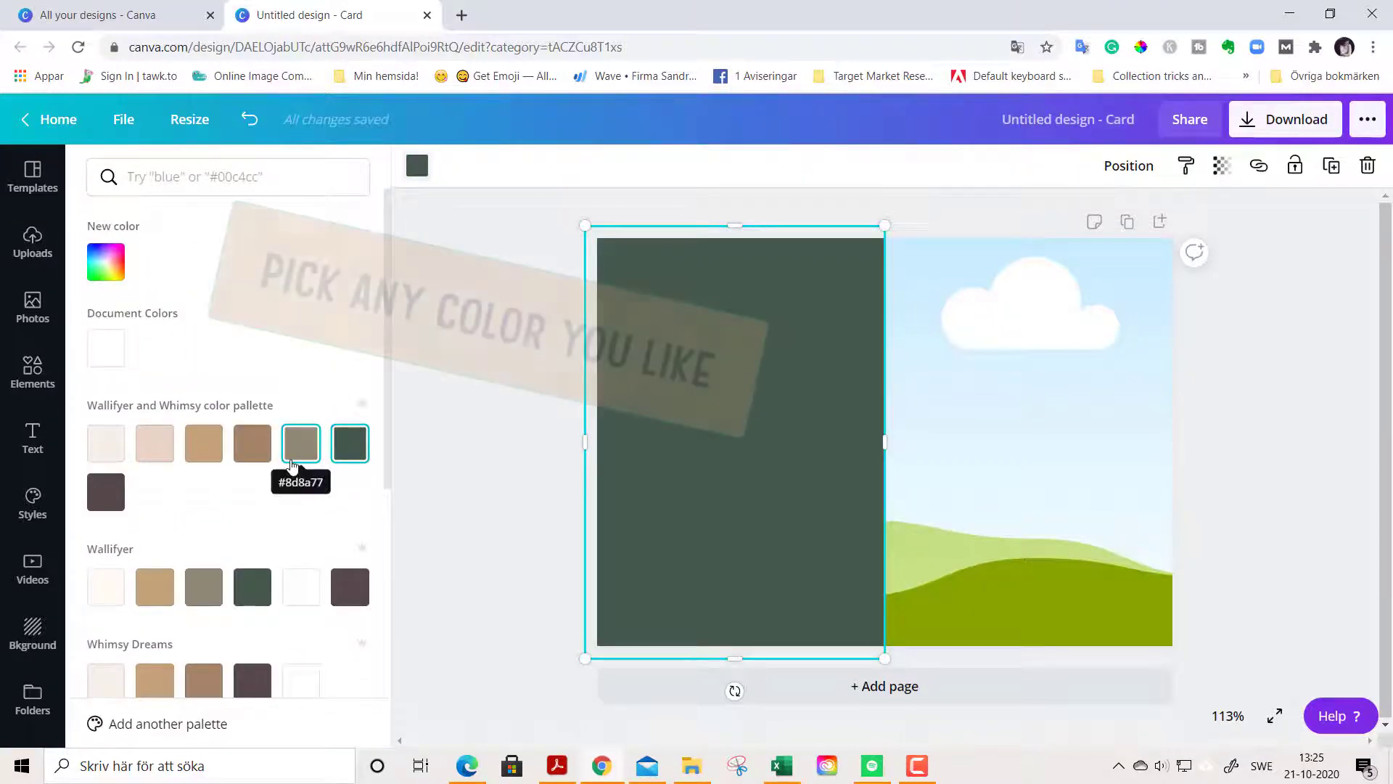
Fill the right half of the card with light cream (#F8EFEA).
left_click(1018, 400)
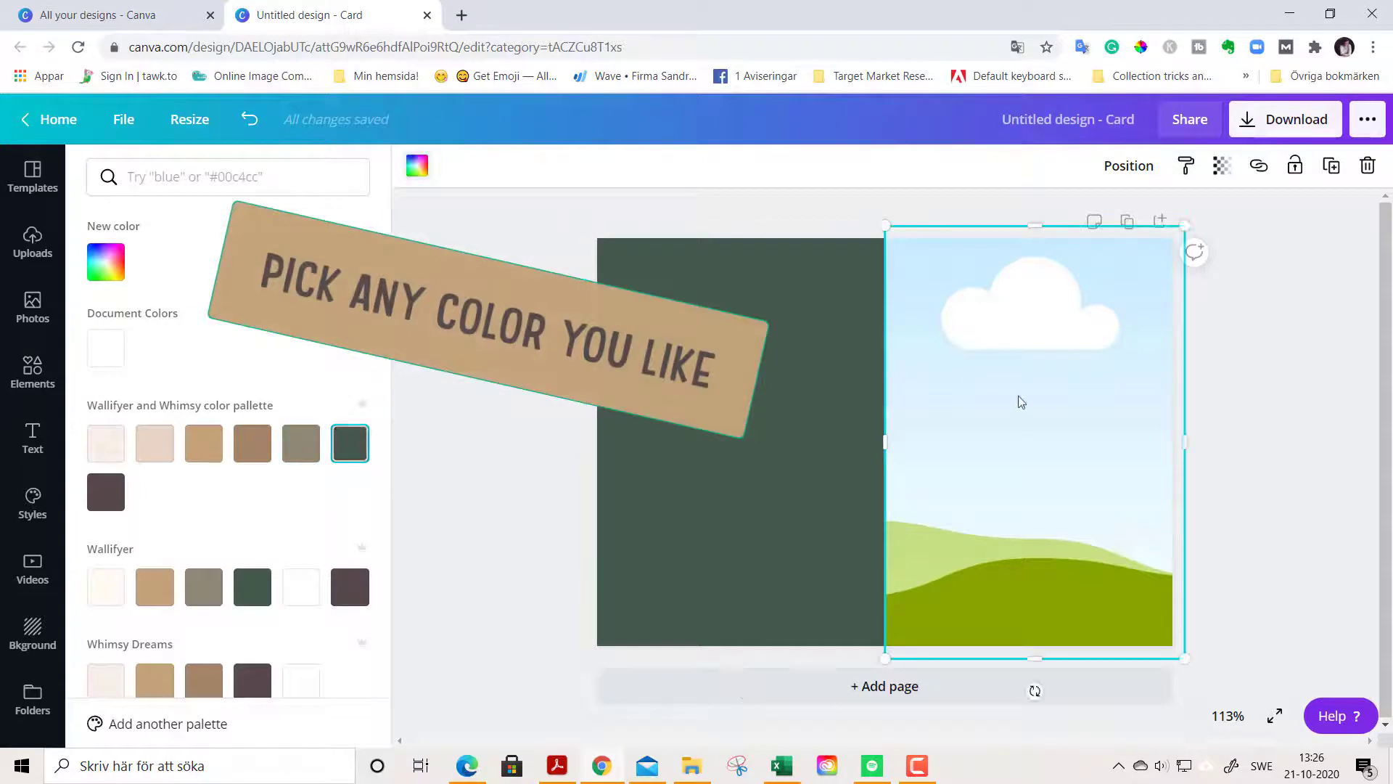
left_click(106, 443)
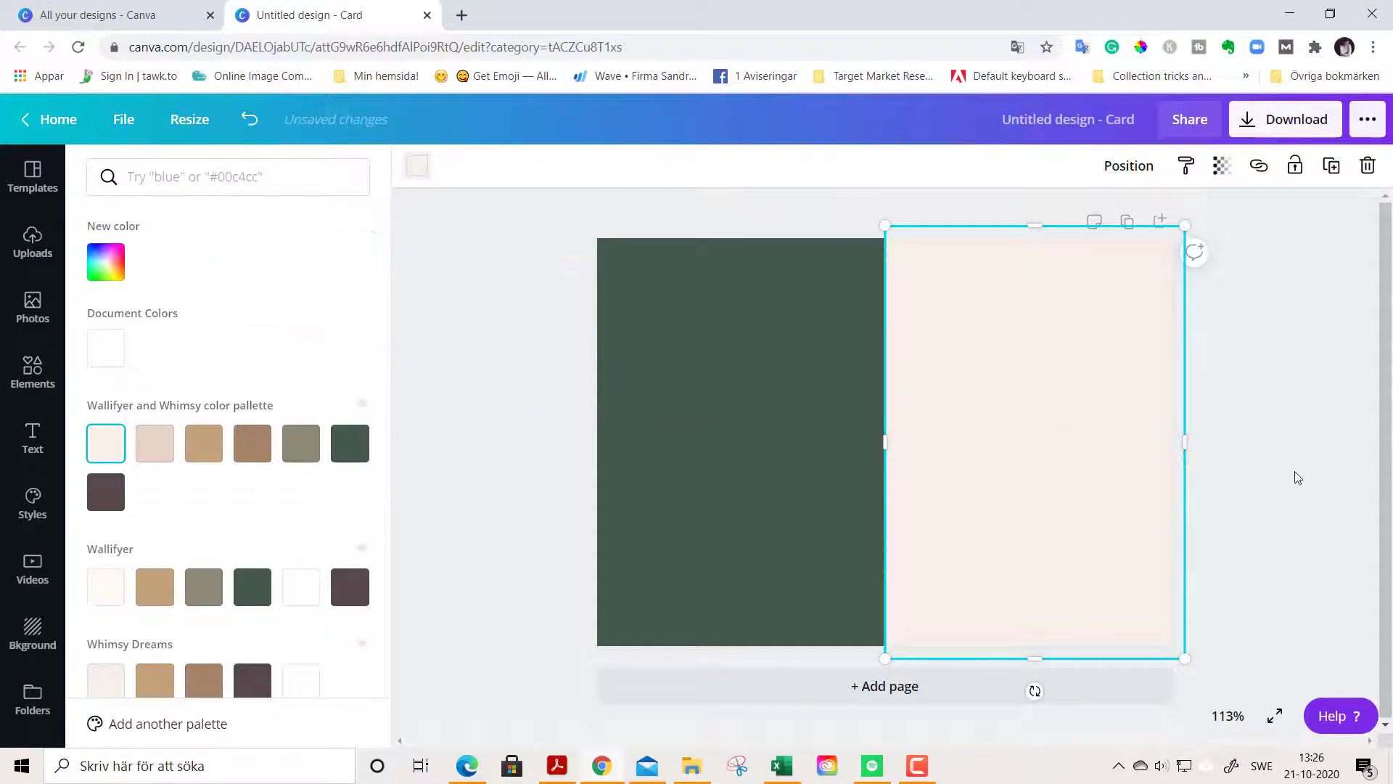
key("Escape")
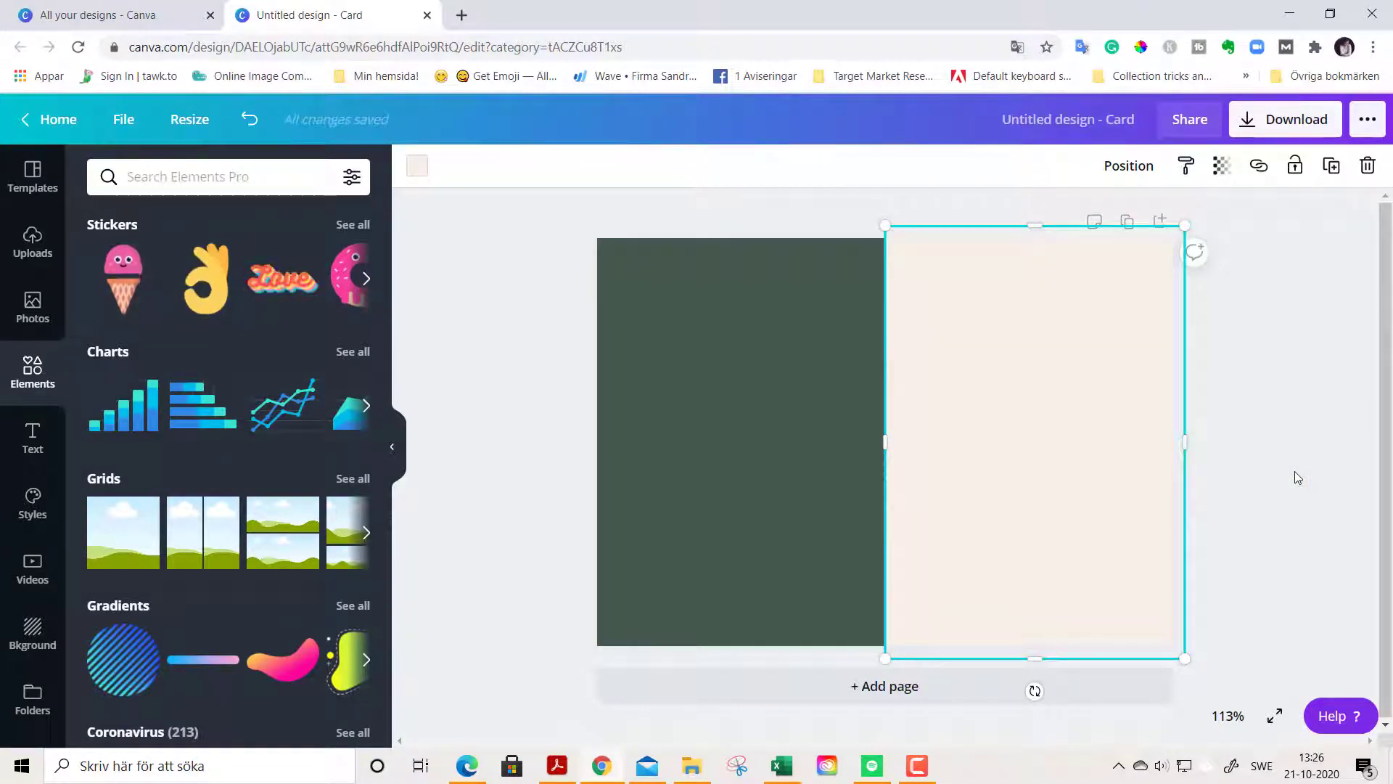
Upload the floral key image 6.png from the computer into Uploads.
left_click(1297, 477)
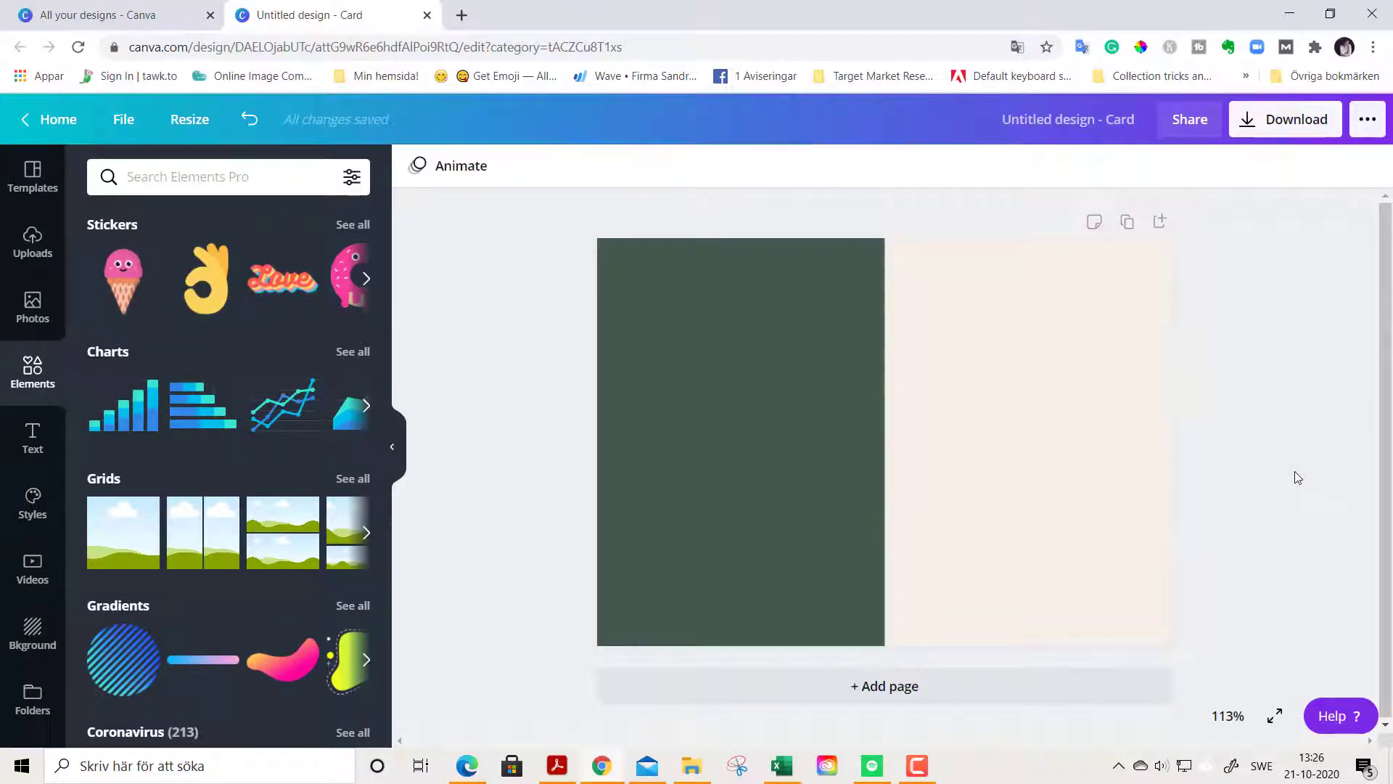
left_click(32, 247)
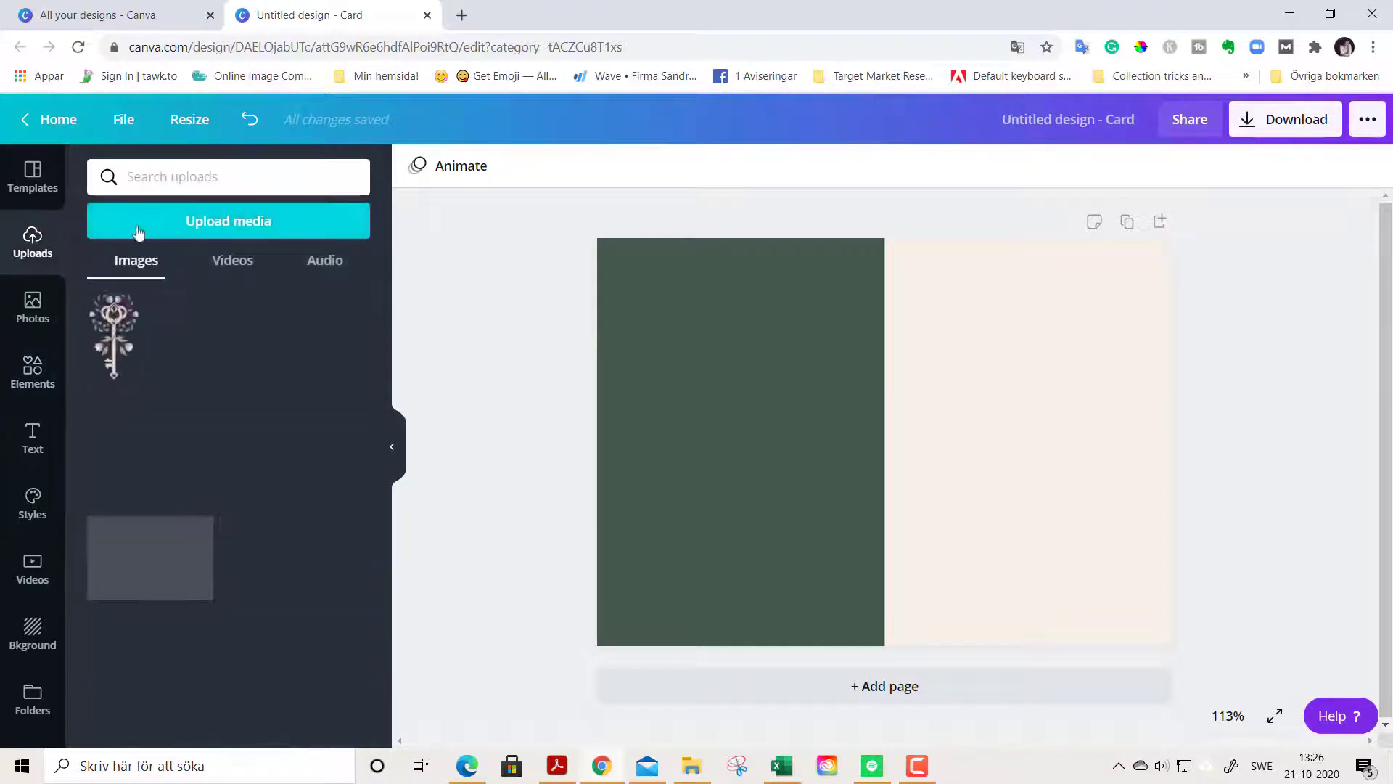
left_click(169, 229)
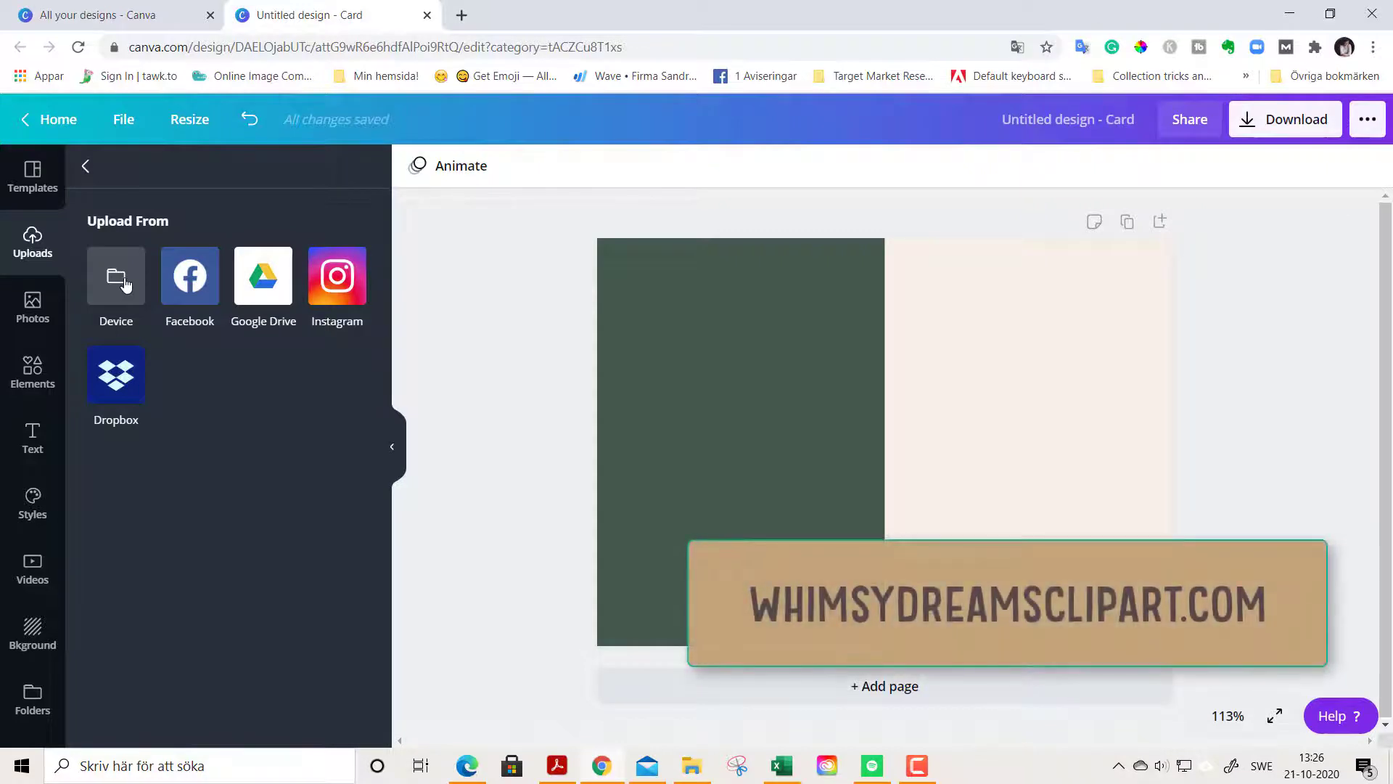
left_click(124, 283)
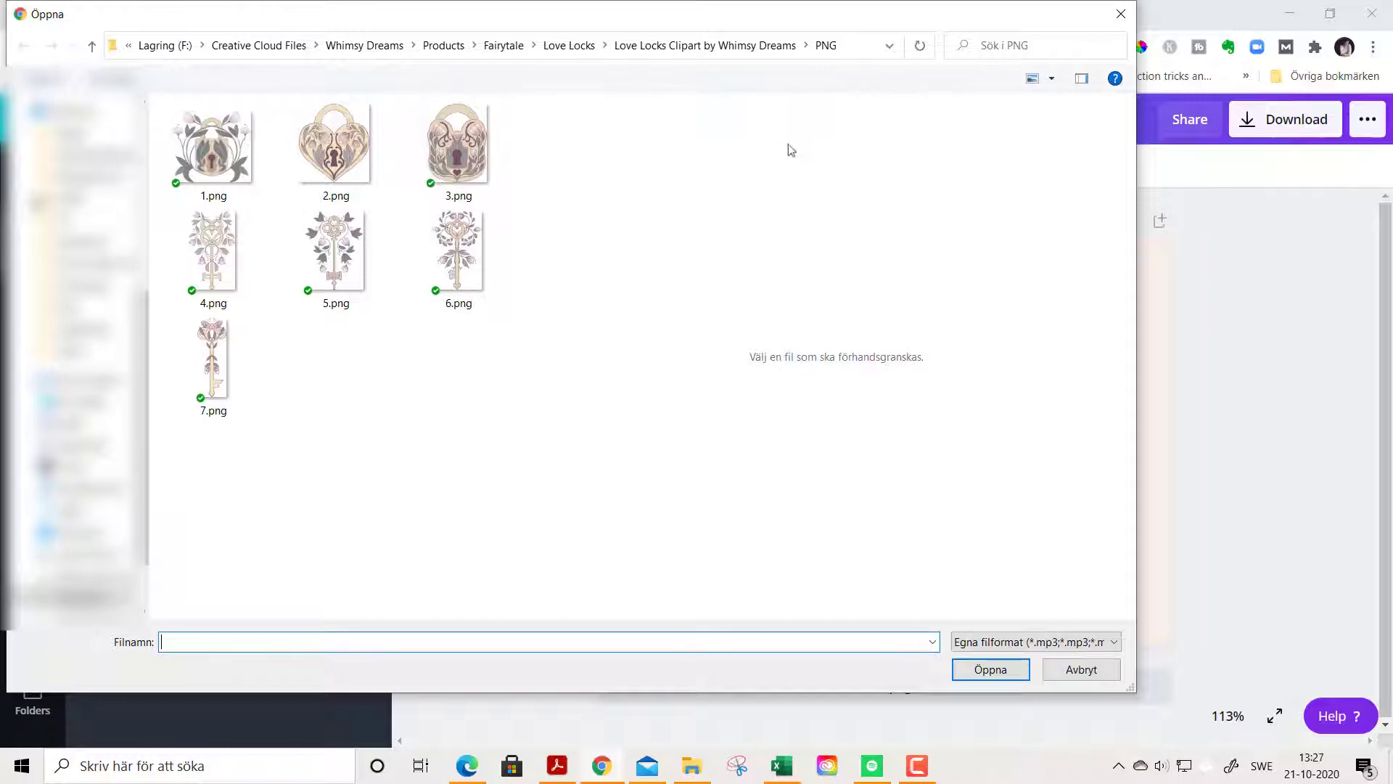
left_click(455, 235)
double_click(454, 234)
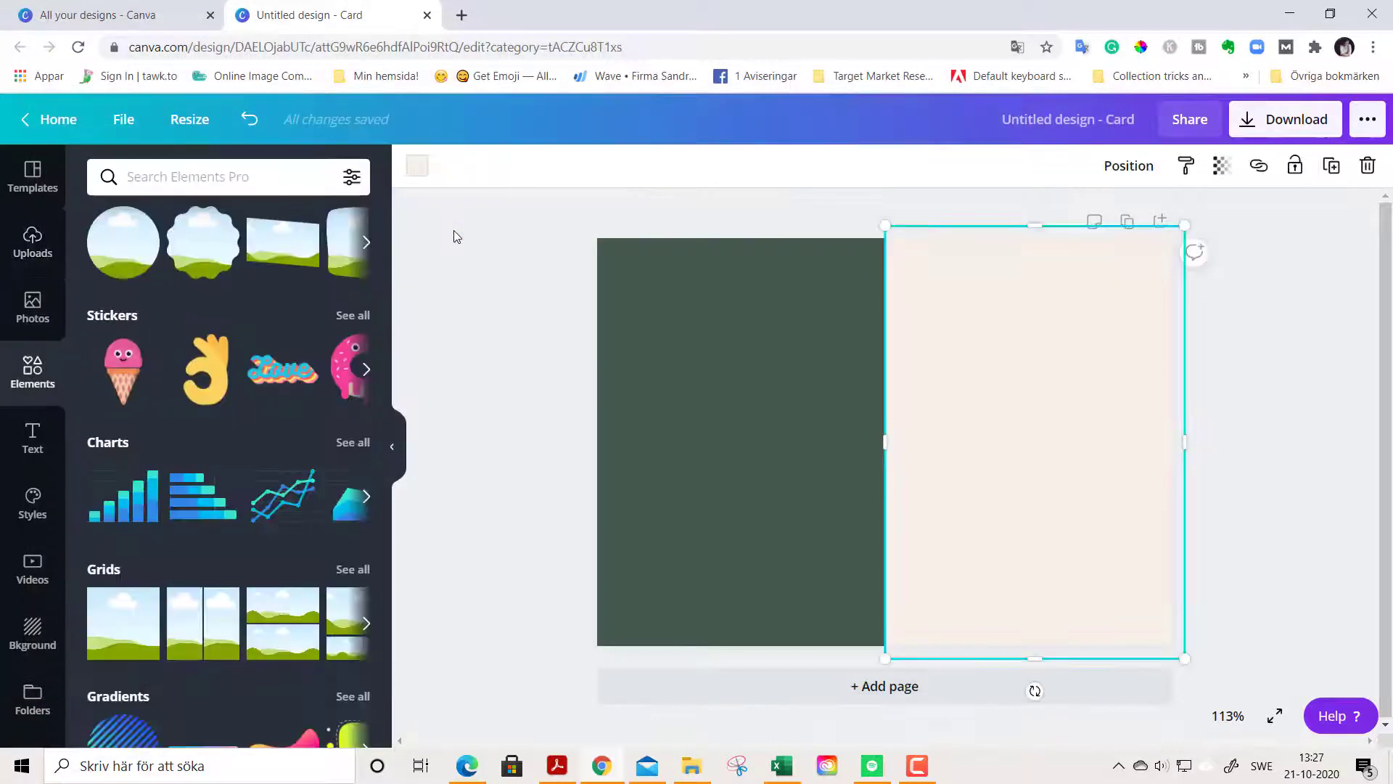
Lock the cream right half and fit a new single-image grid frame inside it.
left_click(1294, 168)
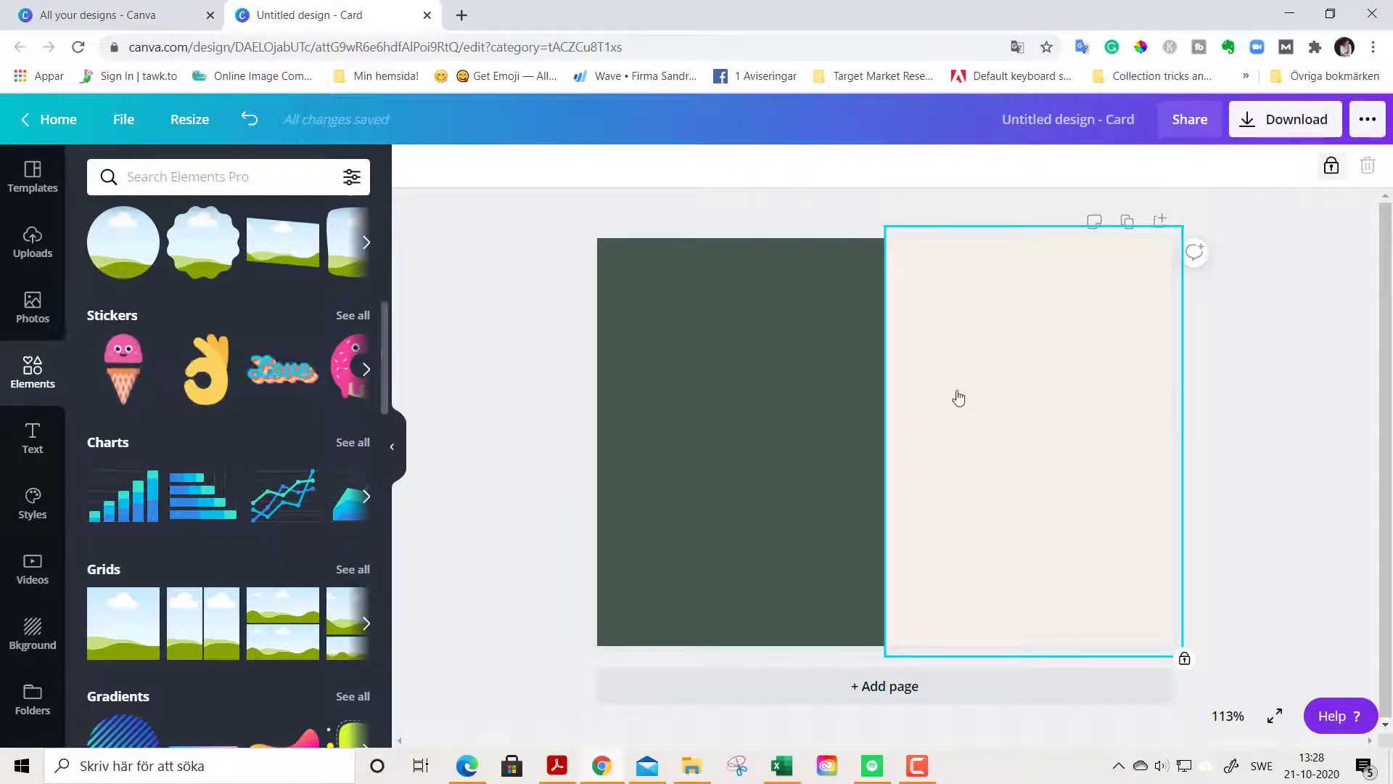
left_click(140, 618)
left_click_drag(585, 442, 953, 442)
left_click_drag(1185, 442, 1165, 442)
left_click_drag(1068, 657, 1063, 491)
Drop the floral key image into the frame and resize it centred on the right half.
left_click(33, 243)
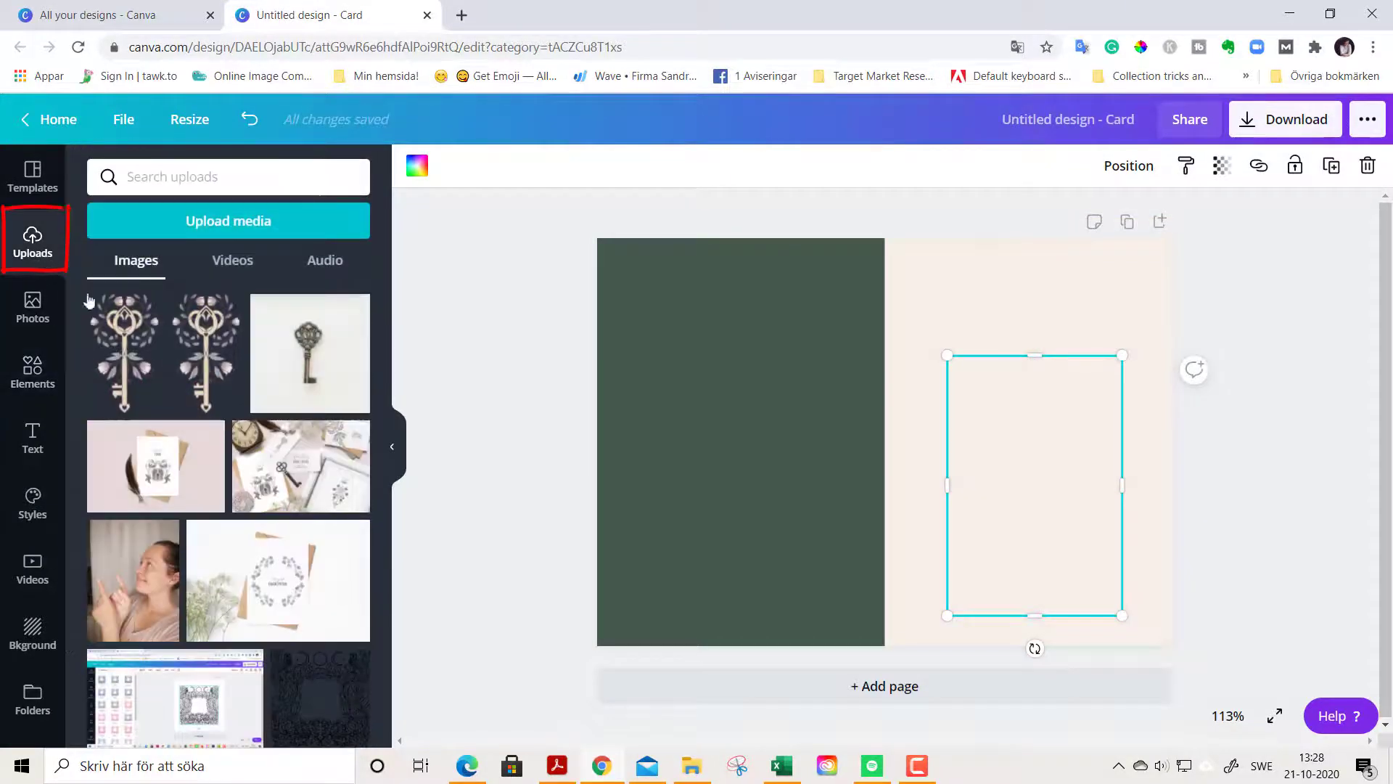
left_click_drag(123, 348, 951, 433)
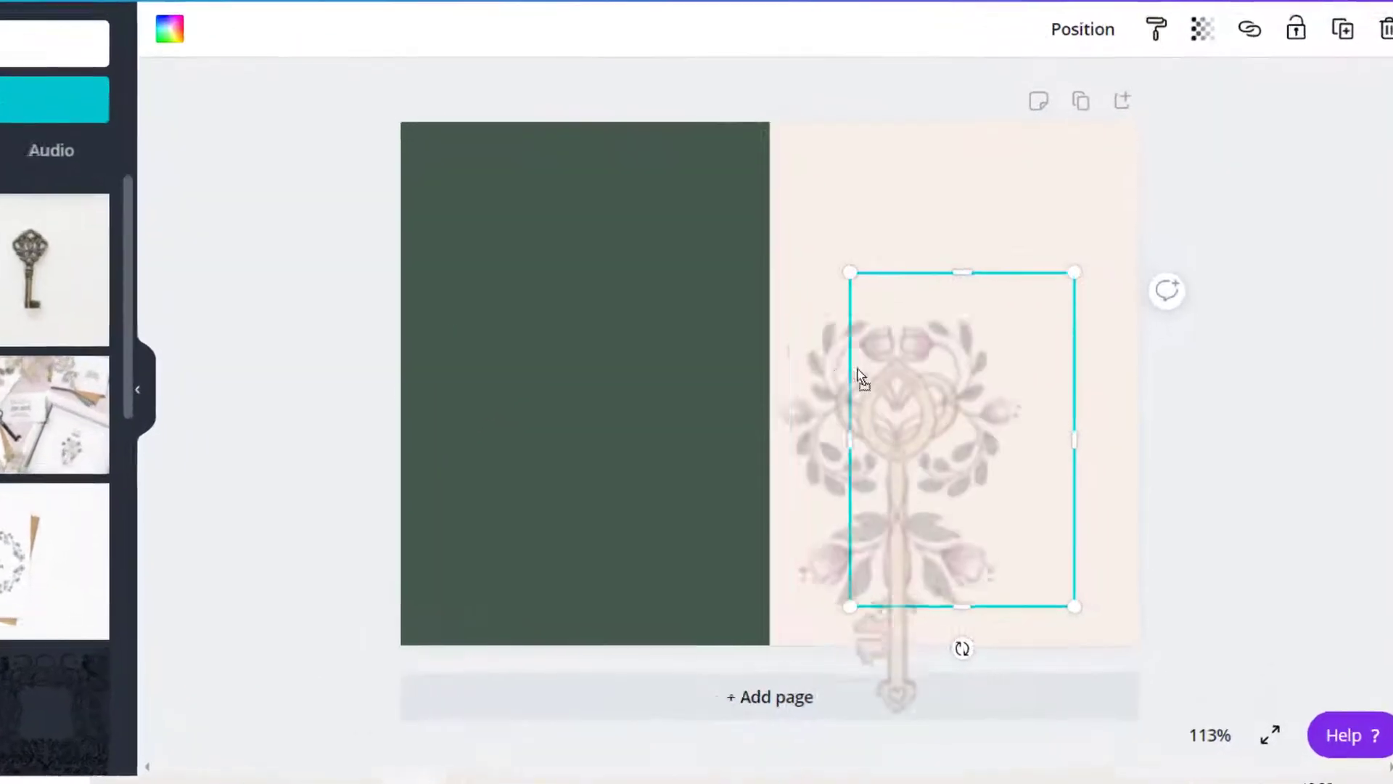
left_click_drag(859, 377, 885, 338)
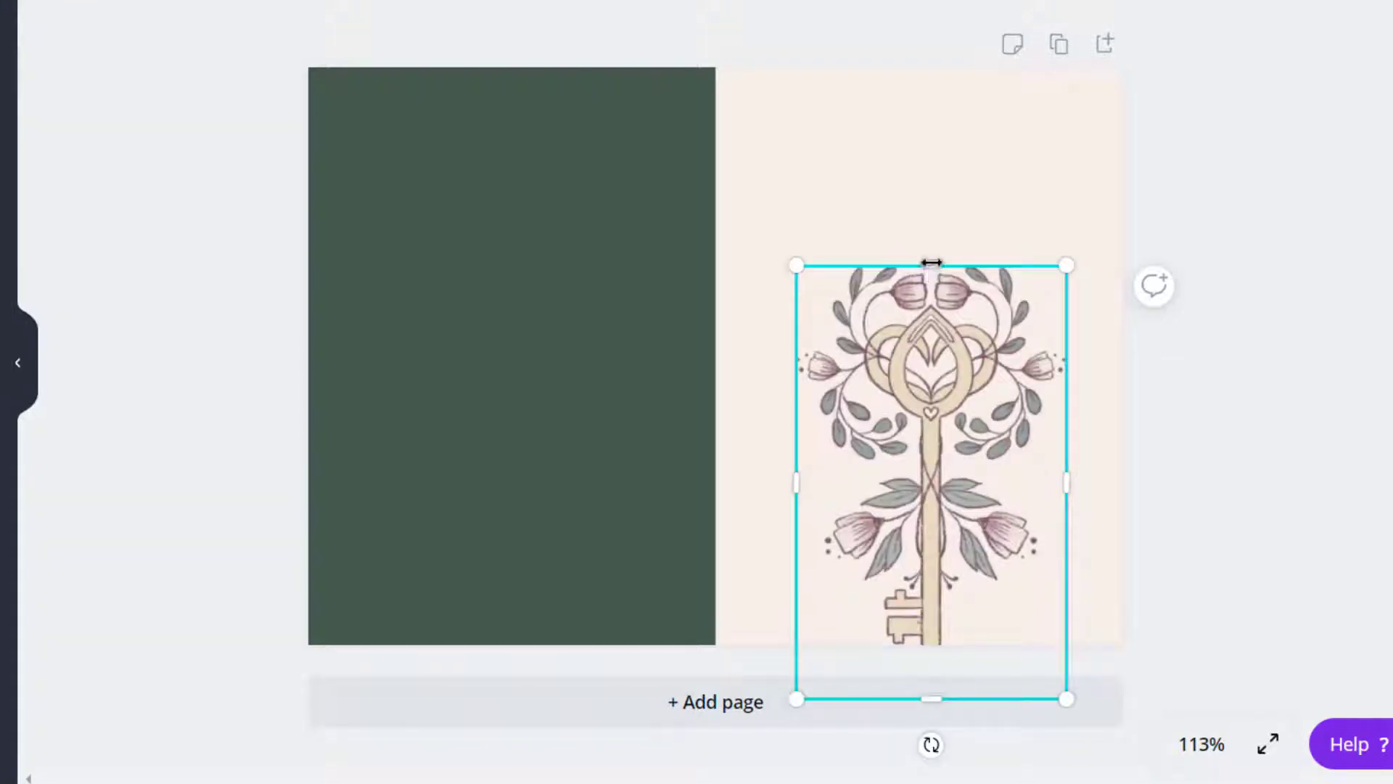
left_click_drag(931, 263, 936, 230)
left_click_drag(1064, 457, 1110, 457)
left_click_drag(796, 460, 774, 460)
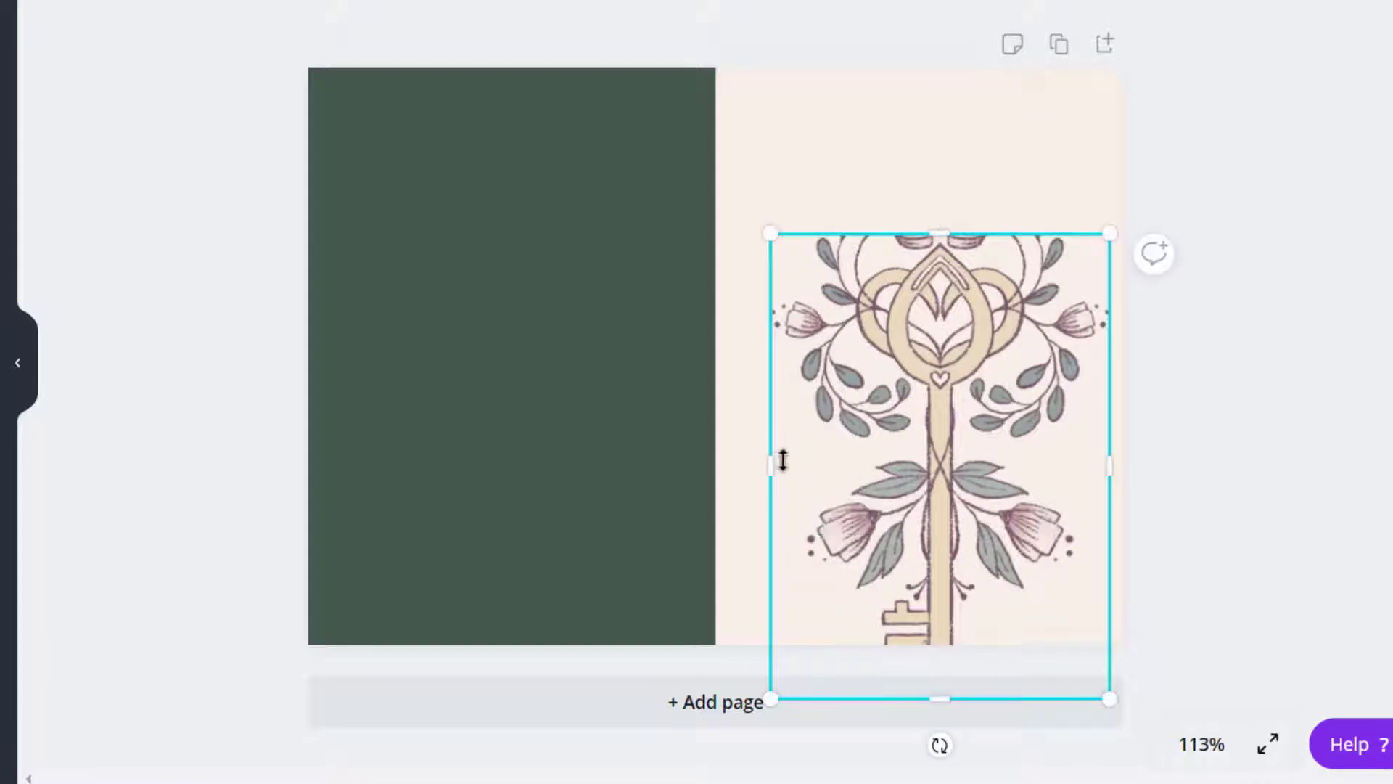
left_click_drag(938, 233, 938, 140)
left_click_drag(841, 620, 831, 542)
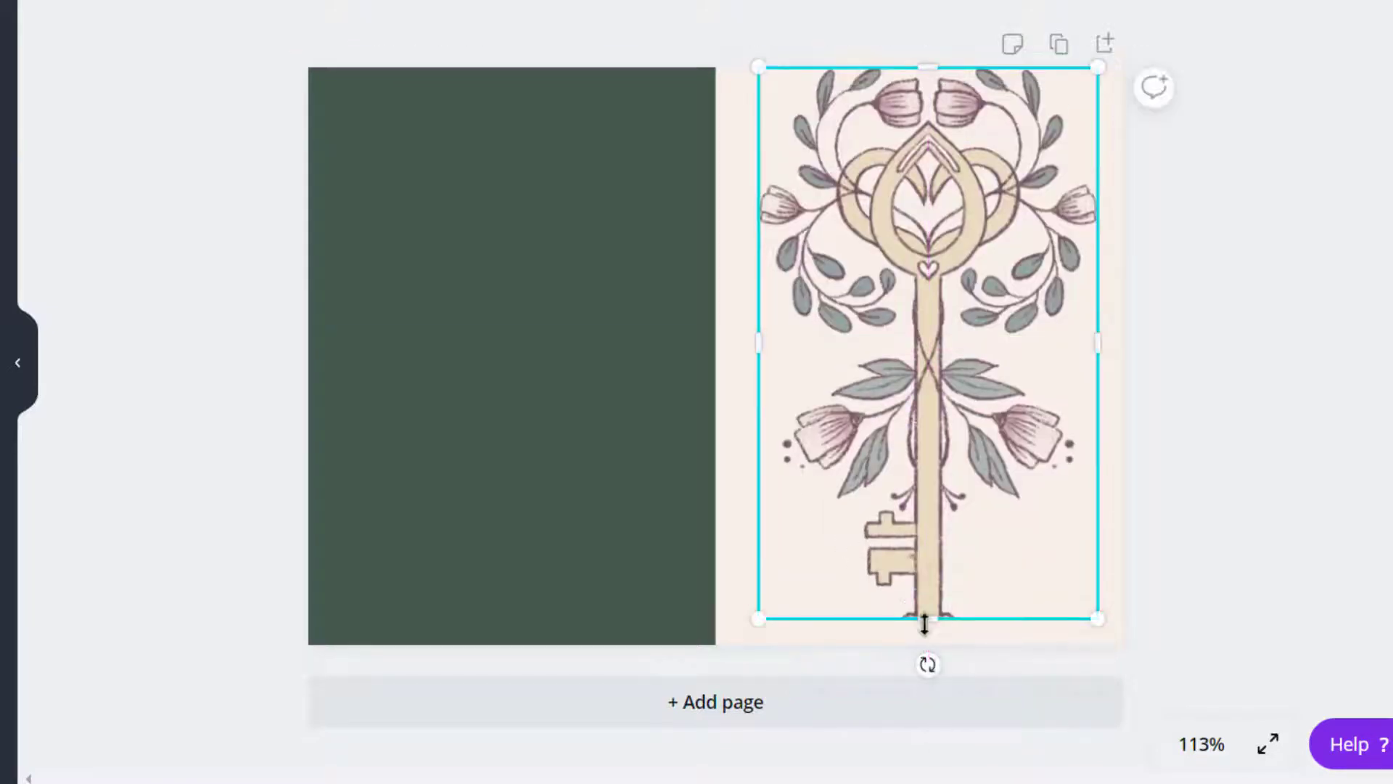
left_click_drag(921, 622, 927, 679)
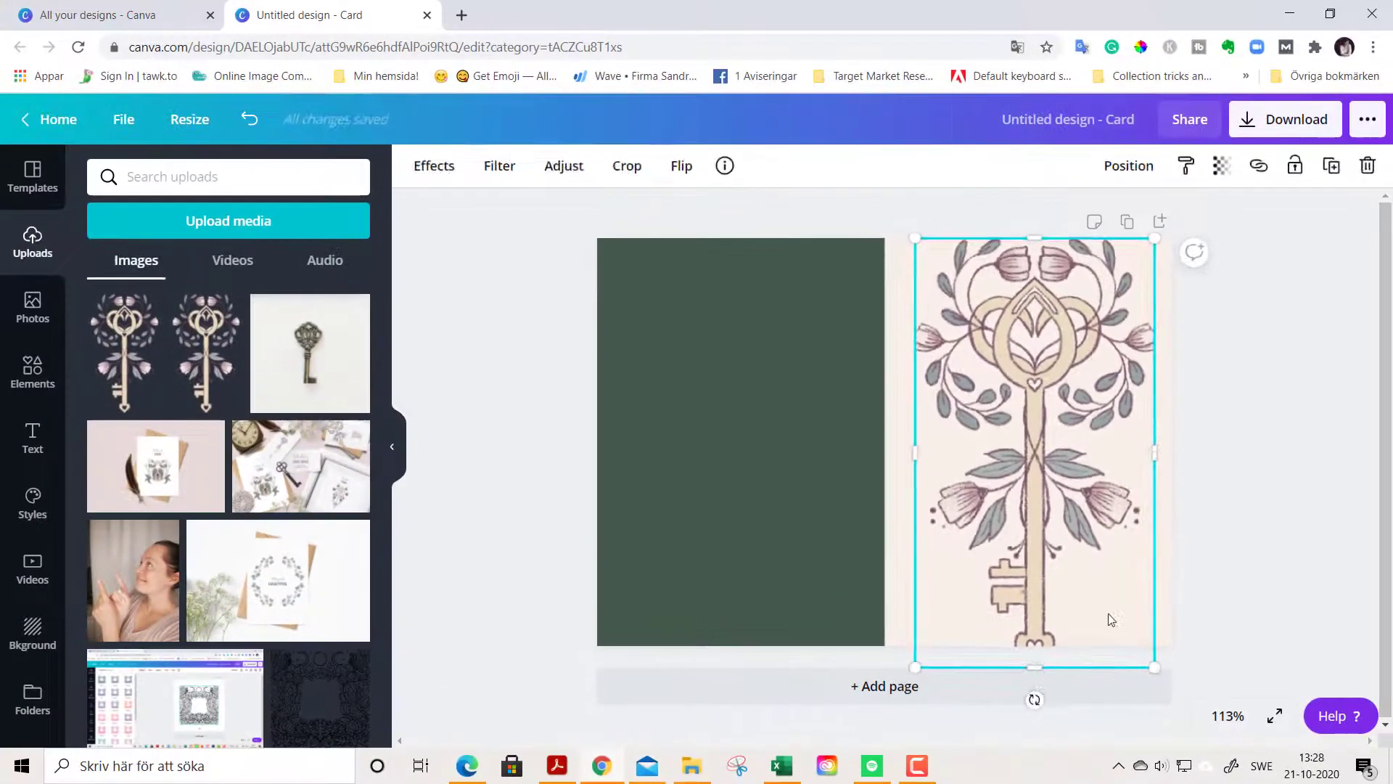
left_click(1118, 320)
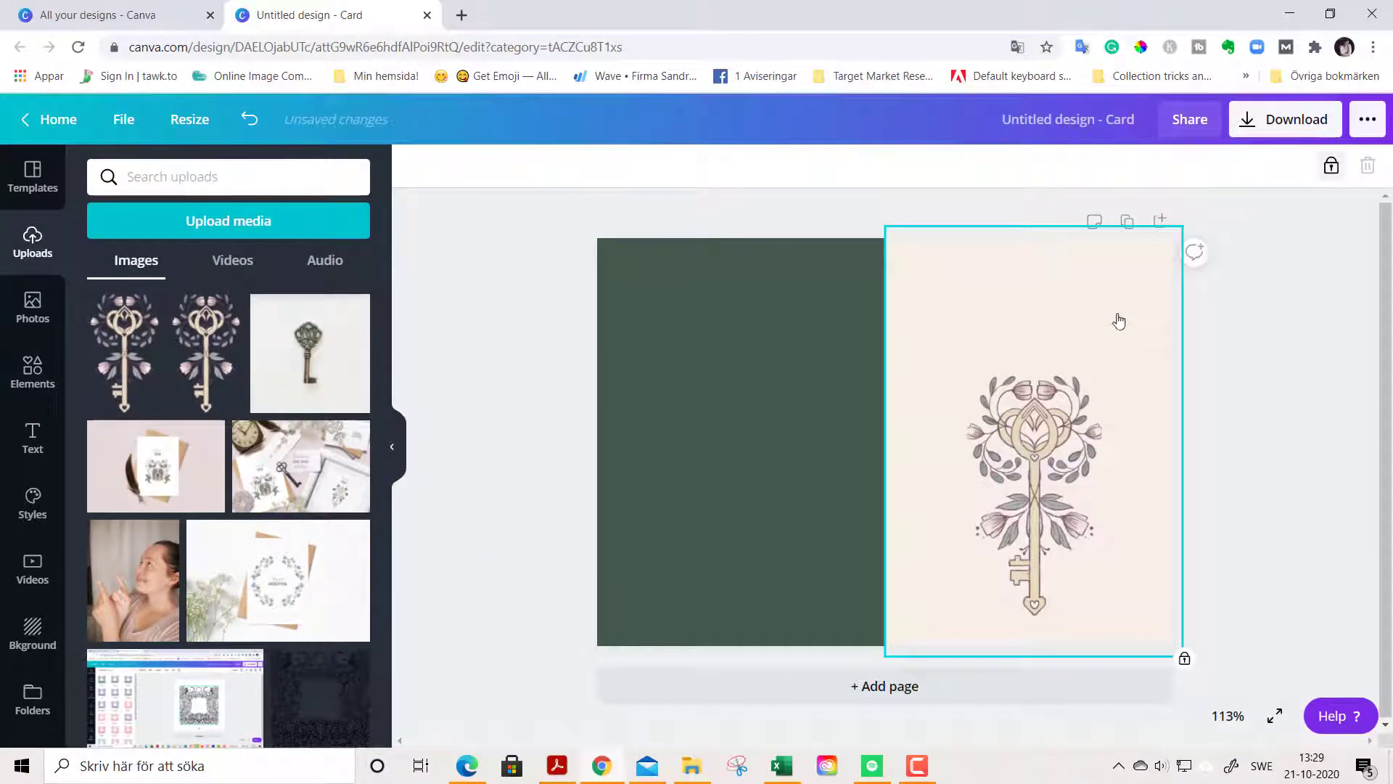
Refit the cream right half to the page edges, relock it, and centre the floral key.
left_click(1331, 166)
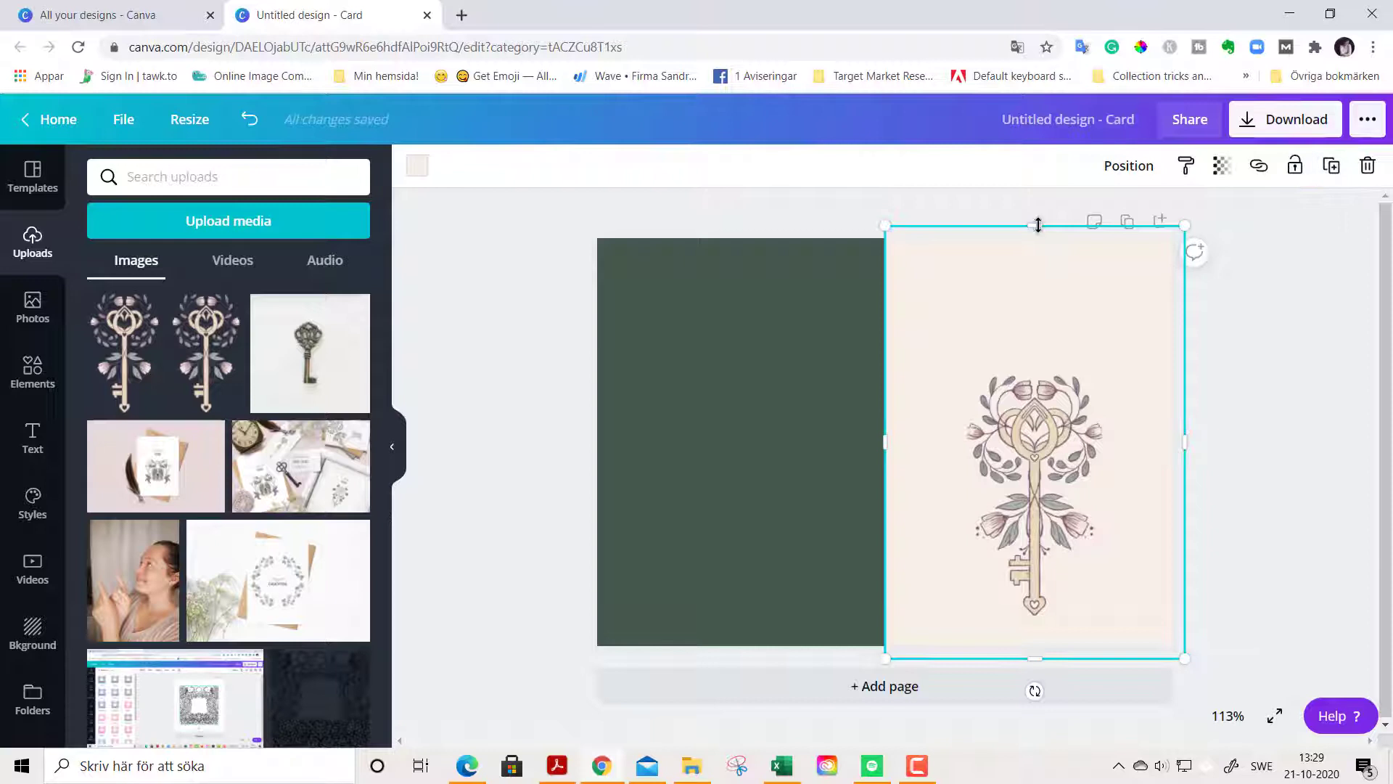
left_click_drag(1038, 226, 1039, 232)
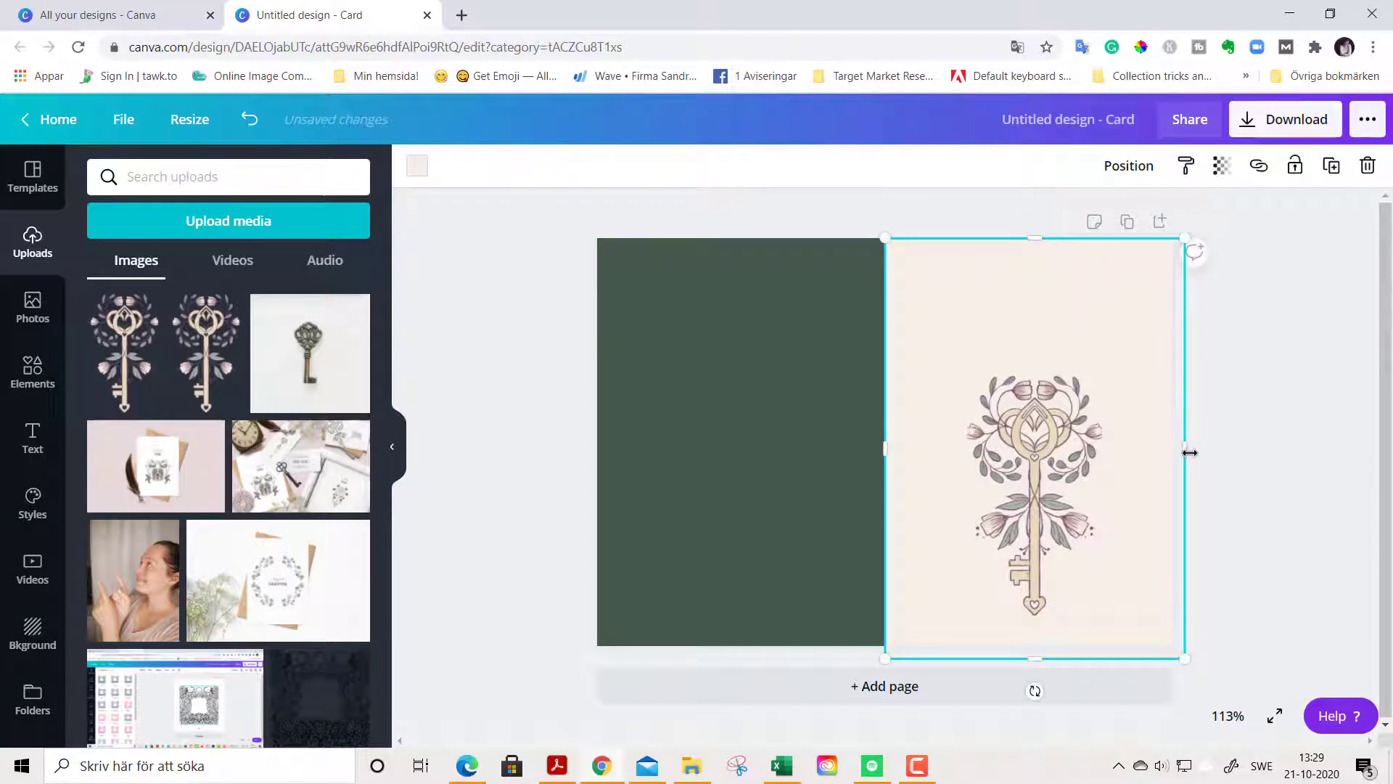
left_click_drag(1188, 454, 1174, 454)
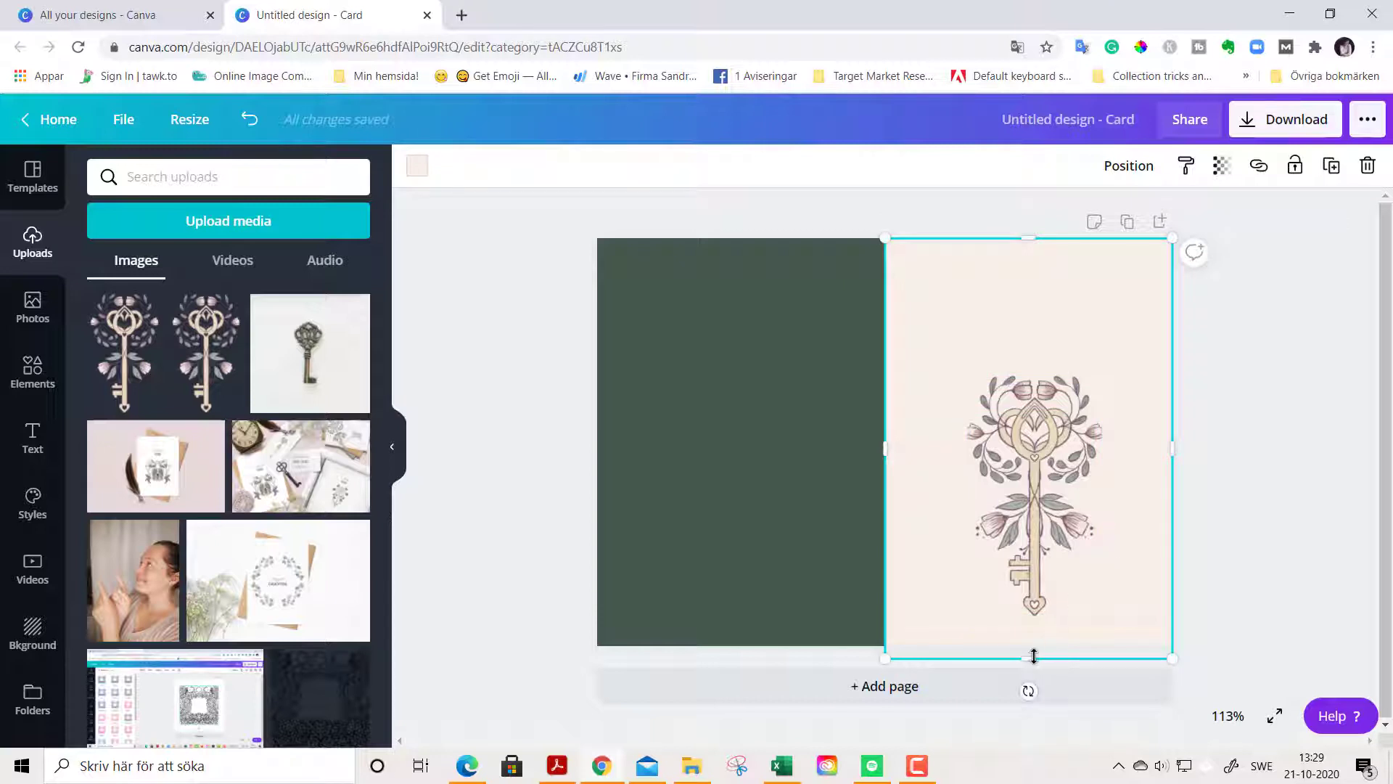
left_click_drag(1034, 656, 1036, 641)
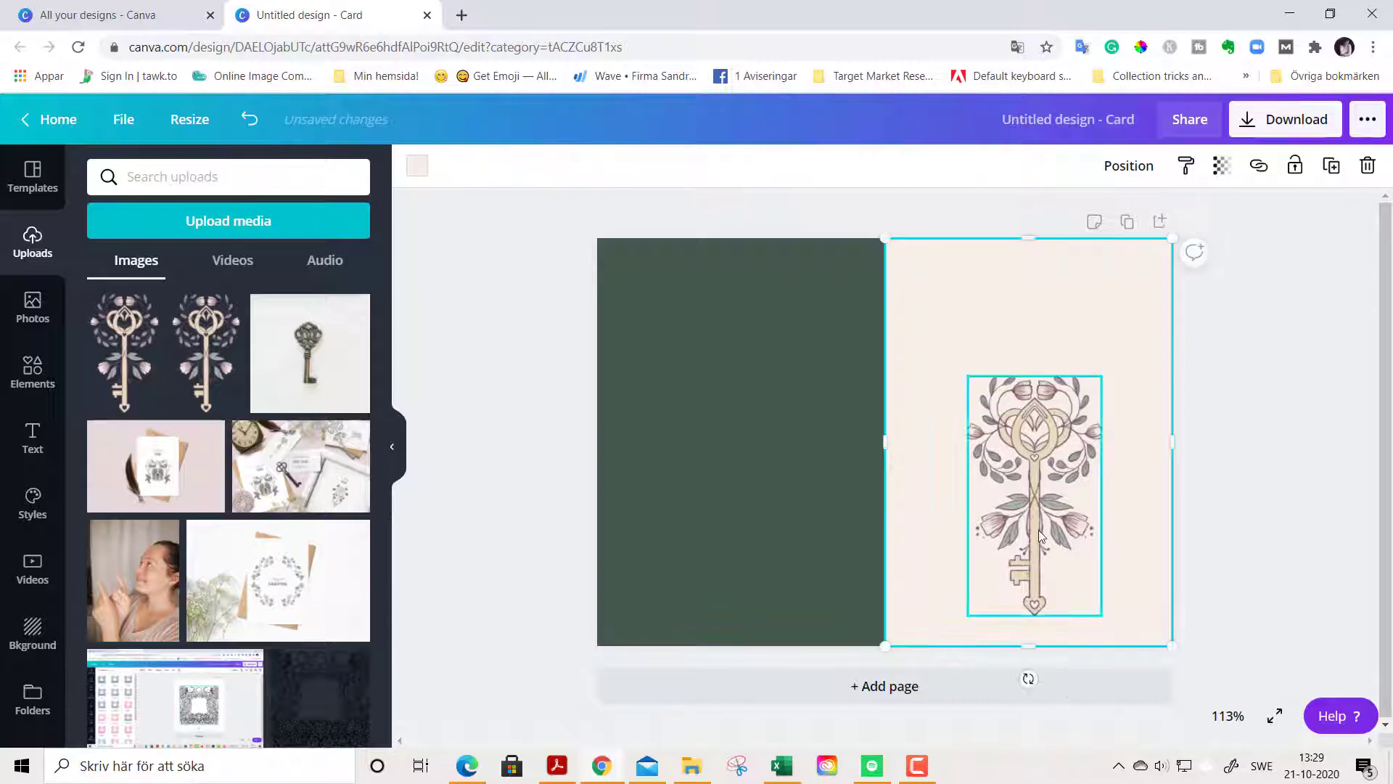
left_click(1296, 169)
mouse_move(1043, 459)
left_mouse_down()
mouse_move(1024, 459)
mouse_move(1038, 460)
left_mouse_up()
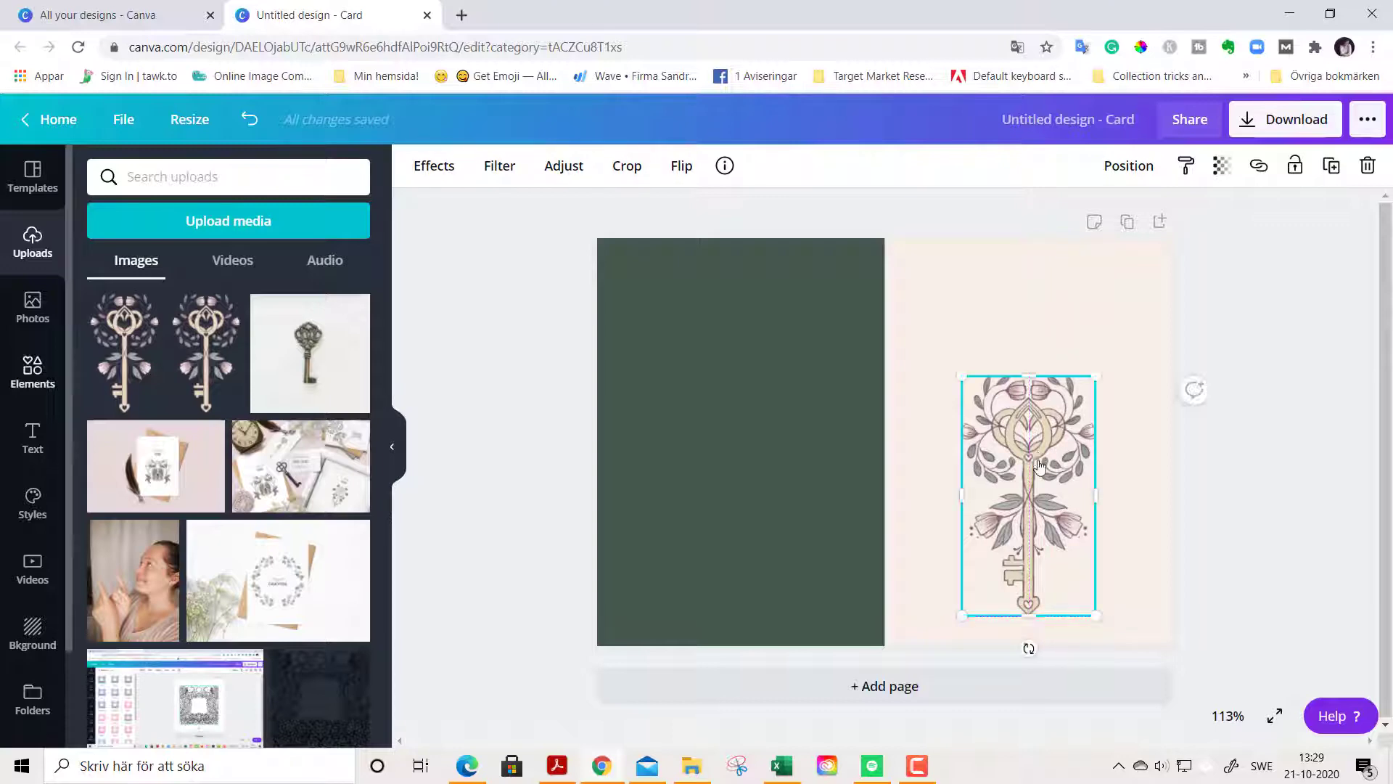
Add a heading above the key reading 'HAPPY' and 'VALENTINES DAY' on two lines.
left_click(30, 435)
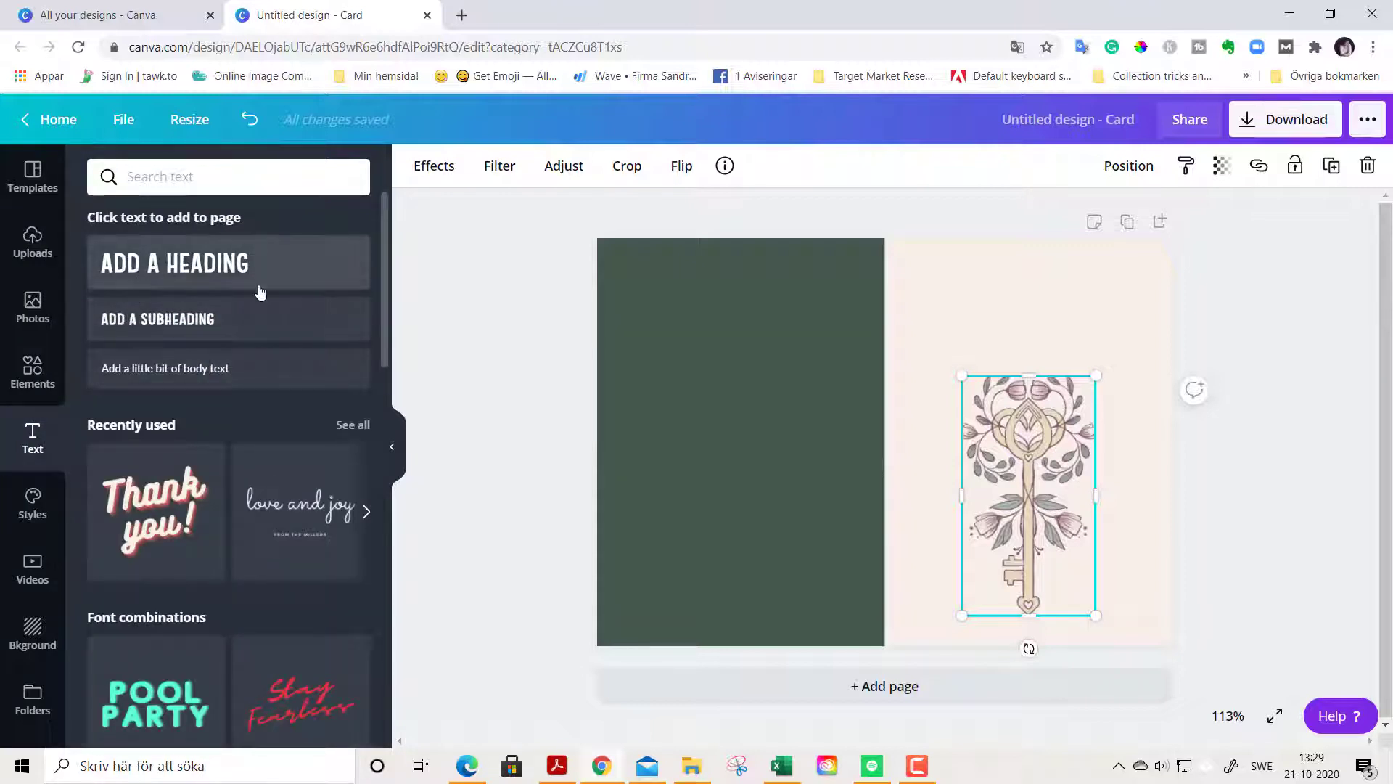
left_click_drag(258, 292, 927, 289)
double_click(927, 289)
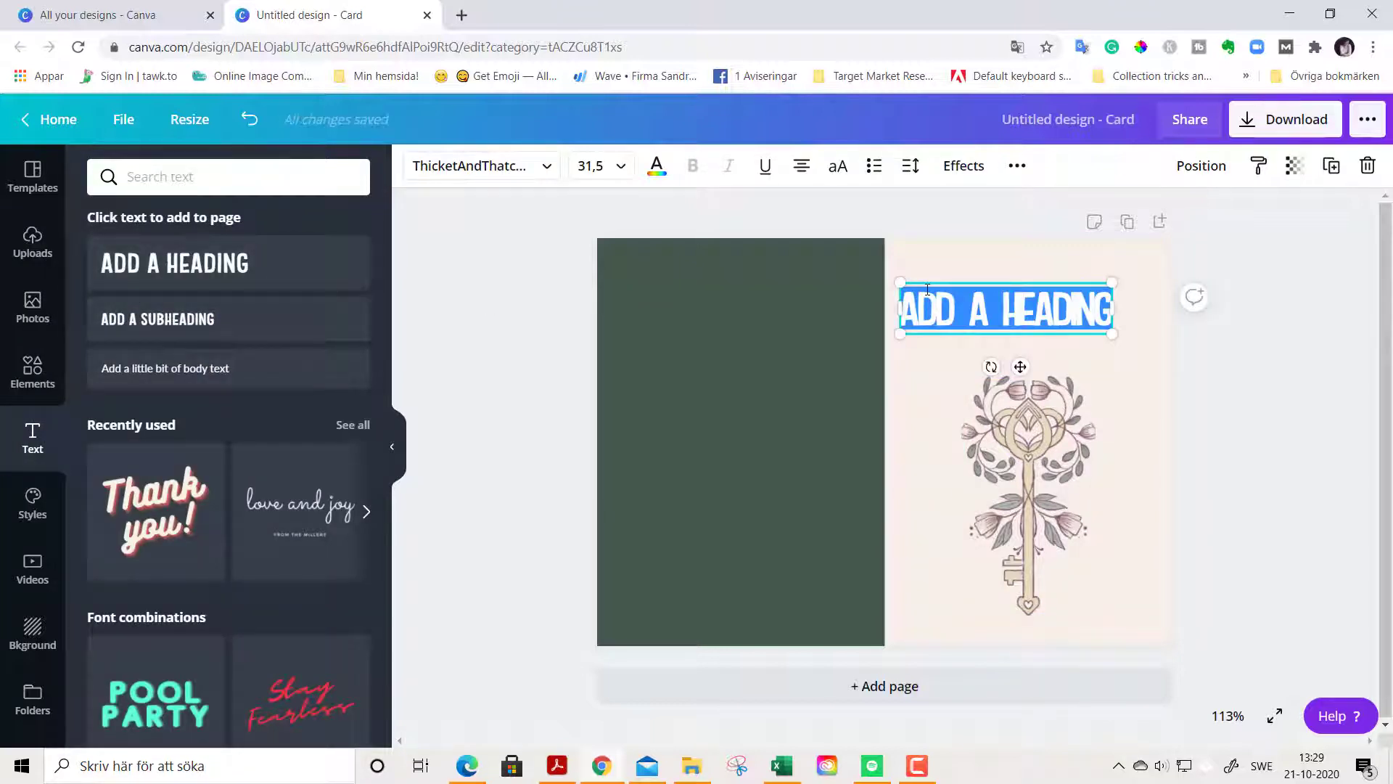
type("HAPP")
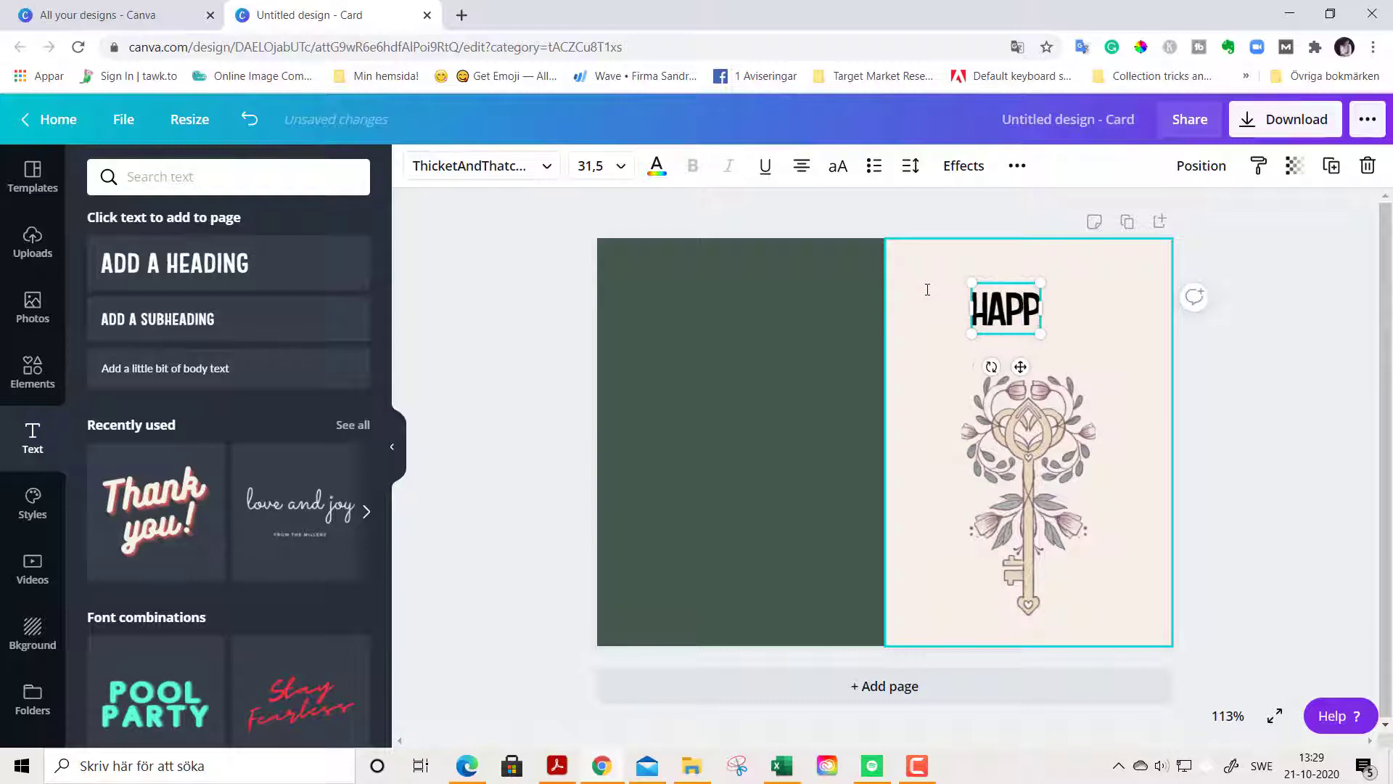
type("Y")
key("Return")
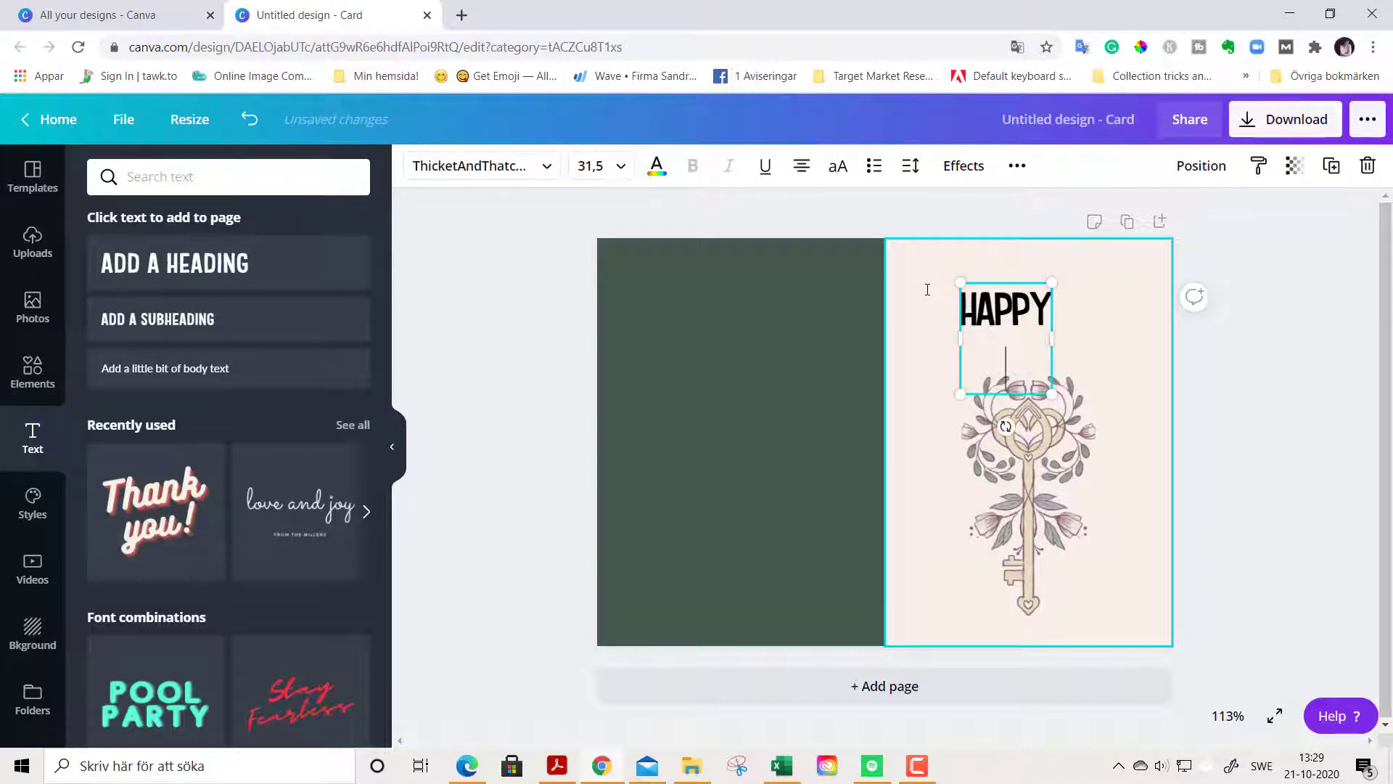
type("VALENTINES")
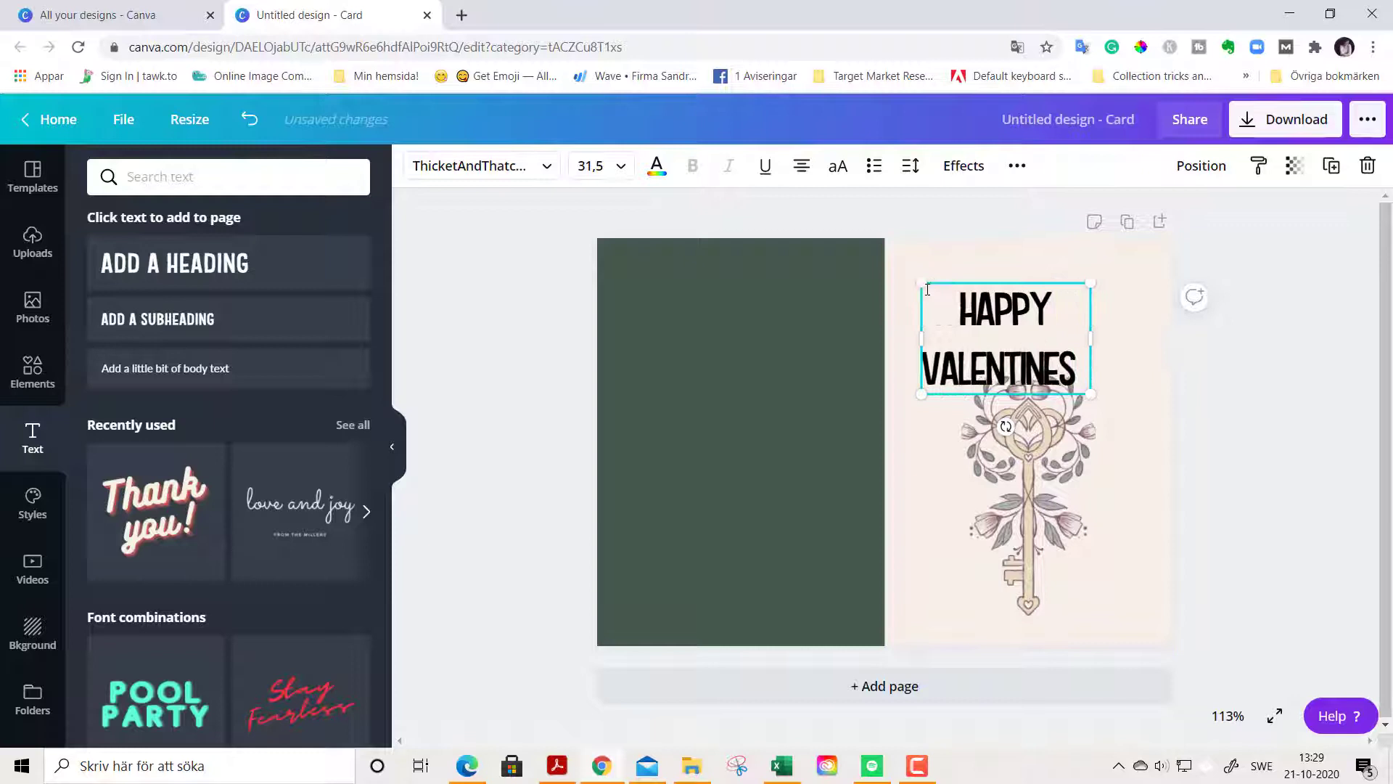
type(" DAY")
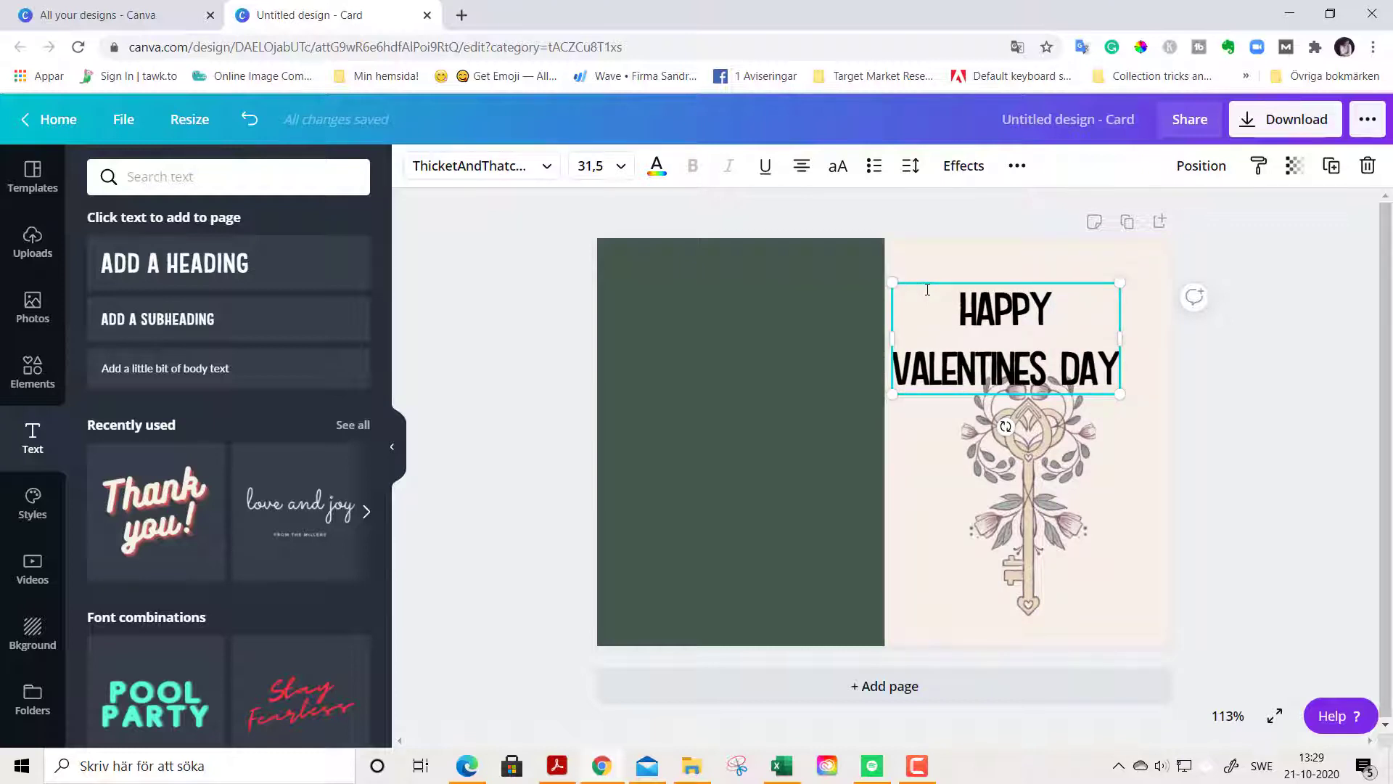
left_click(494, 166)
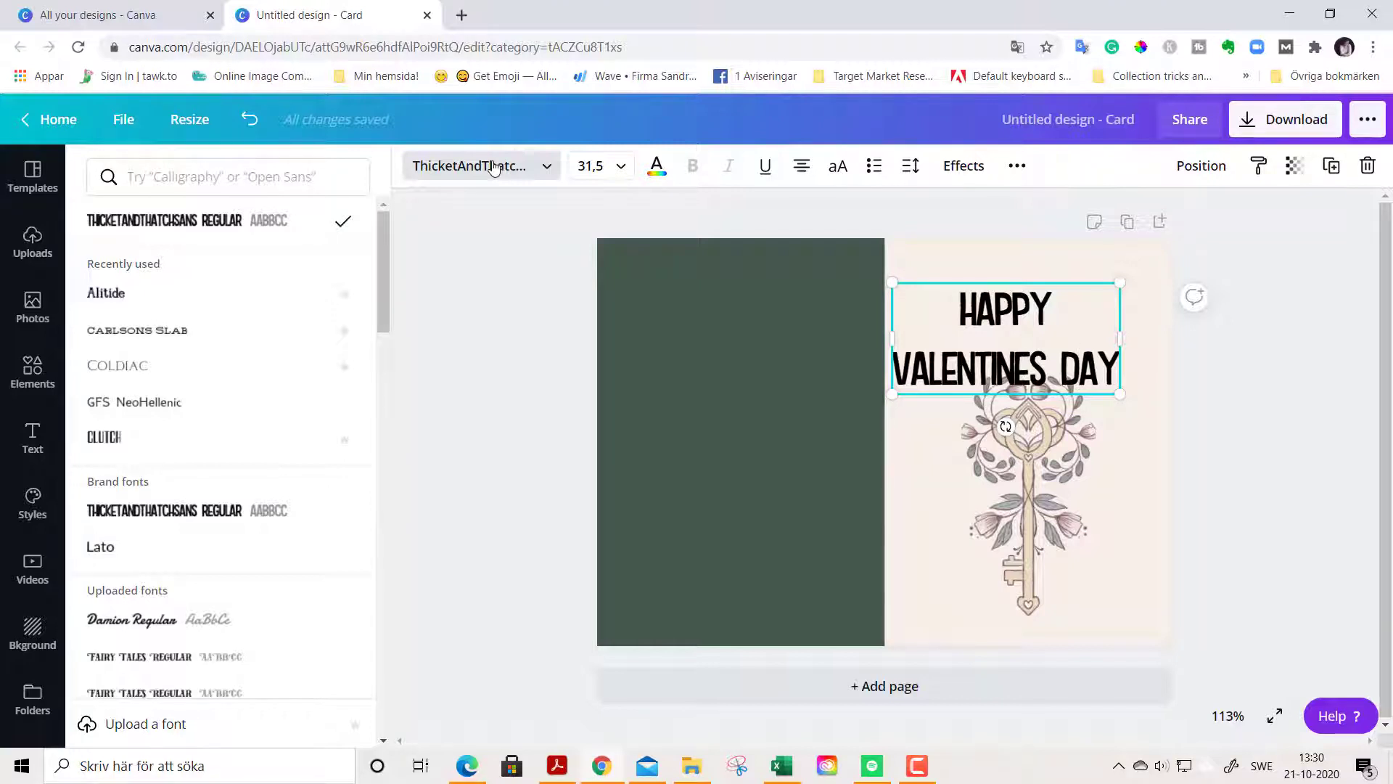
Apply the Cupola font to the whole heading.
left_click(291, 177)
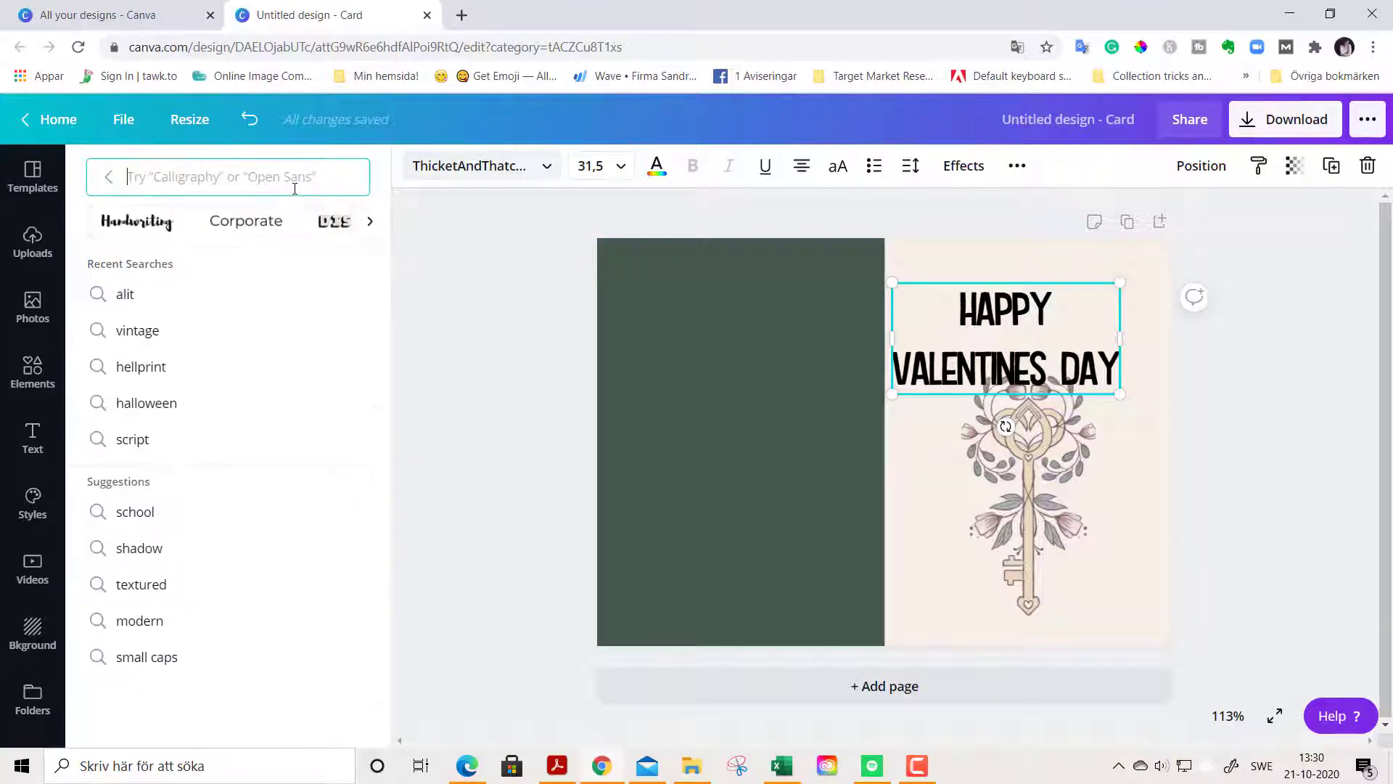
type("cupola")
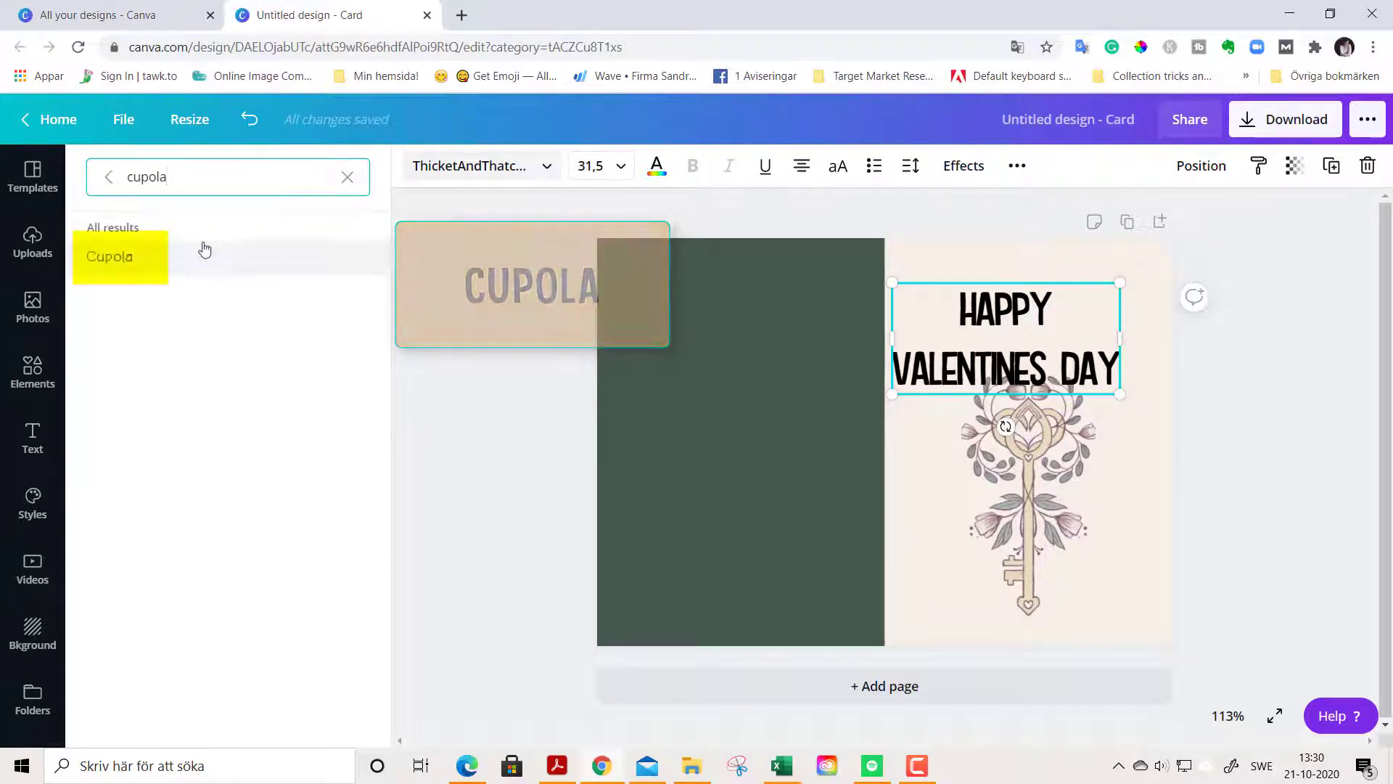
left_click(184, 259)
left_click_drag(959, 308, 1074, 335)
left_click(150, 267)
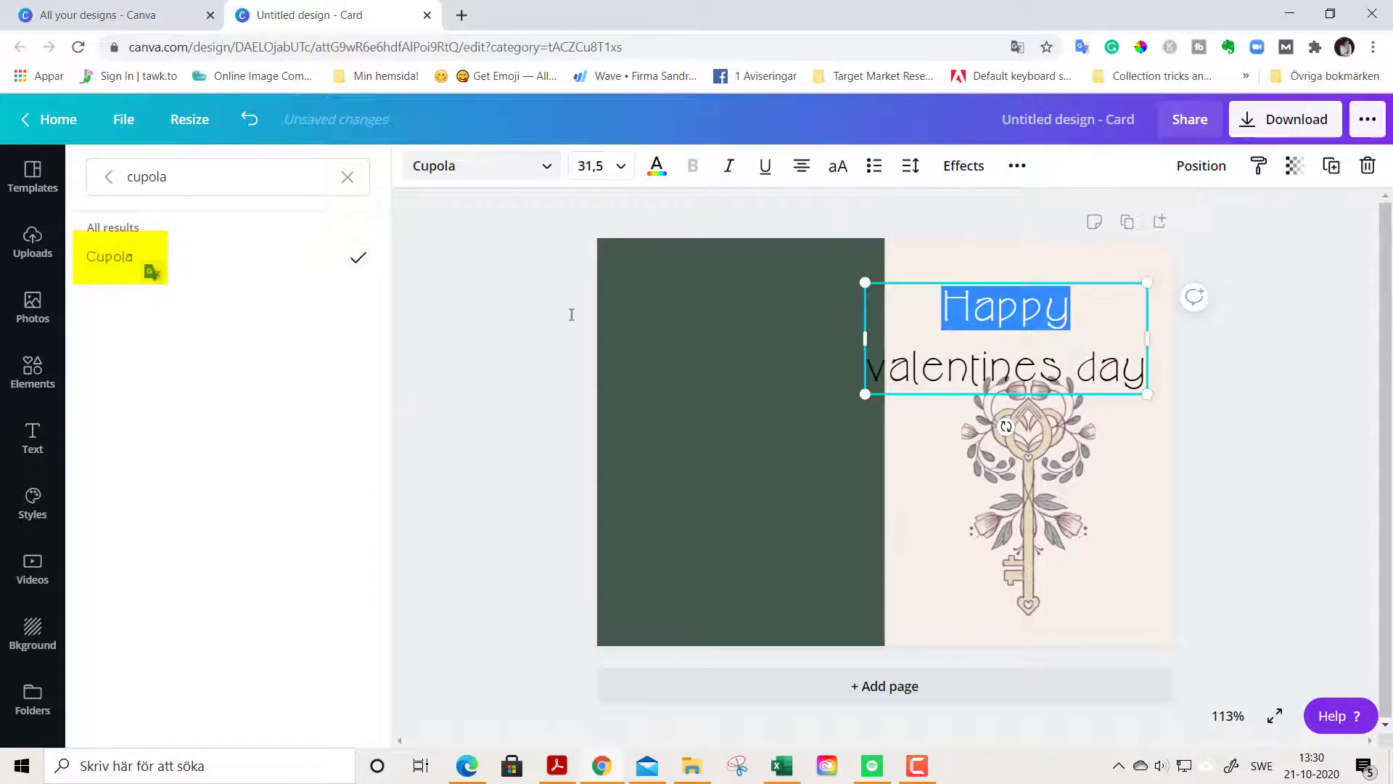
Tighten the heading's line height down to 1.
left_click_drag(893, 367, 1150, 377)
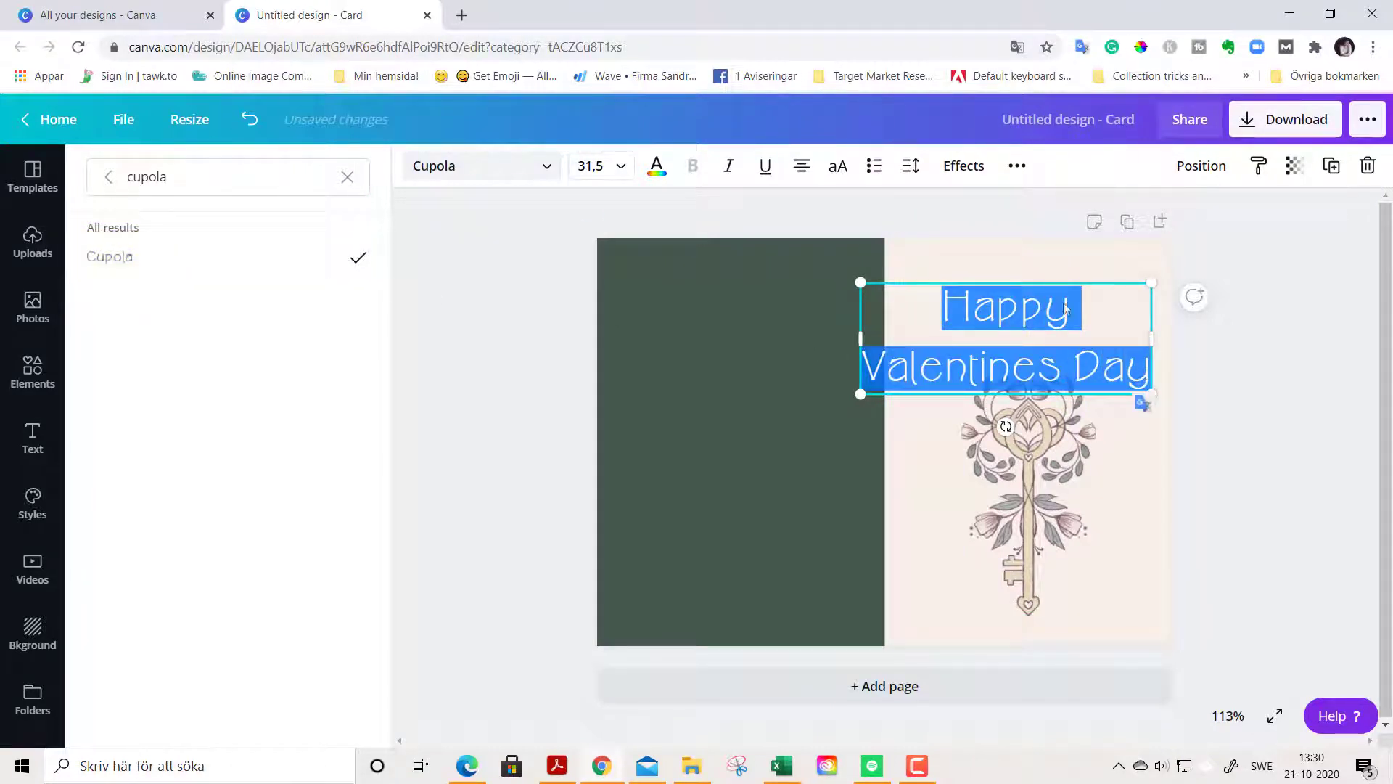
left_click(906, 168)
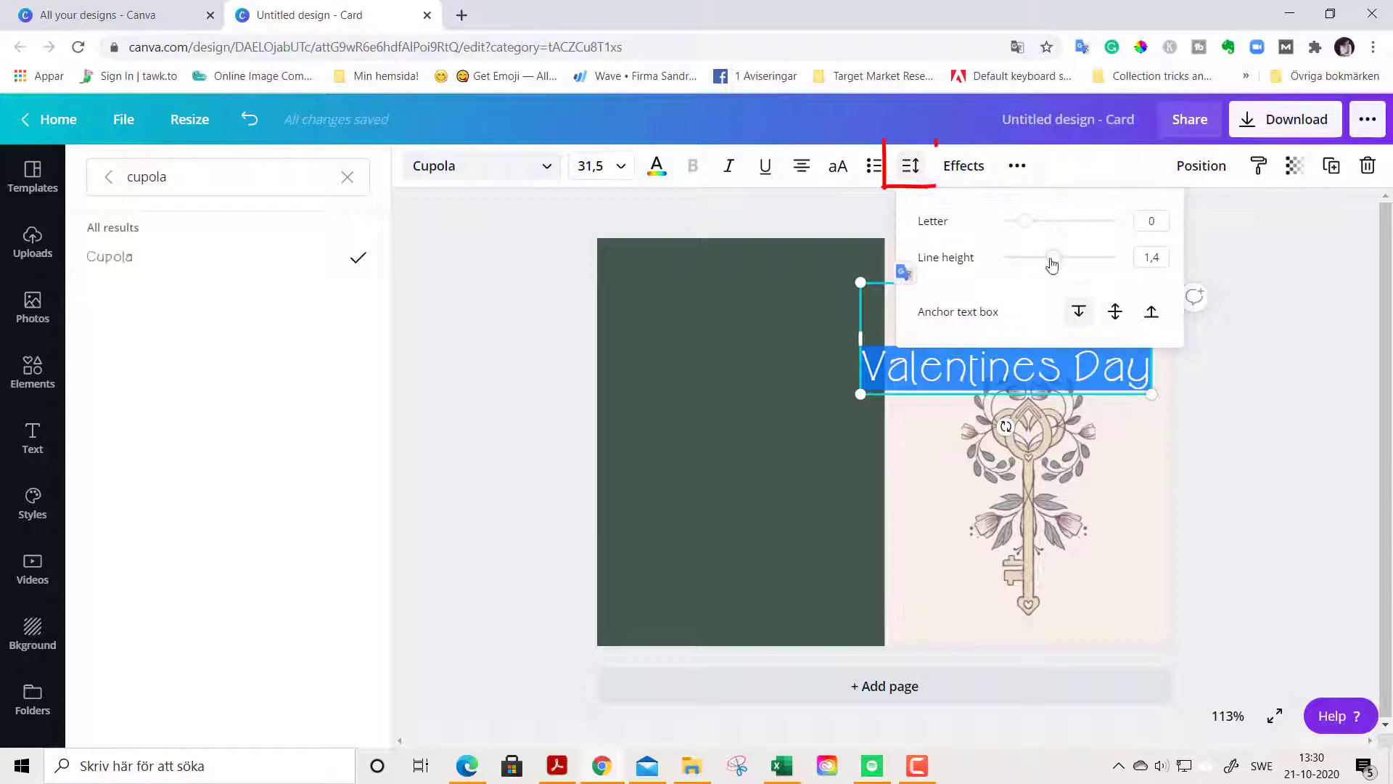
left_click_drag(1053, 265, 1041, 265)
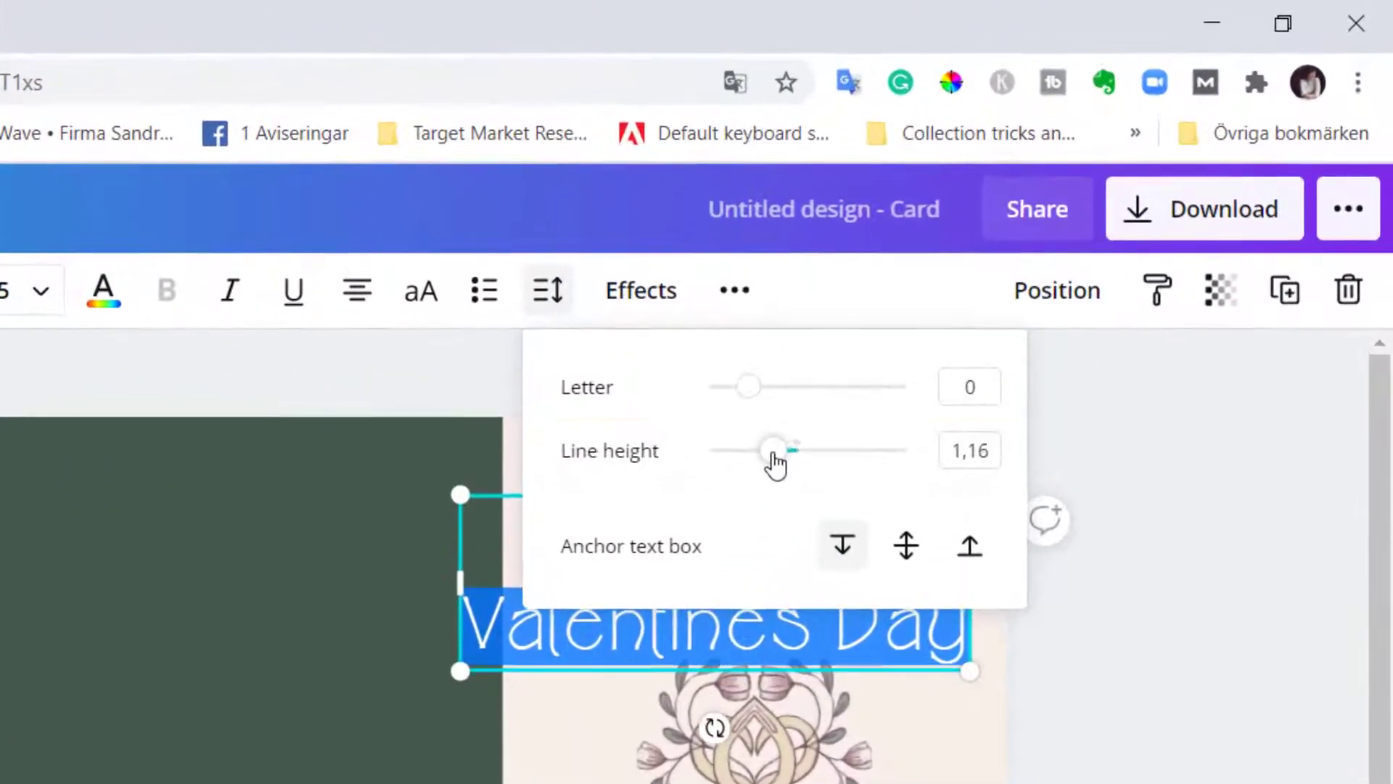
left_click_drag(774, 464, 768, 458)
left_click(1038, 644)
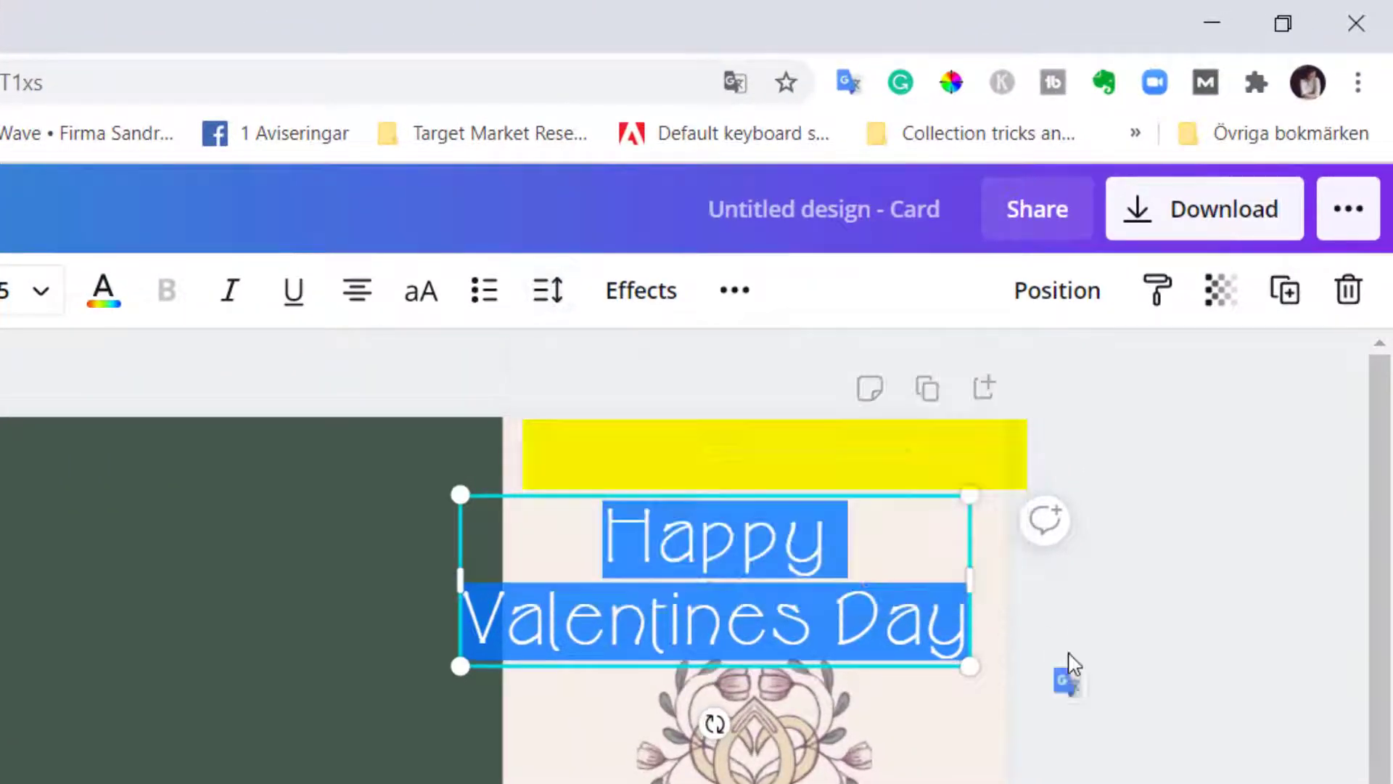
left_click(548, 290)
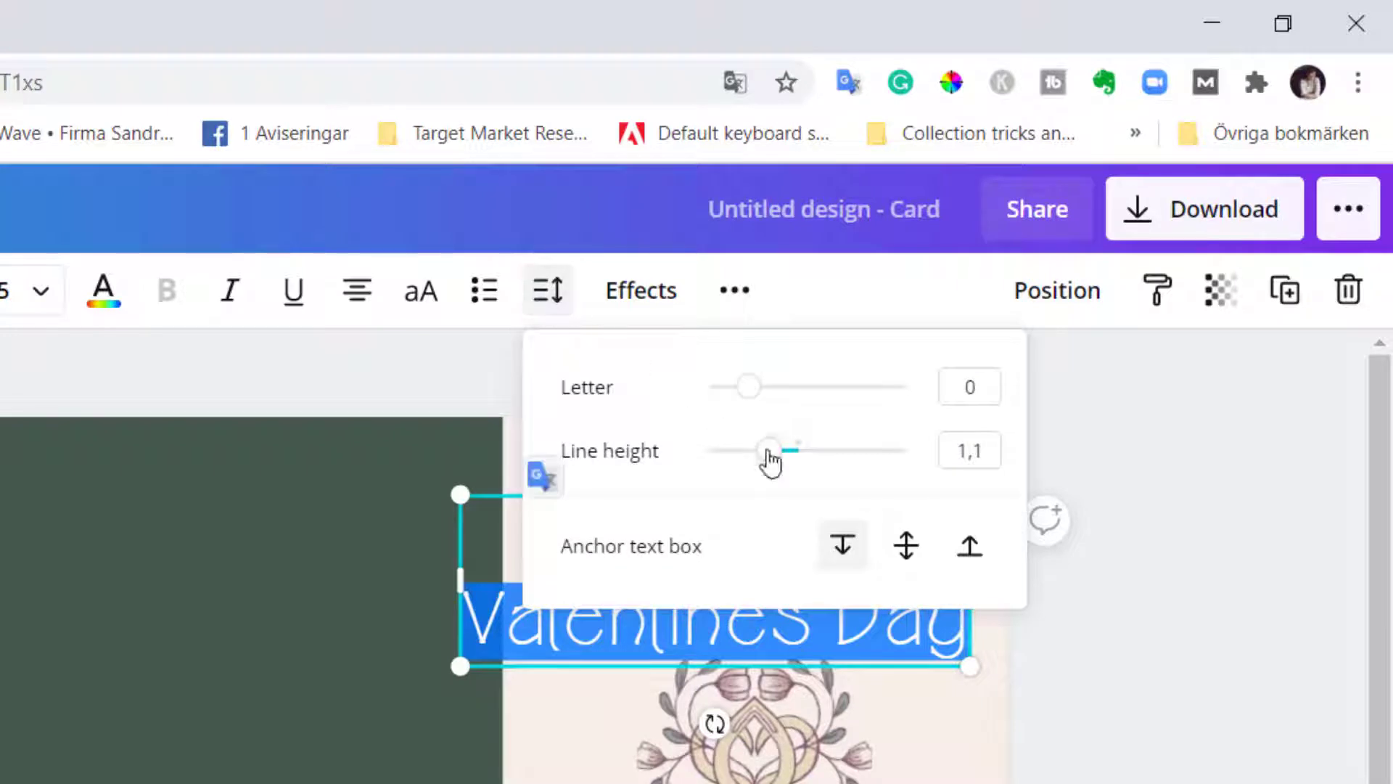
left_click_drag(769, 458, 764, 458)
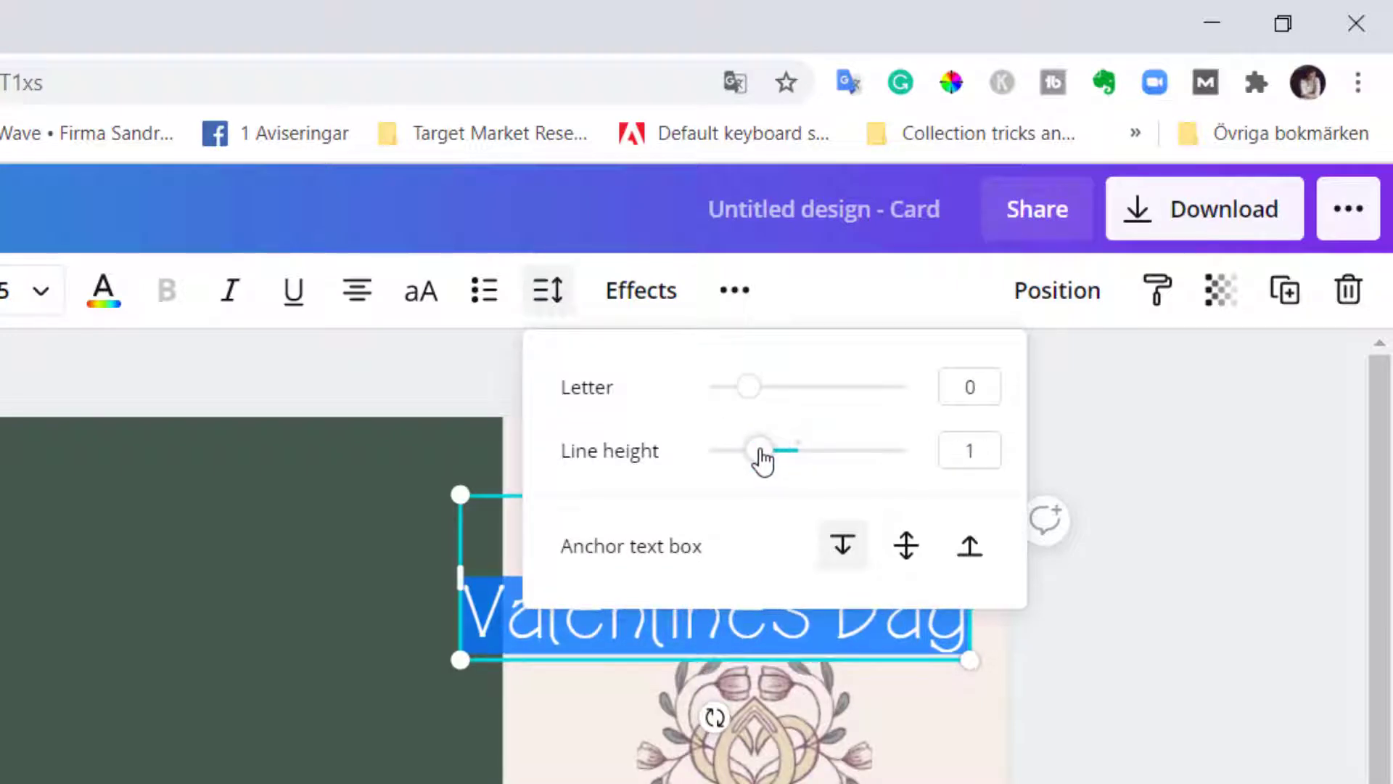
Shrink the heading text box to about size 22.8.
left_click(1085, 663)
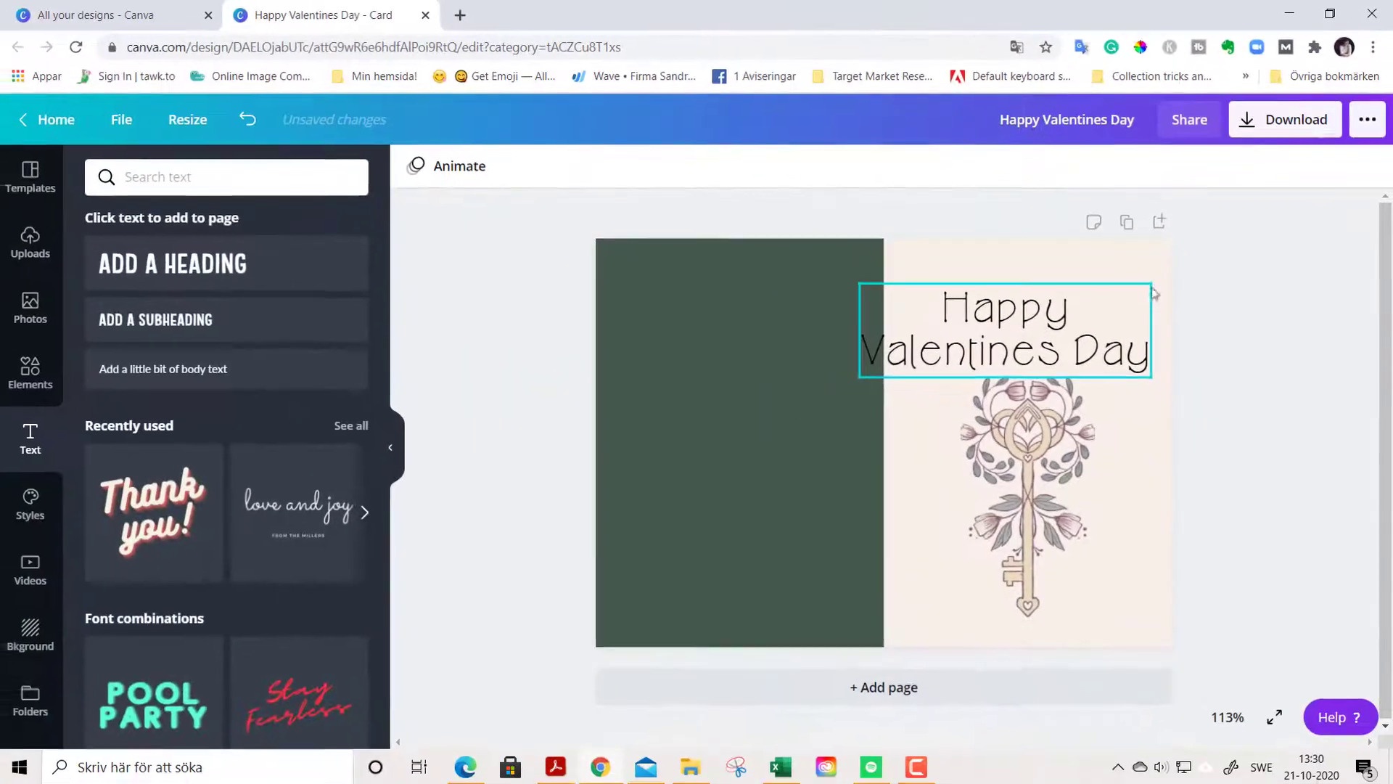
left_click(1046, 409)
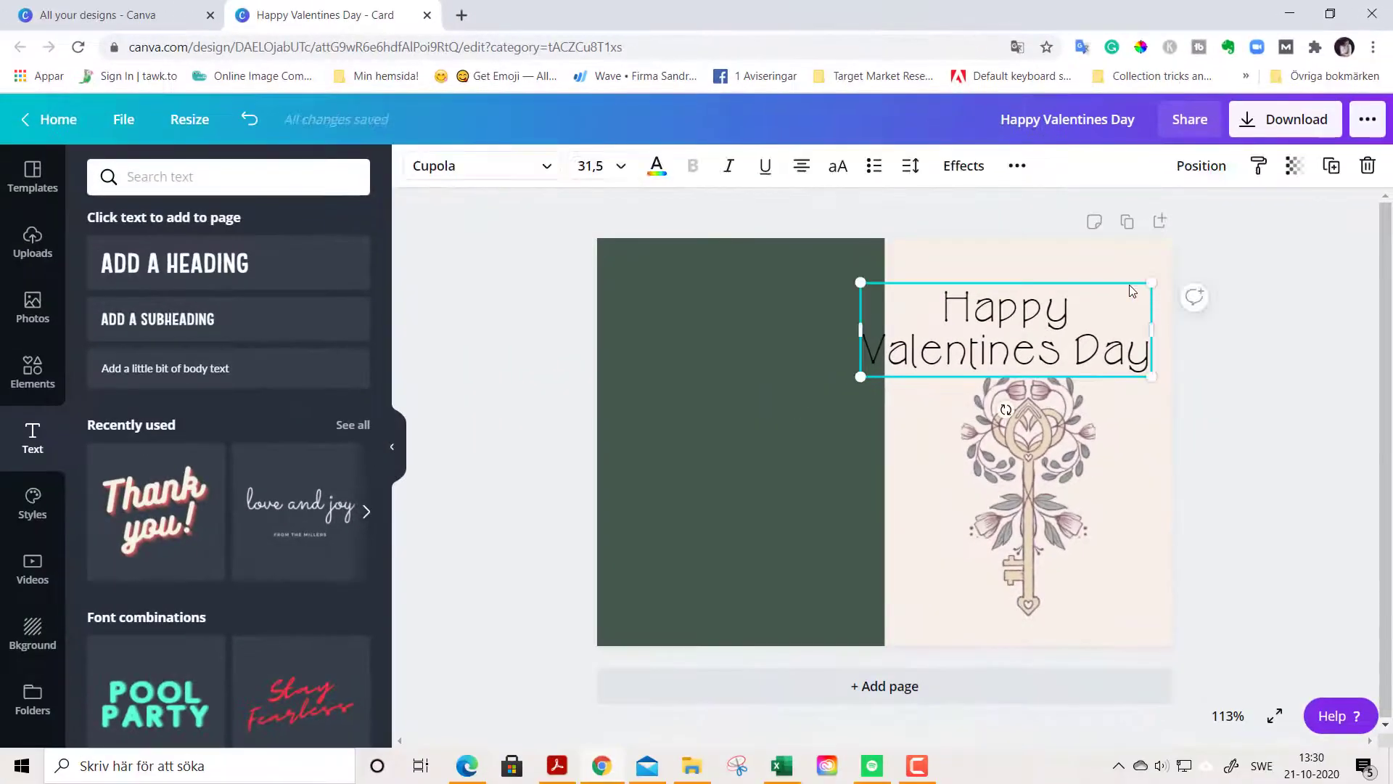
left_click_drag(1051, 403, 925, 410)
left_click_drag(1065, 292, 1065, 304)
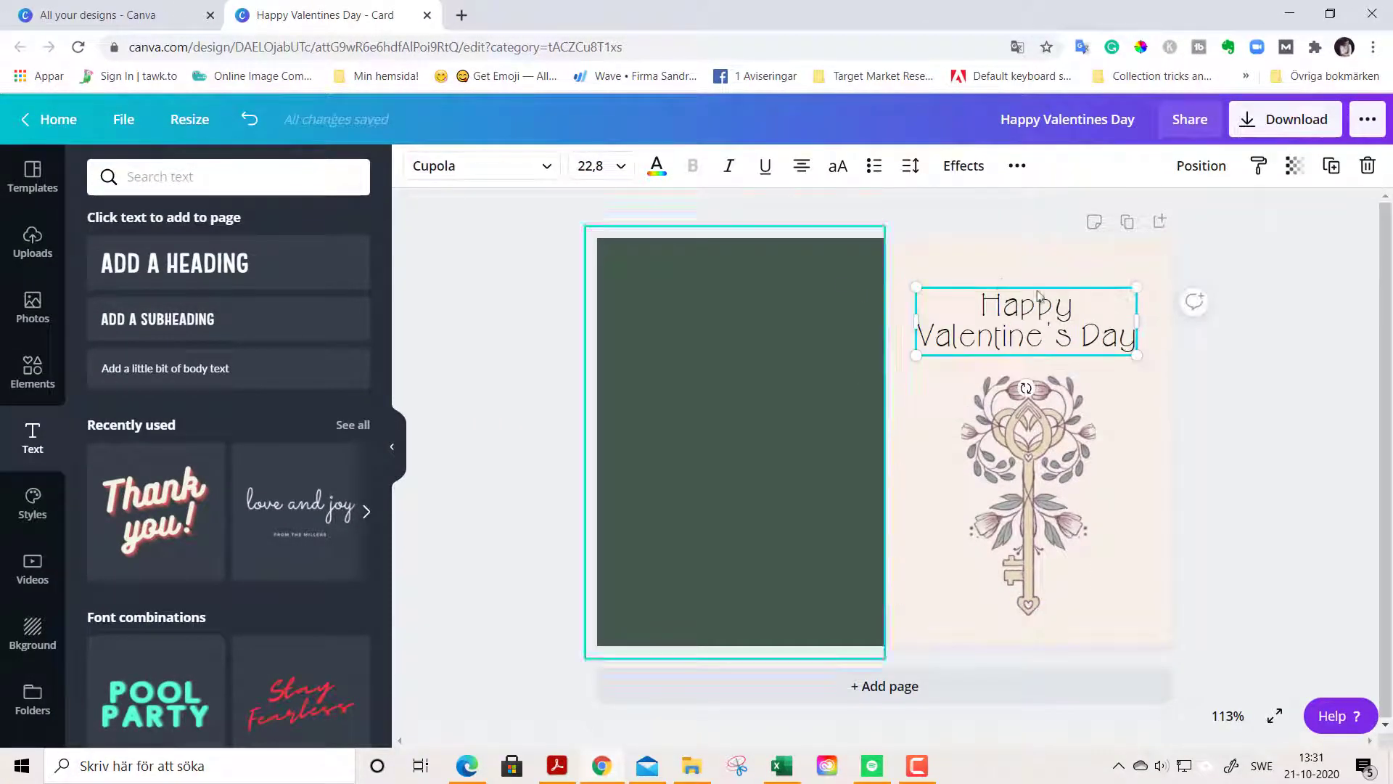
Colour the heading plum #7C5E6C from the photo colours and shrink it to size 20.5.
left_click(655, 168)
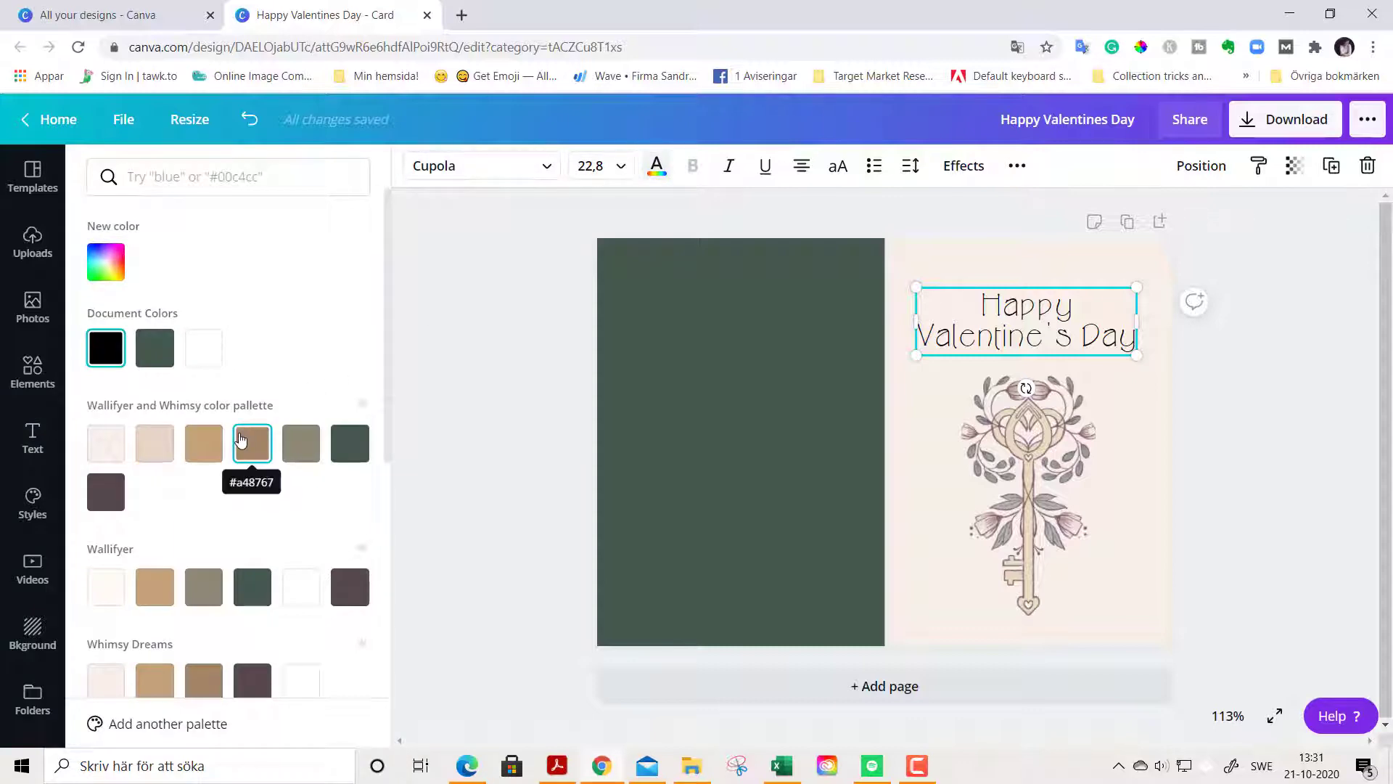
scroll(241, 439, "down", 3)
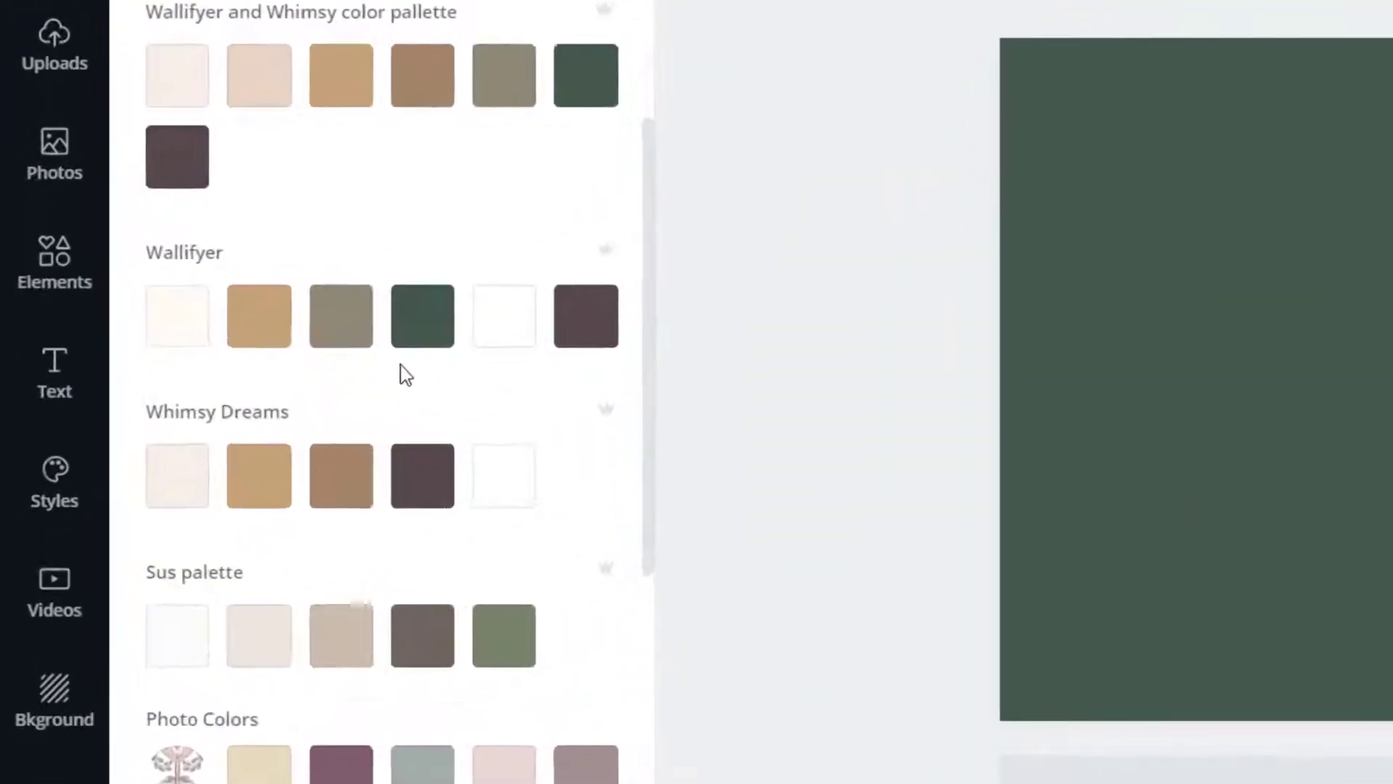
scroll(240, 434, "down", 3)
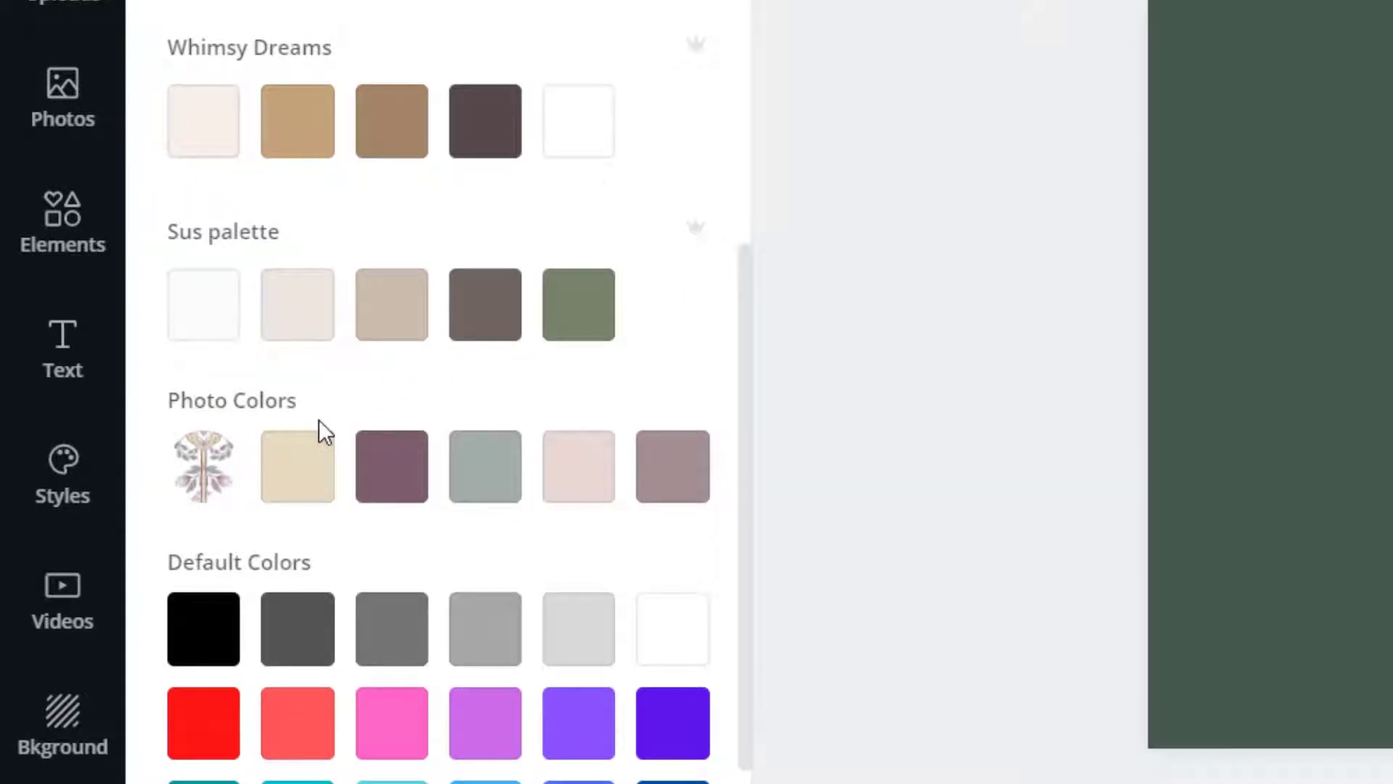
left_click(367, 457)
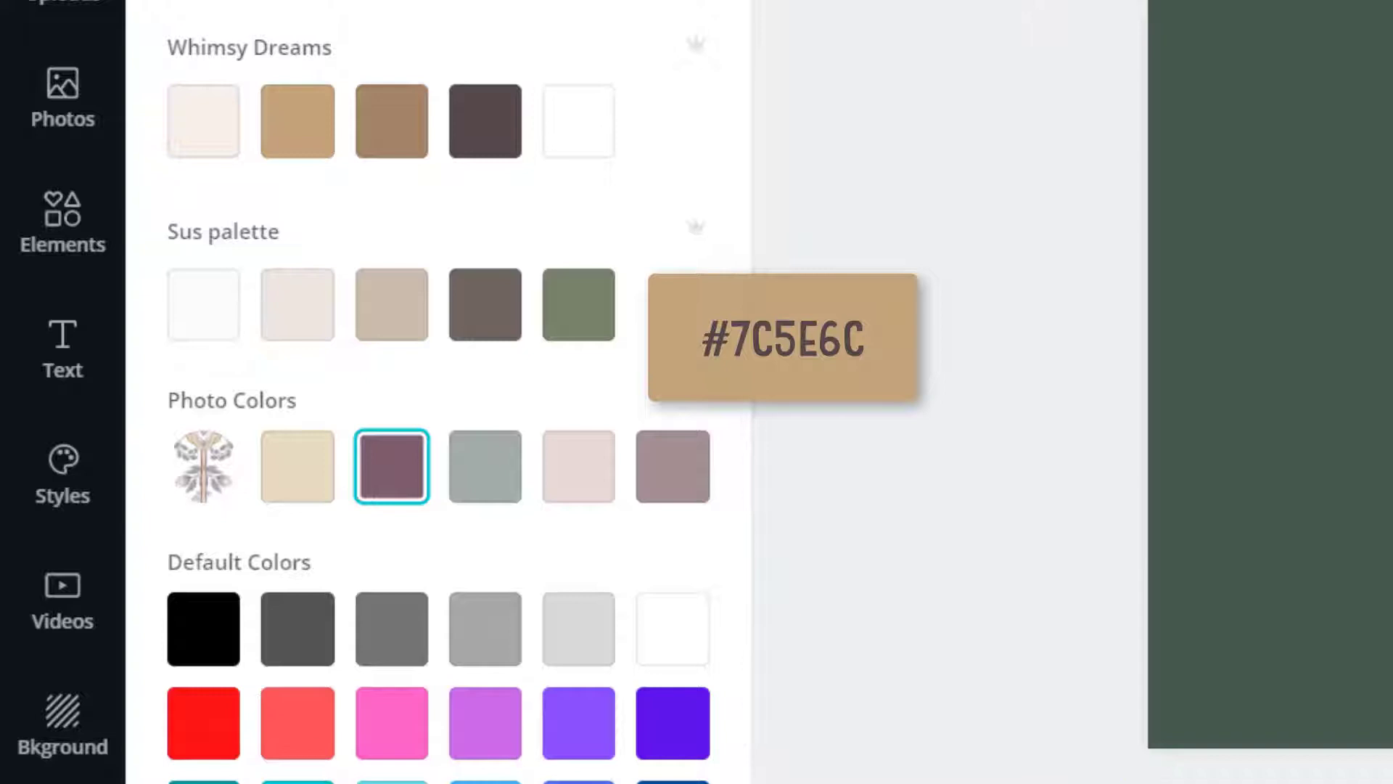
mouse_move(1132, 288)
left_mouse_down()
mouse_move(1103, 285)
mouse_move(1128, 288)
left_mouse_up()
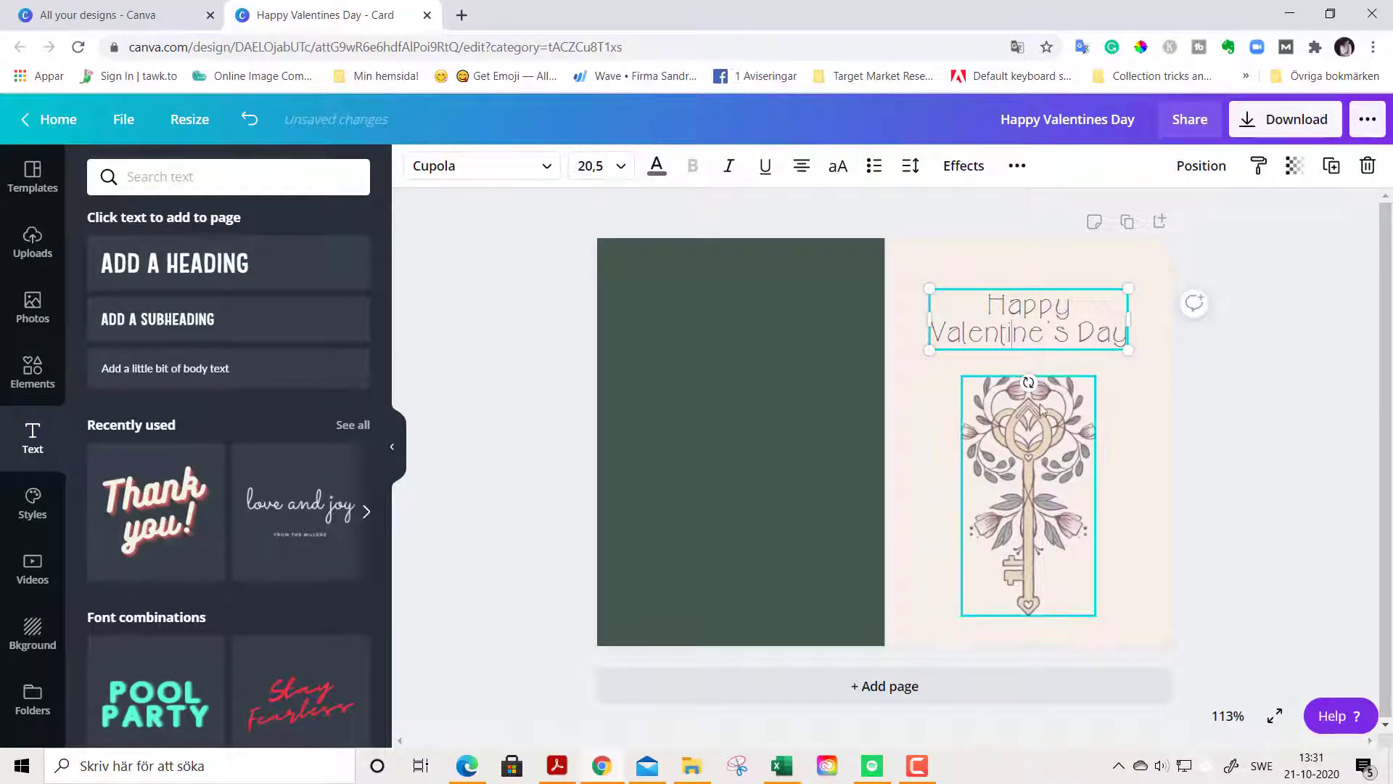
Move the heading and floral key together on the cream front, then nudge them down slightly.
left_click(1042, 460, "shift")
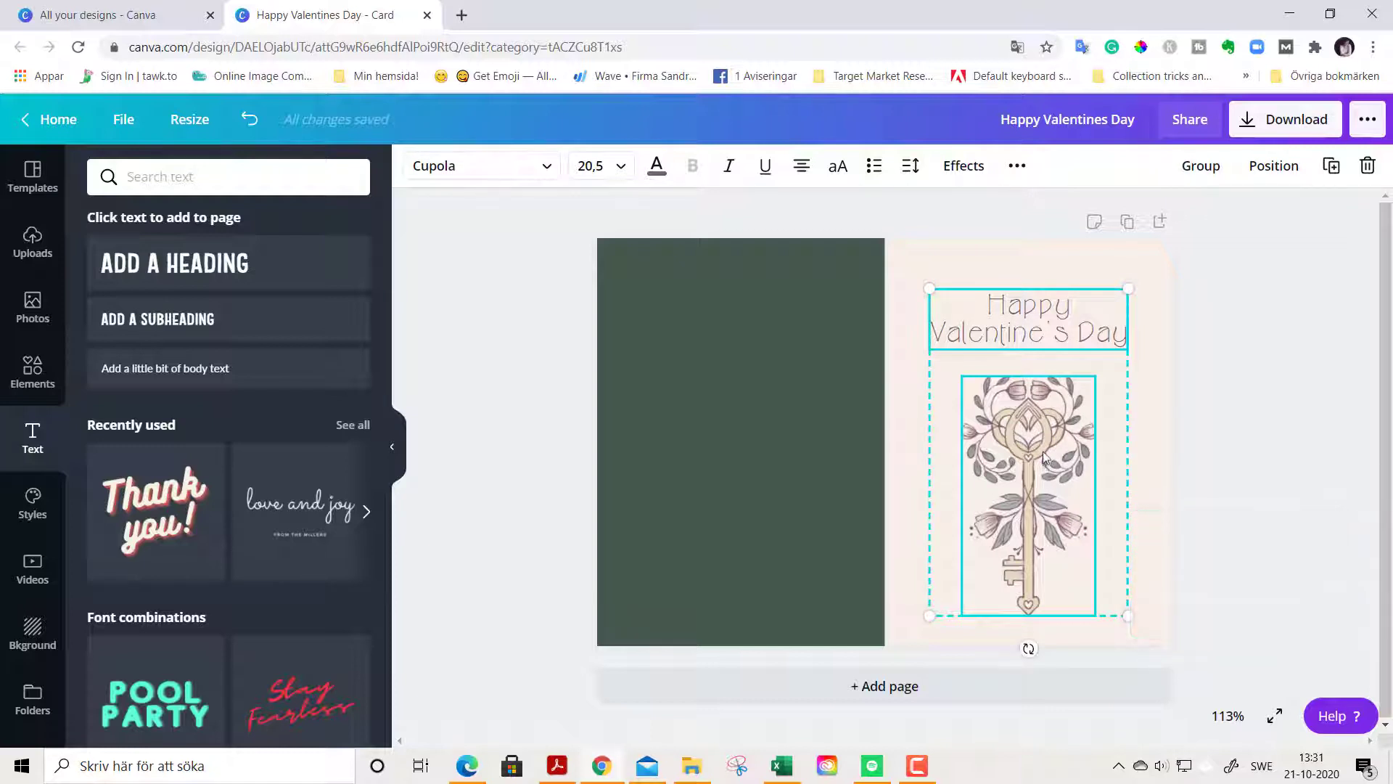
left_click_drag(1042, 460, 1038, 460)
key("shift+Down")
key("shift+Down")
key("shift+Down")
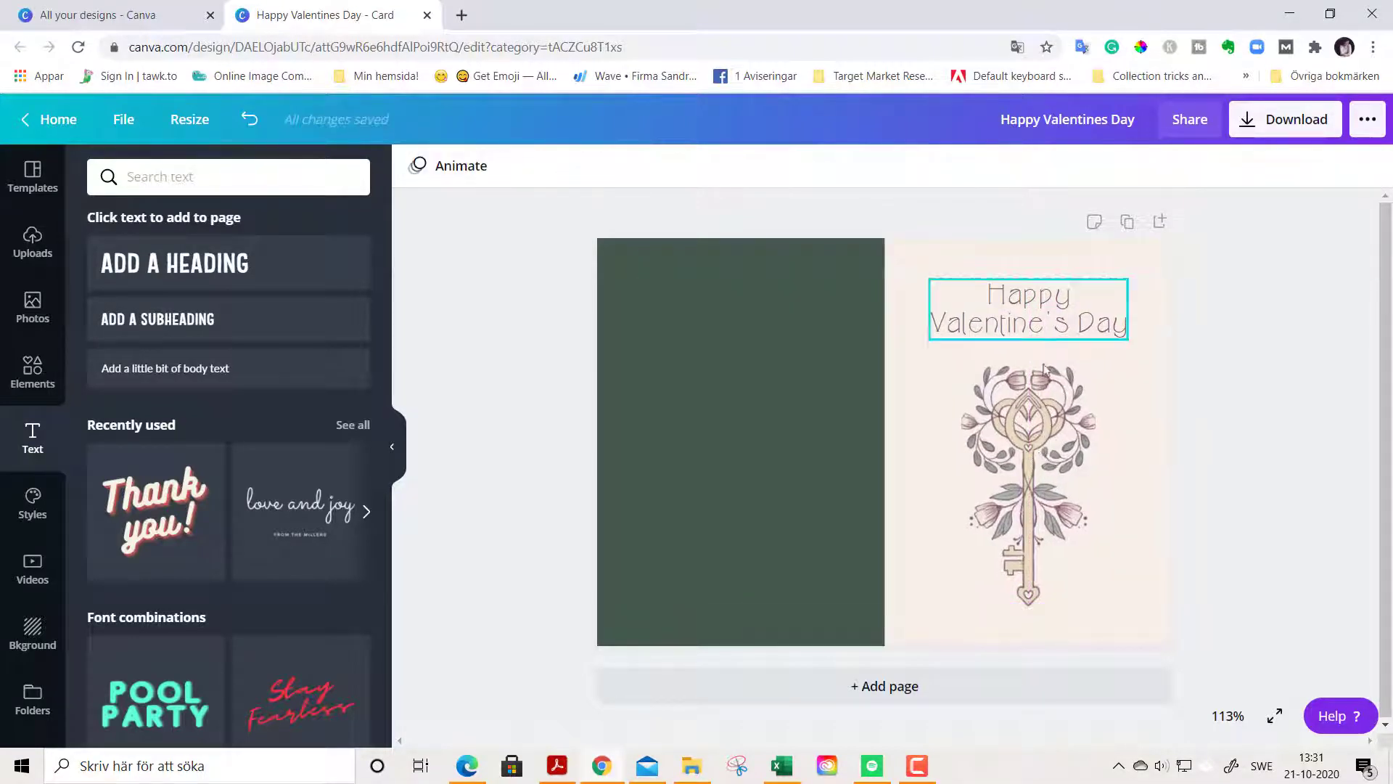
Set 'Happy Valentine's Day' in the Alitide font and enlarge it slightly to size 22.7.
left_click(1043, 318)
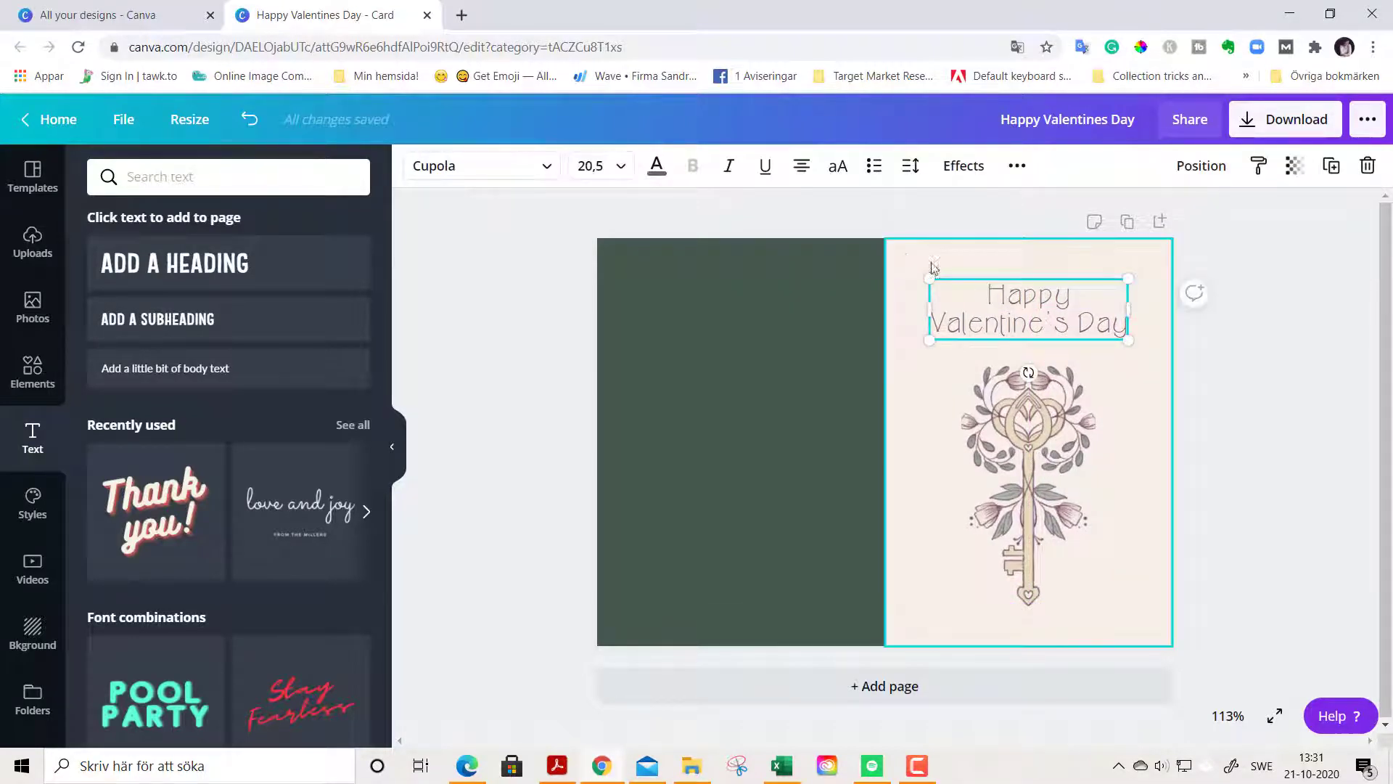
left_click(517, 170)
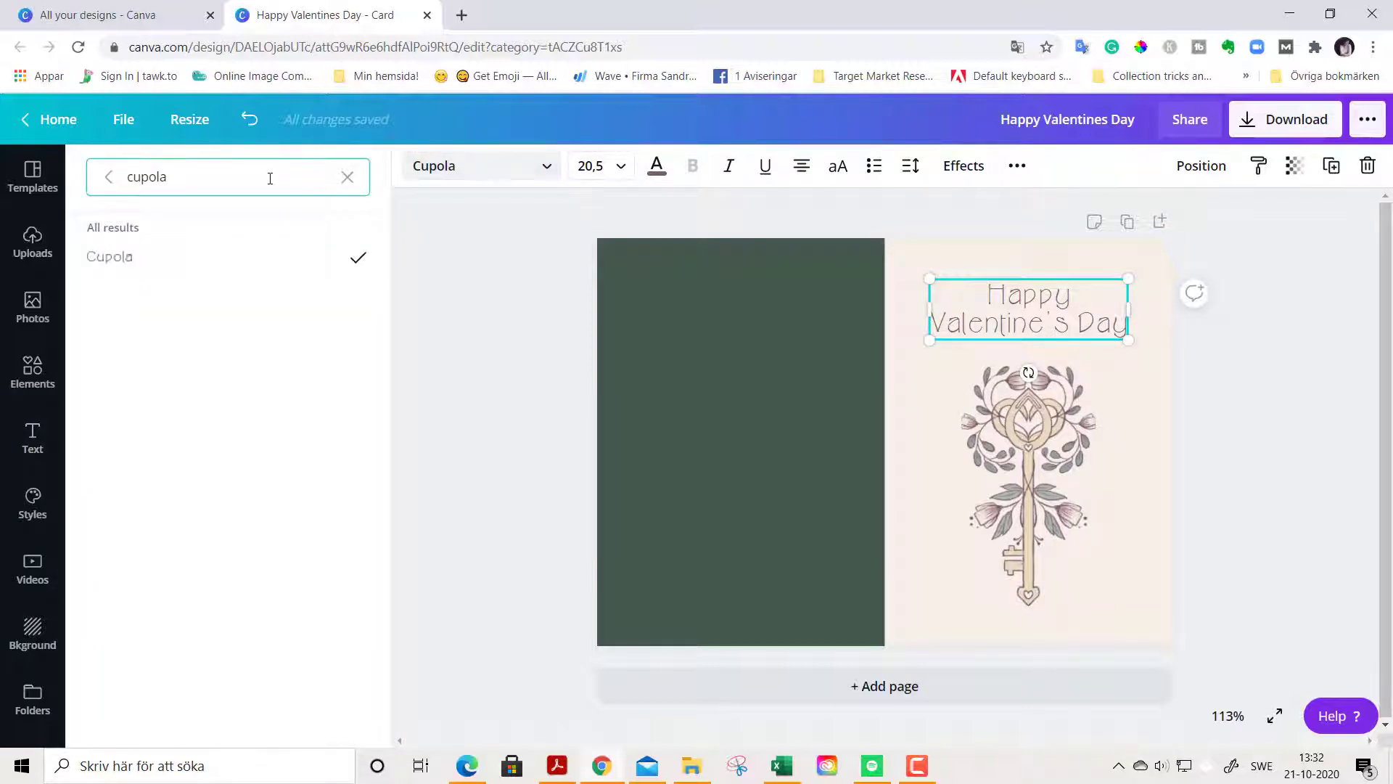
double_click(138, 176)
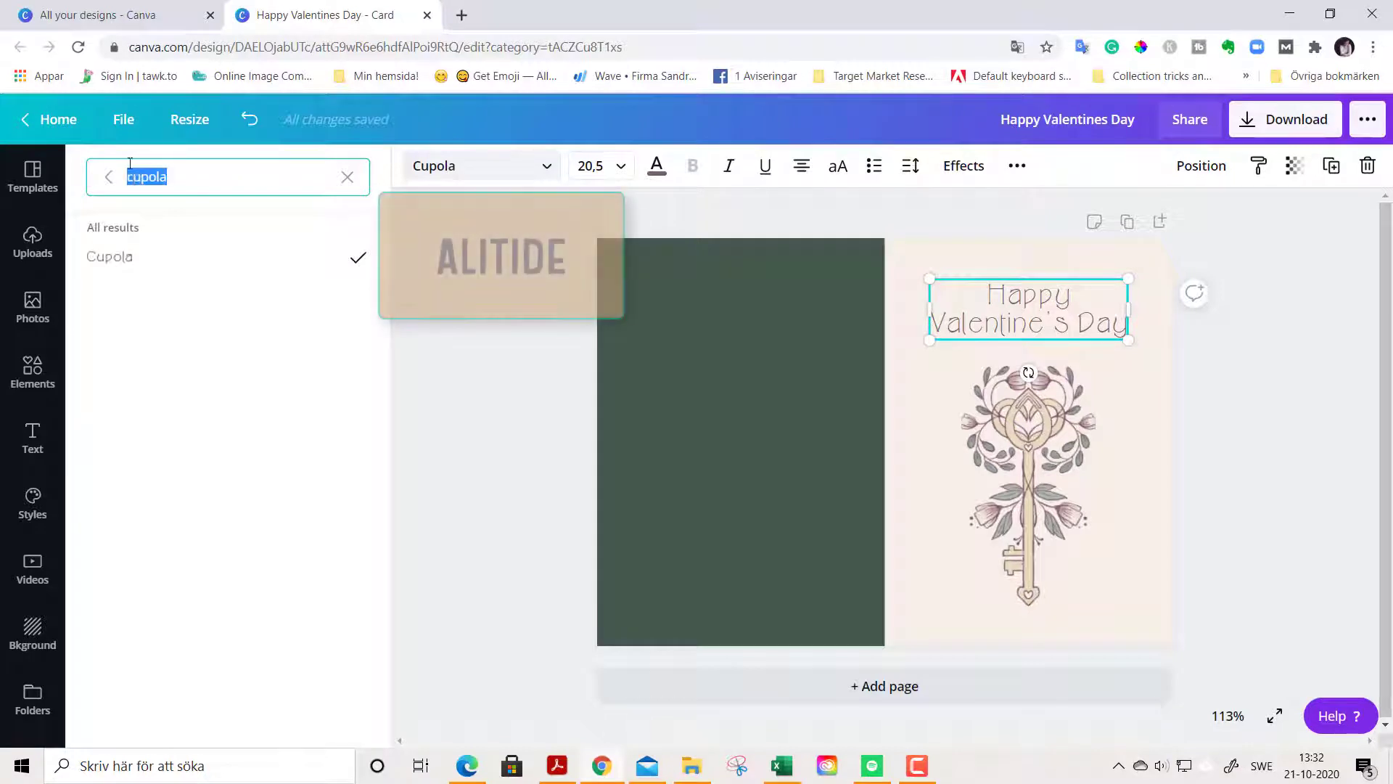
type("alitide")
left_click(106, 256)
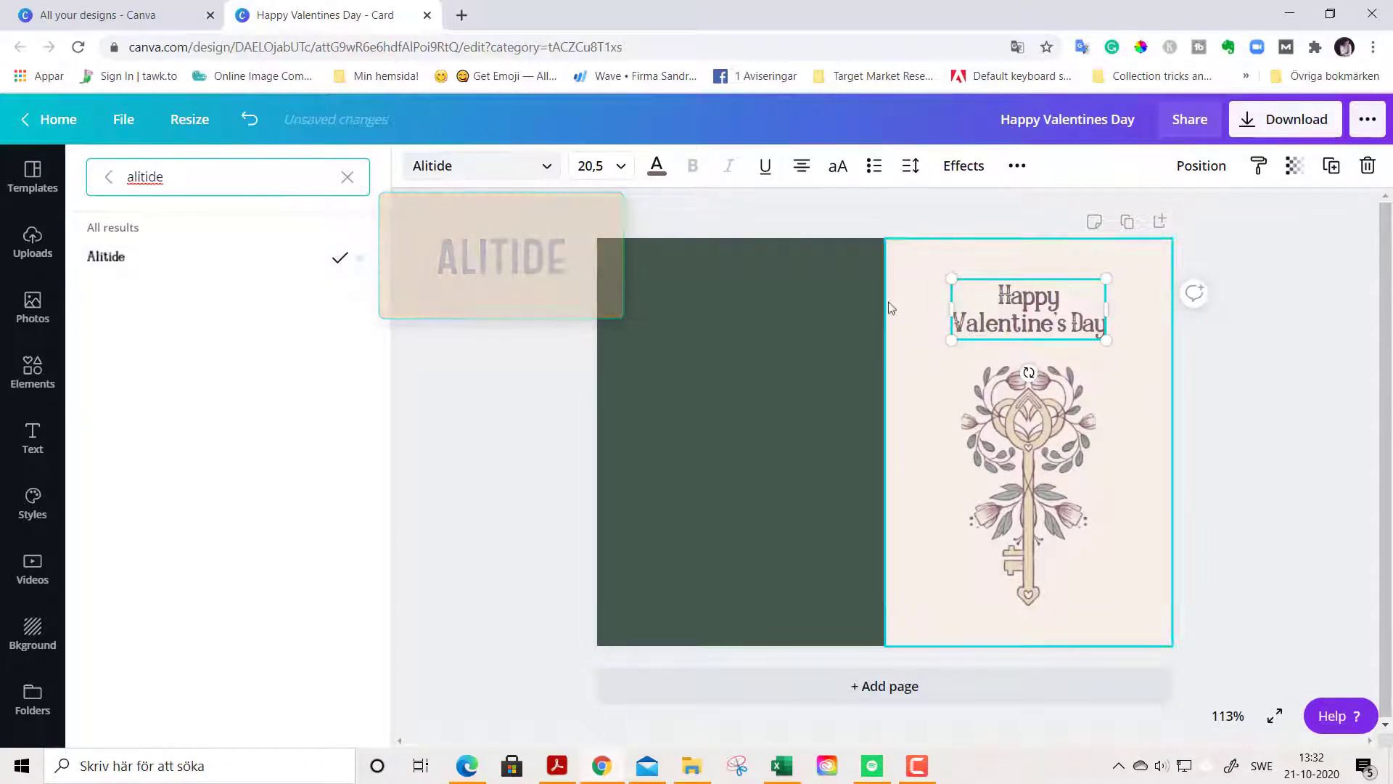
left_click_drag(1108, 347, 1114, 347)
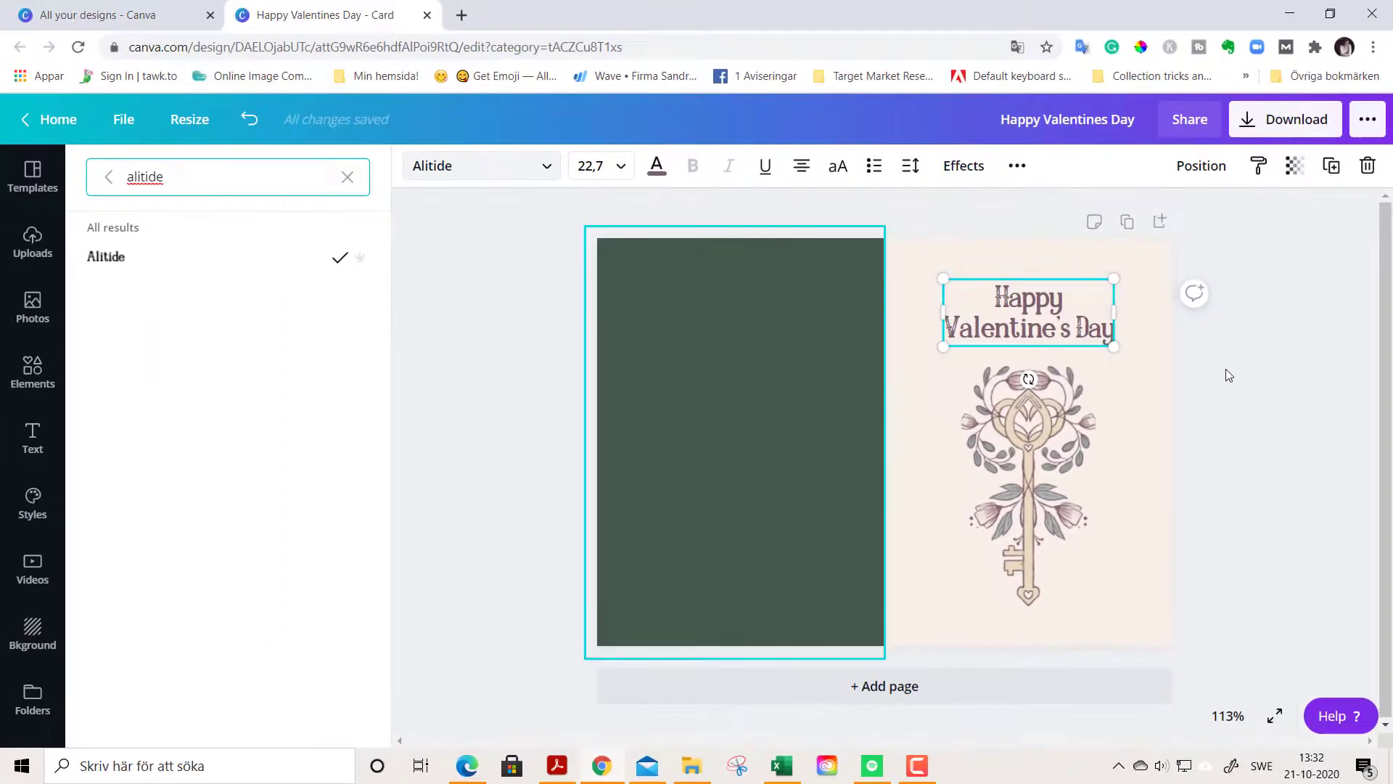
Recolour the heading text with the #A48E92 mauve swatch from Photo Colors.
left_click(656, 166)
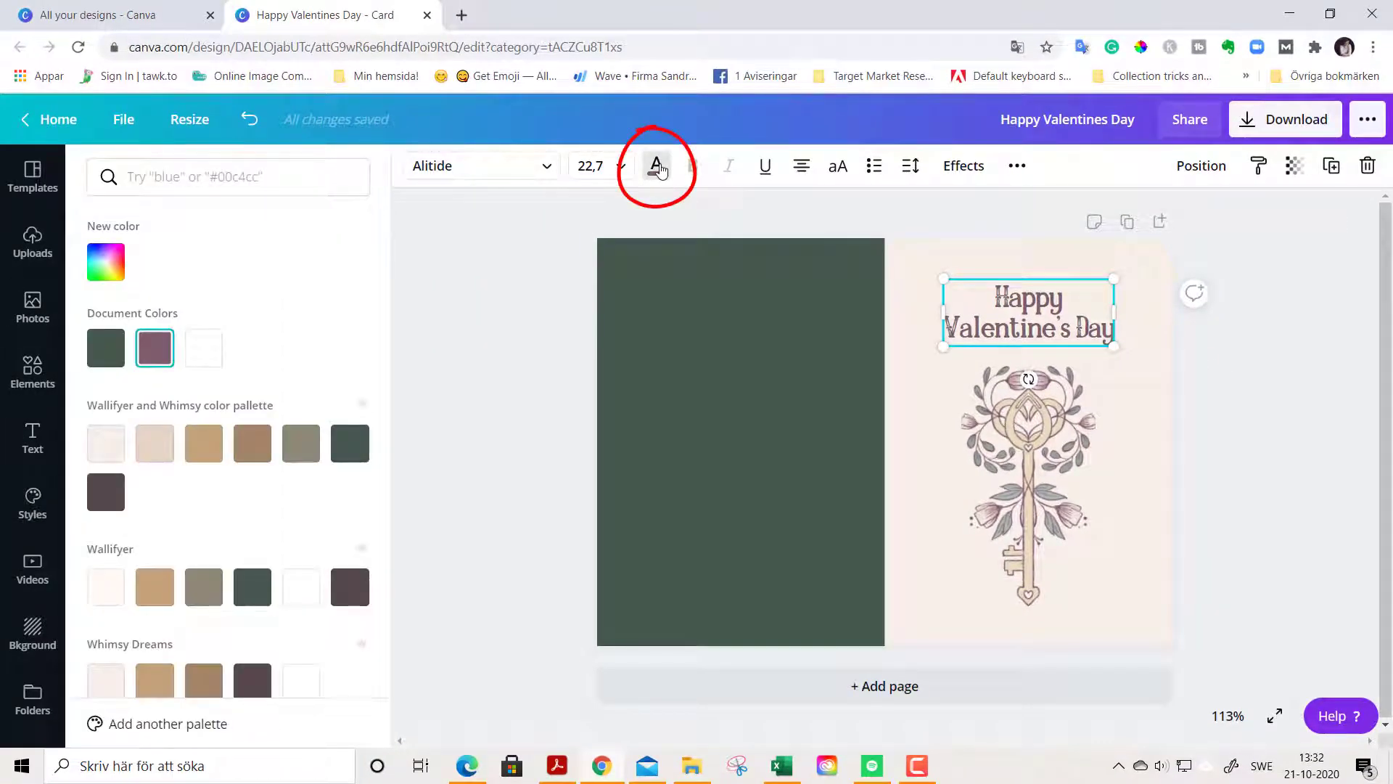
scroll(360, 515, "down", 3)
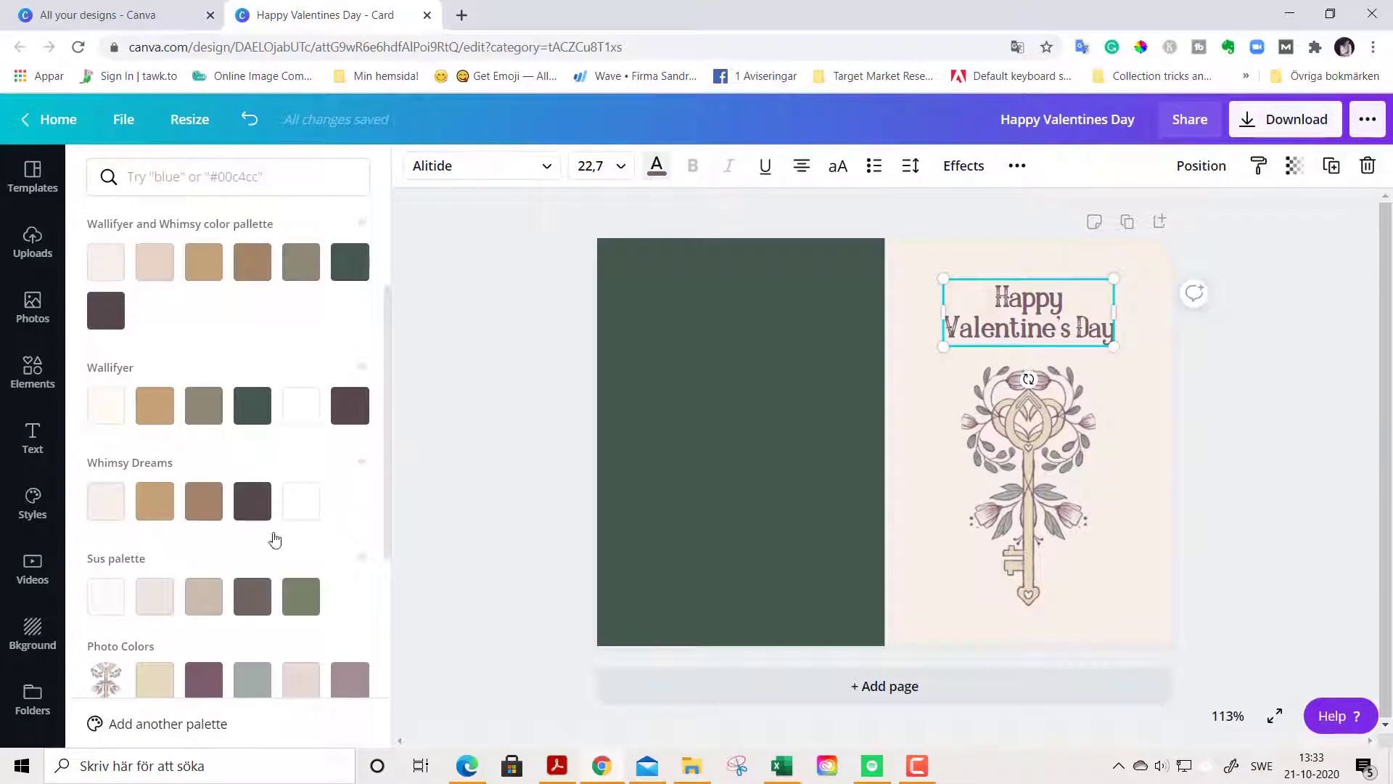
scroll(190, 558, "down", 1)
left_click(533, 540)
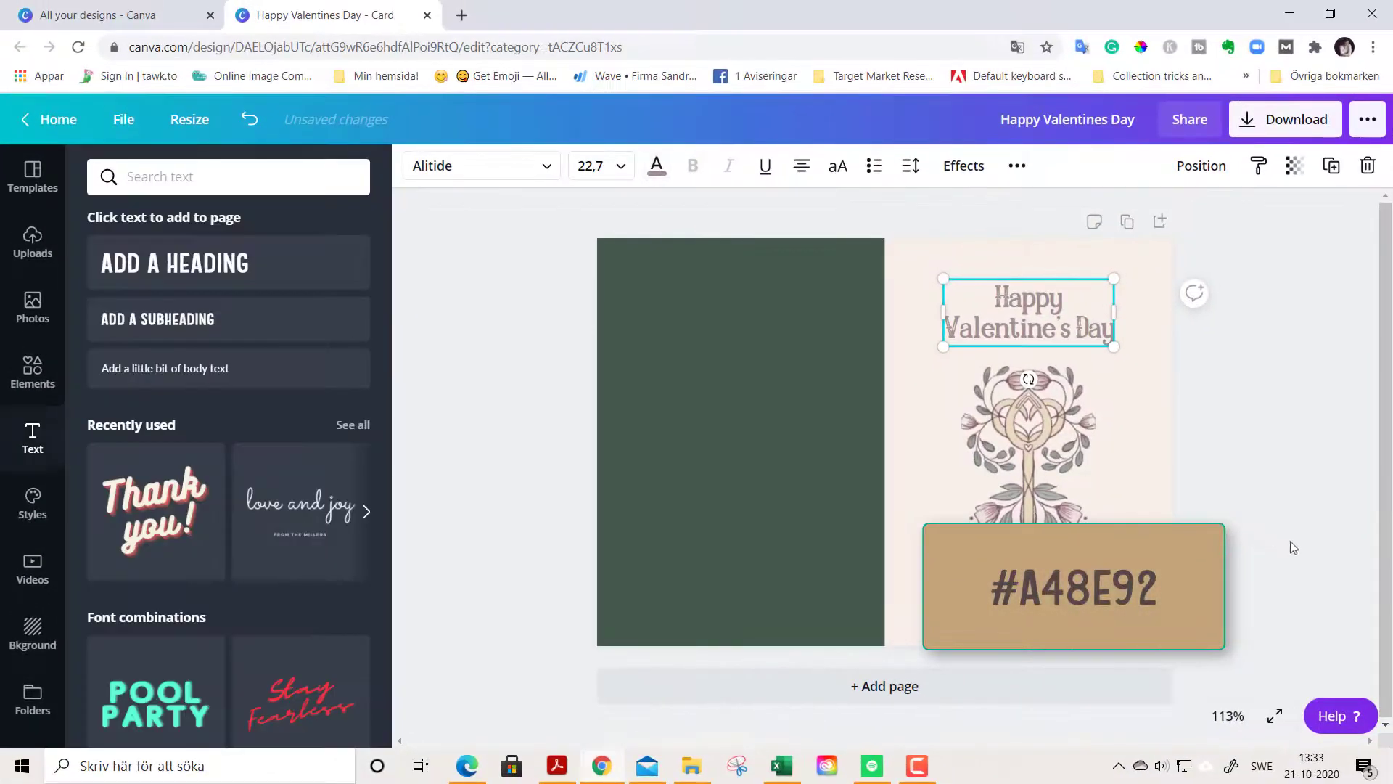
left_click(1157, 243)
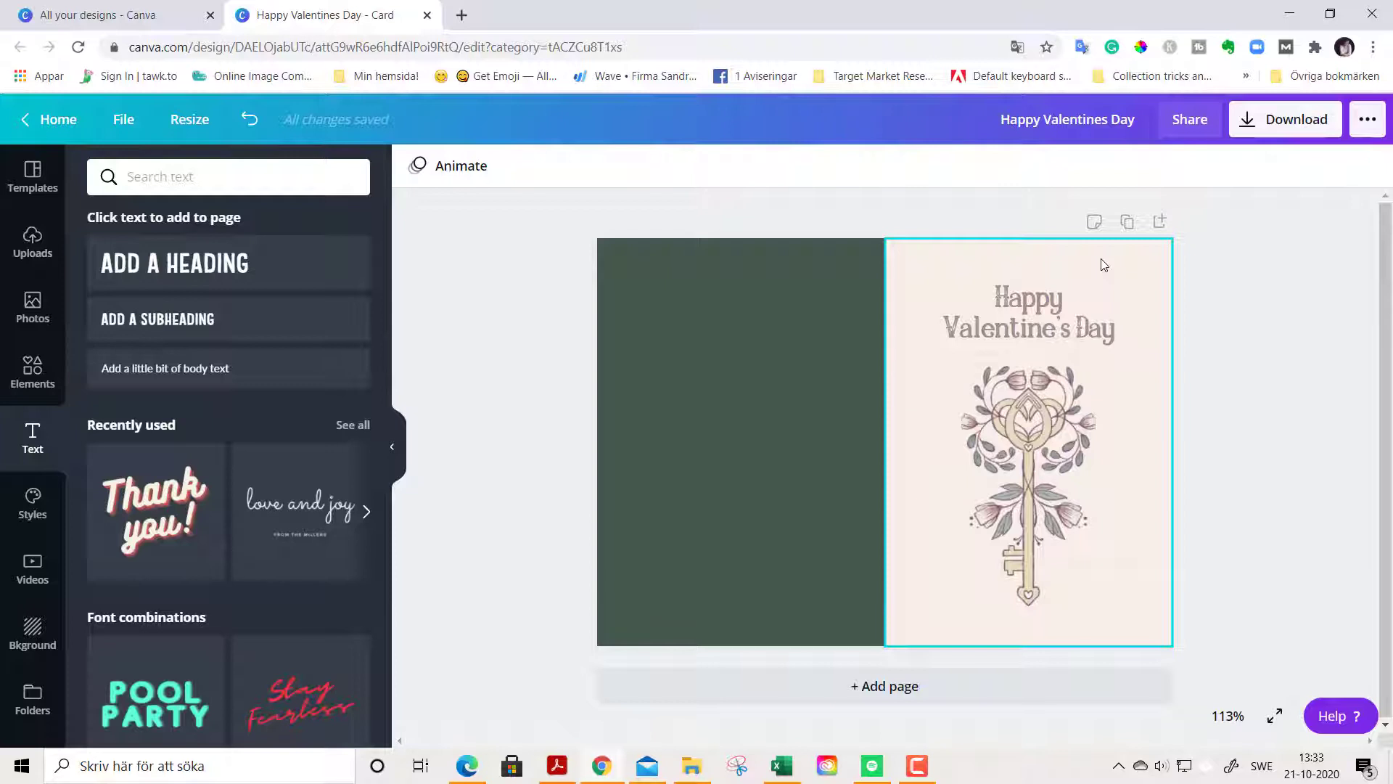
Turn the dark green left rectangle grey using the #A2ACA8 Photo Colors swatch.
left_click(762, 323)
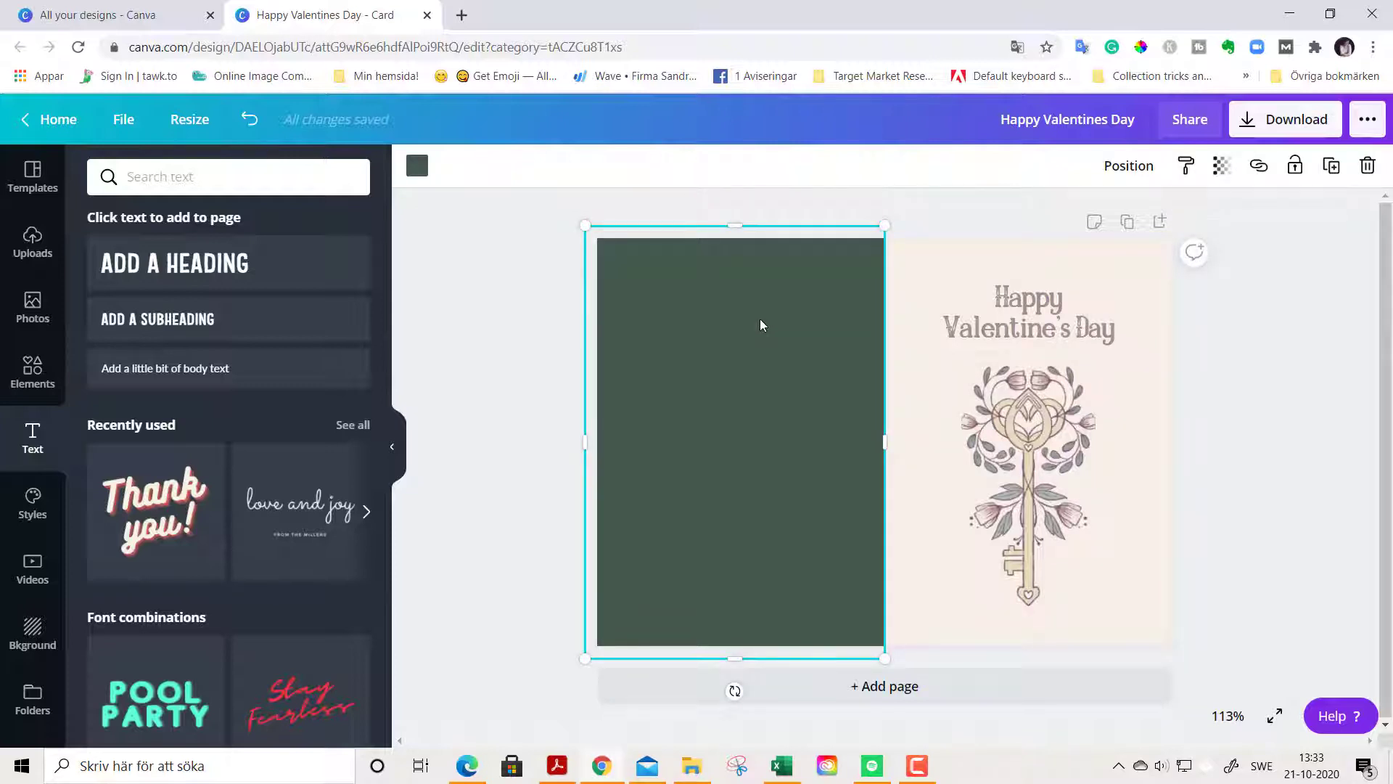
left_click(415, 167)
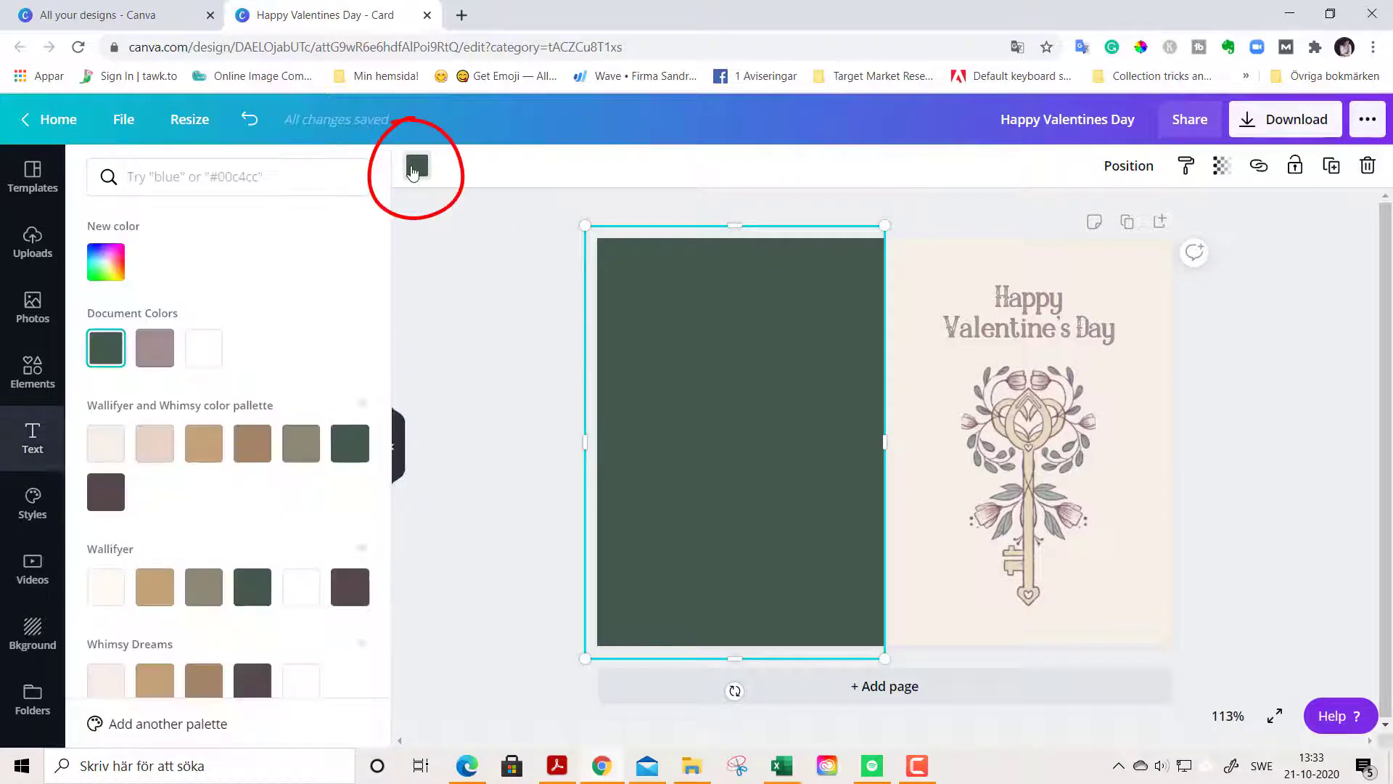
scroll(228, 436, "down", 5)
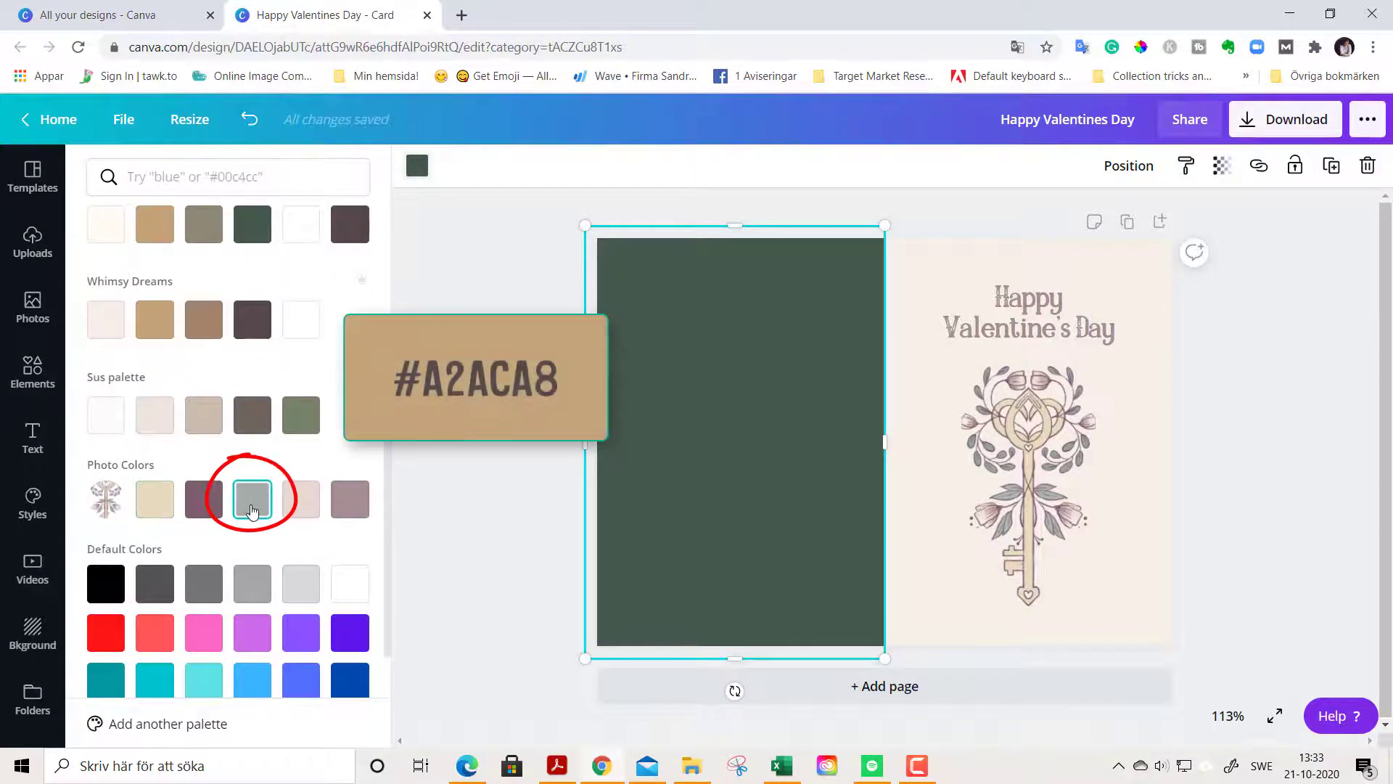
left_click(251, 498)
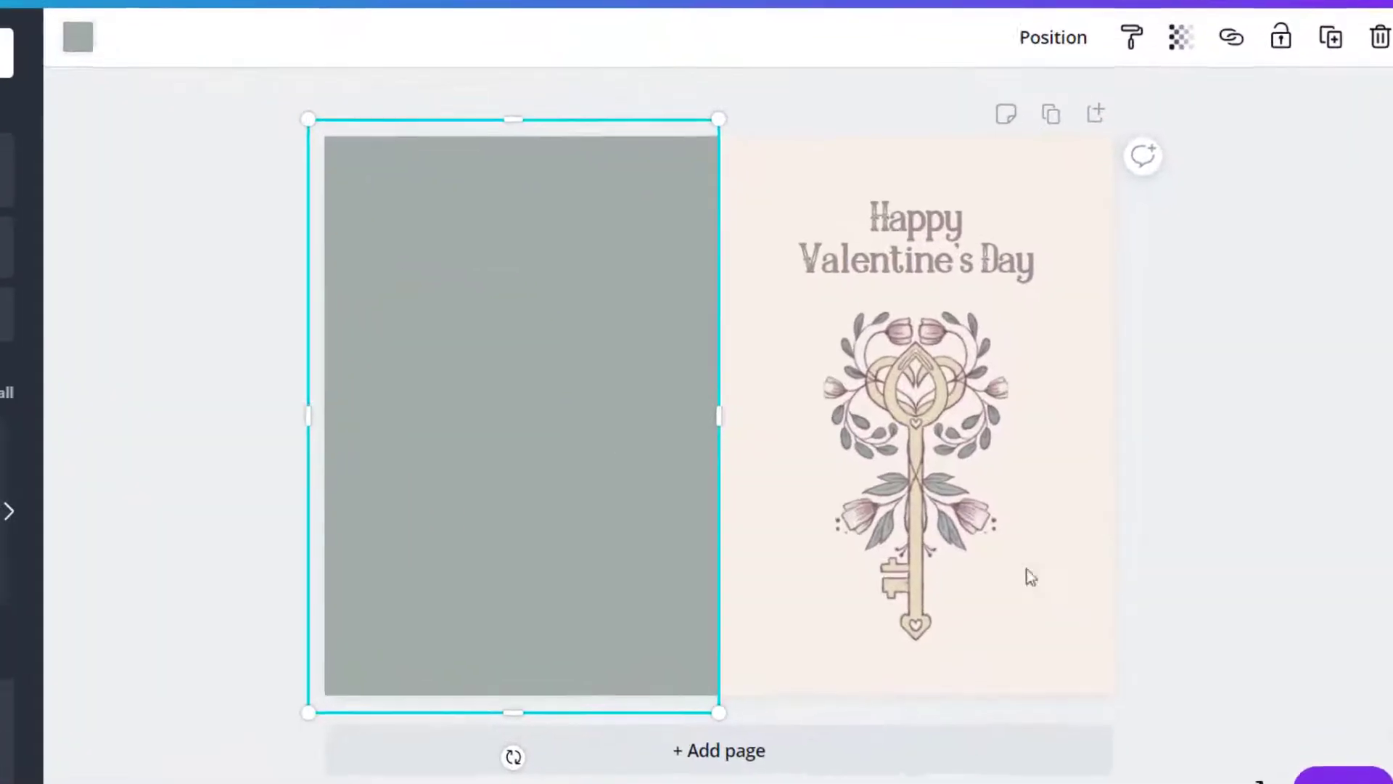
left_click(1107, 555)
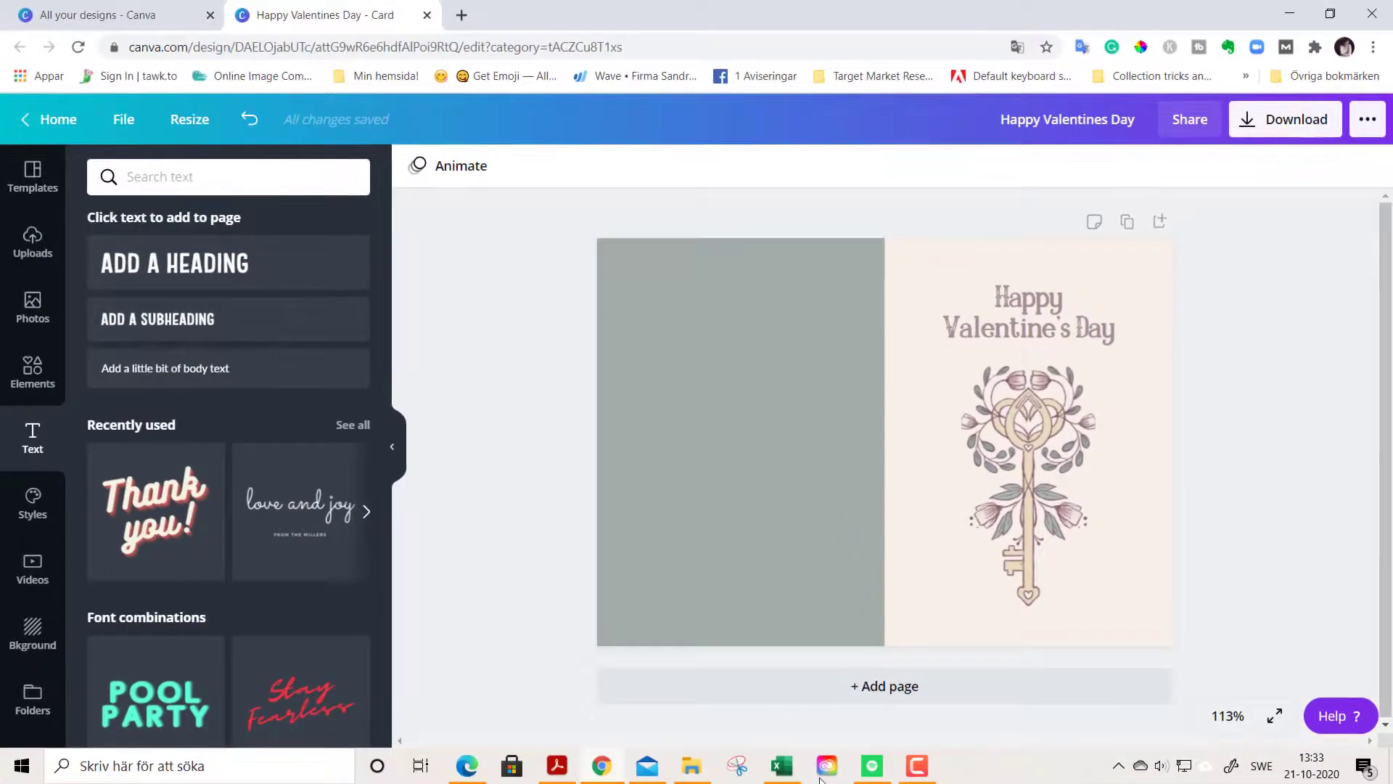
Unlock the cream front panel, stretch its top edge up, and turn on Show print bleed.
left_click(941, 397)
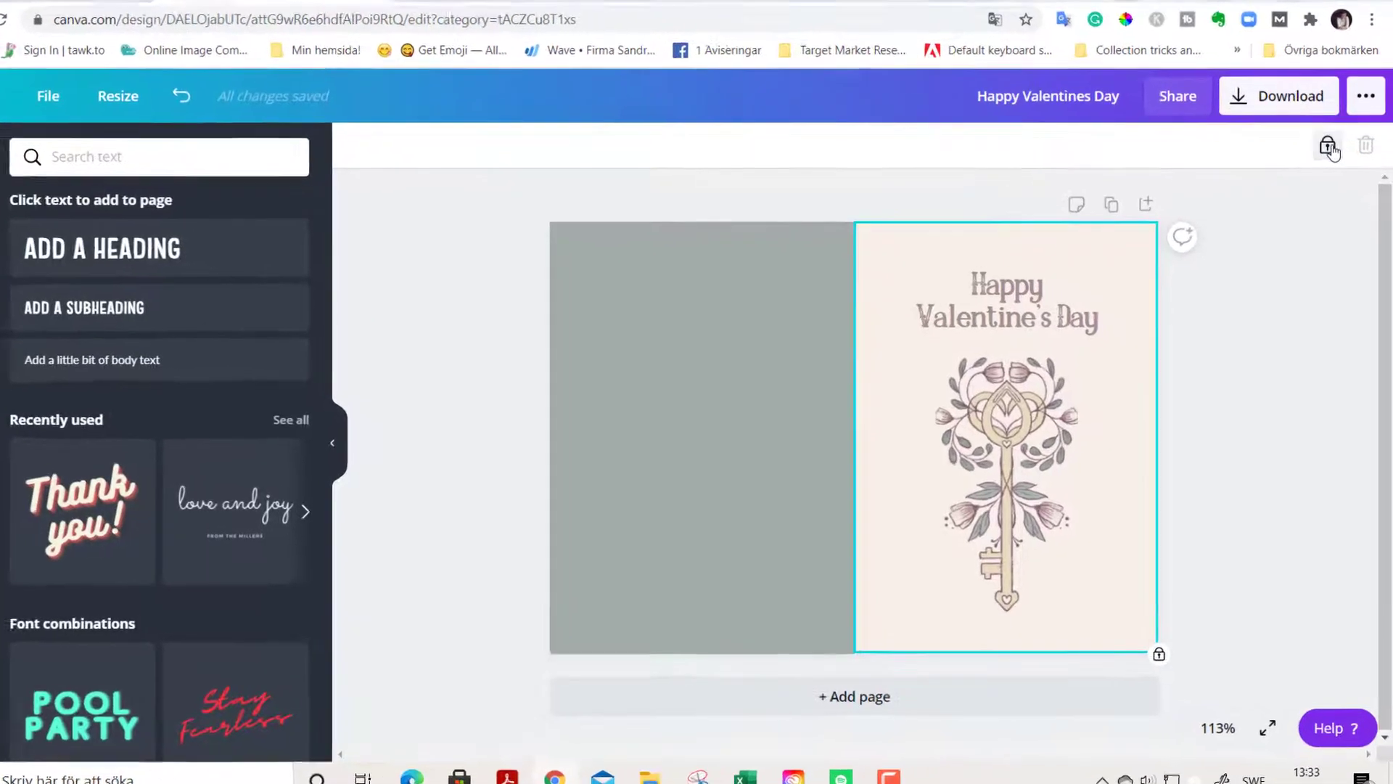
left_click(1329, 146)
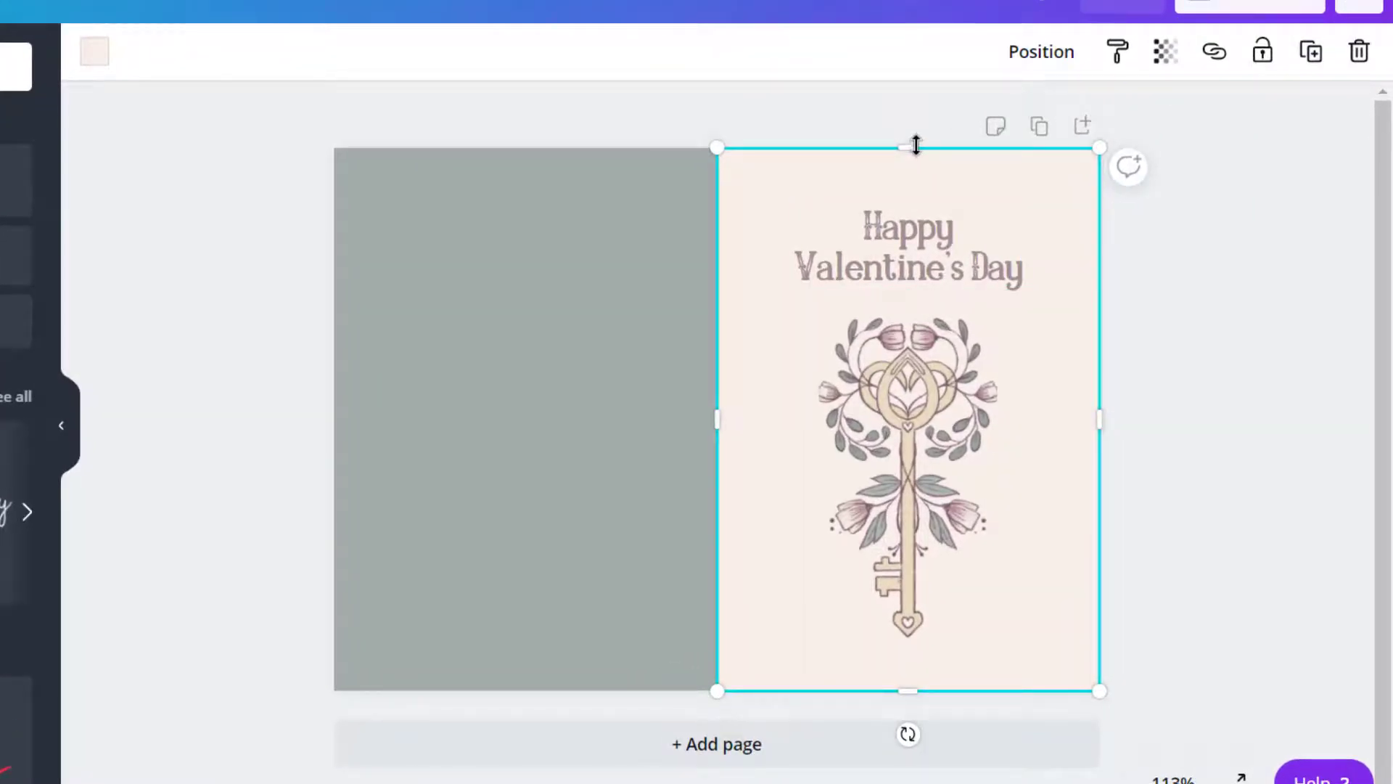
left_click_drag(916, 145, 914, 131)
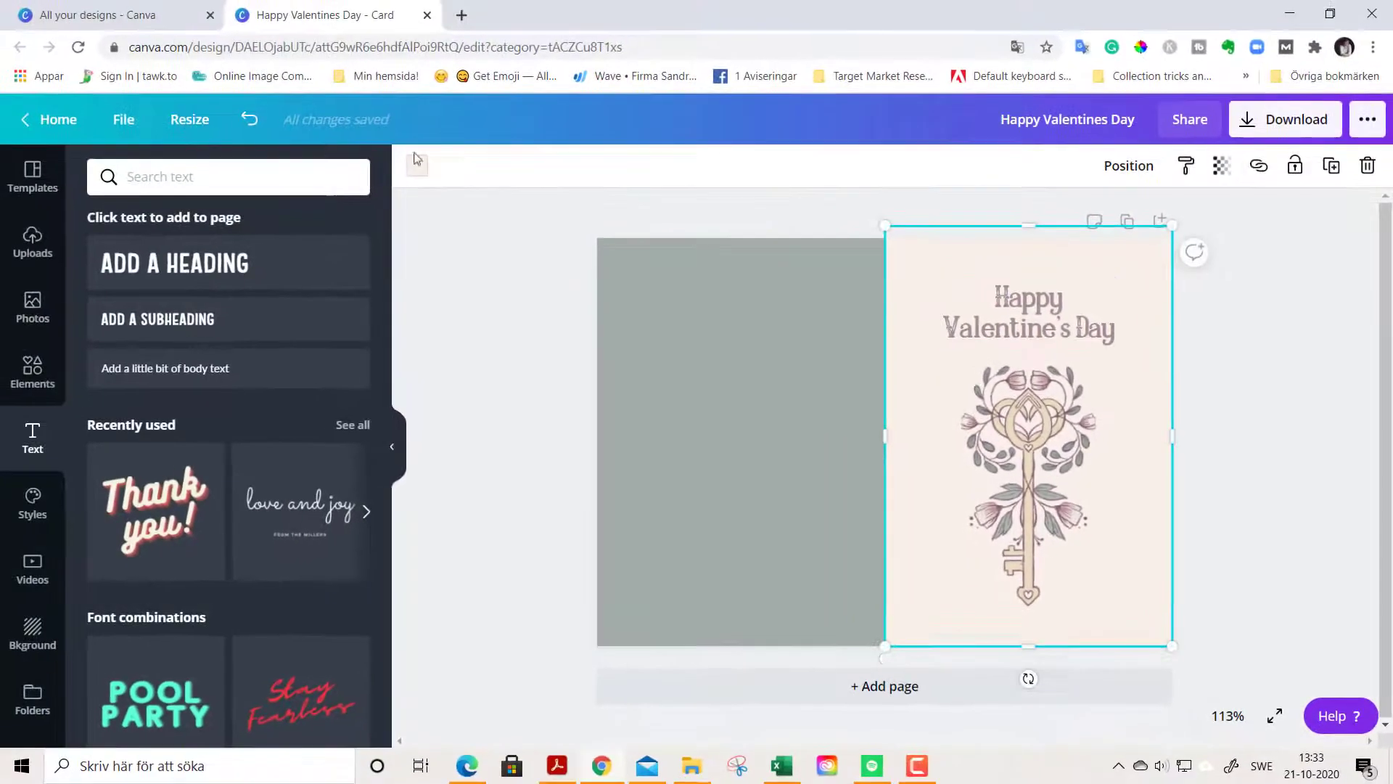
left_click(123, 119)
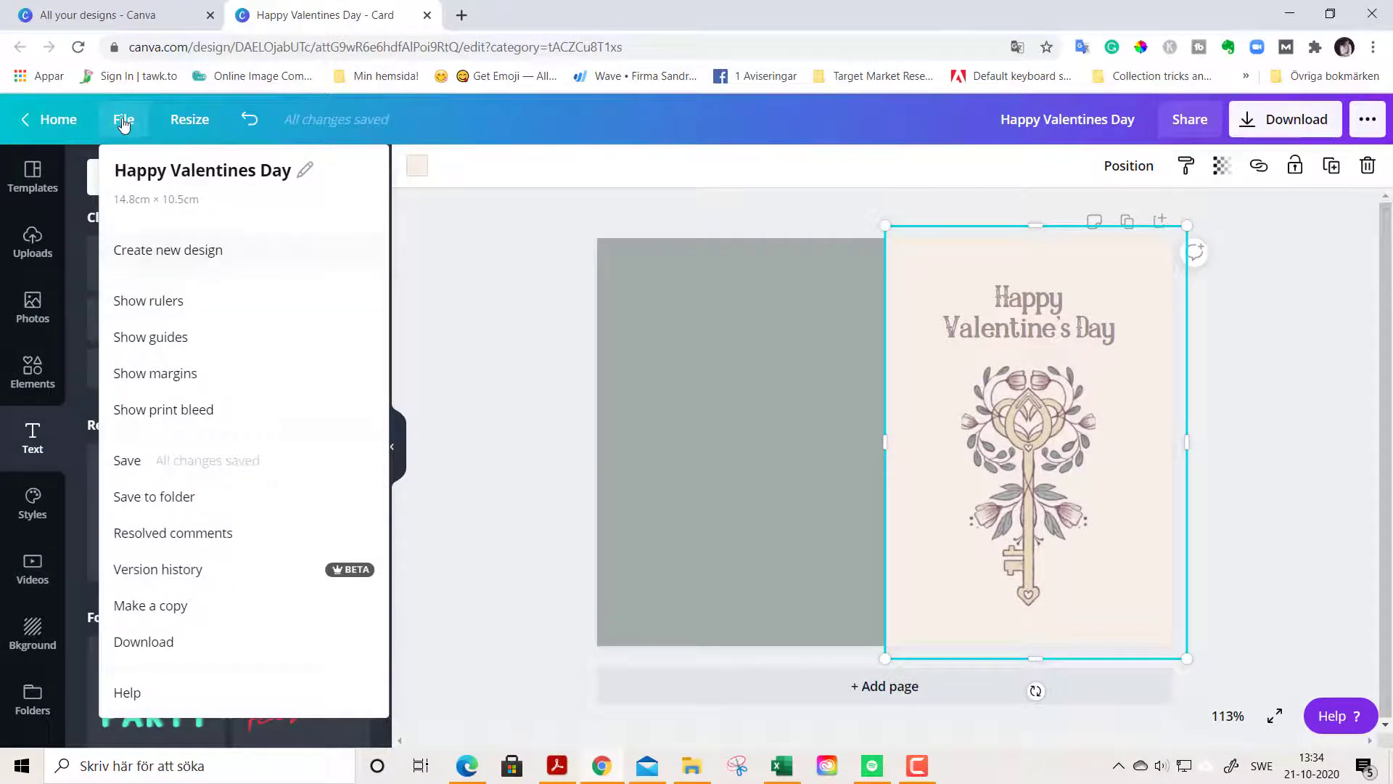
left_click(147, 400)
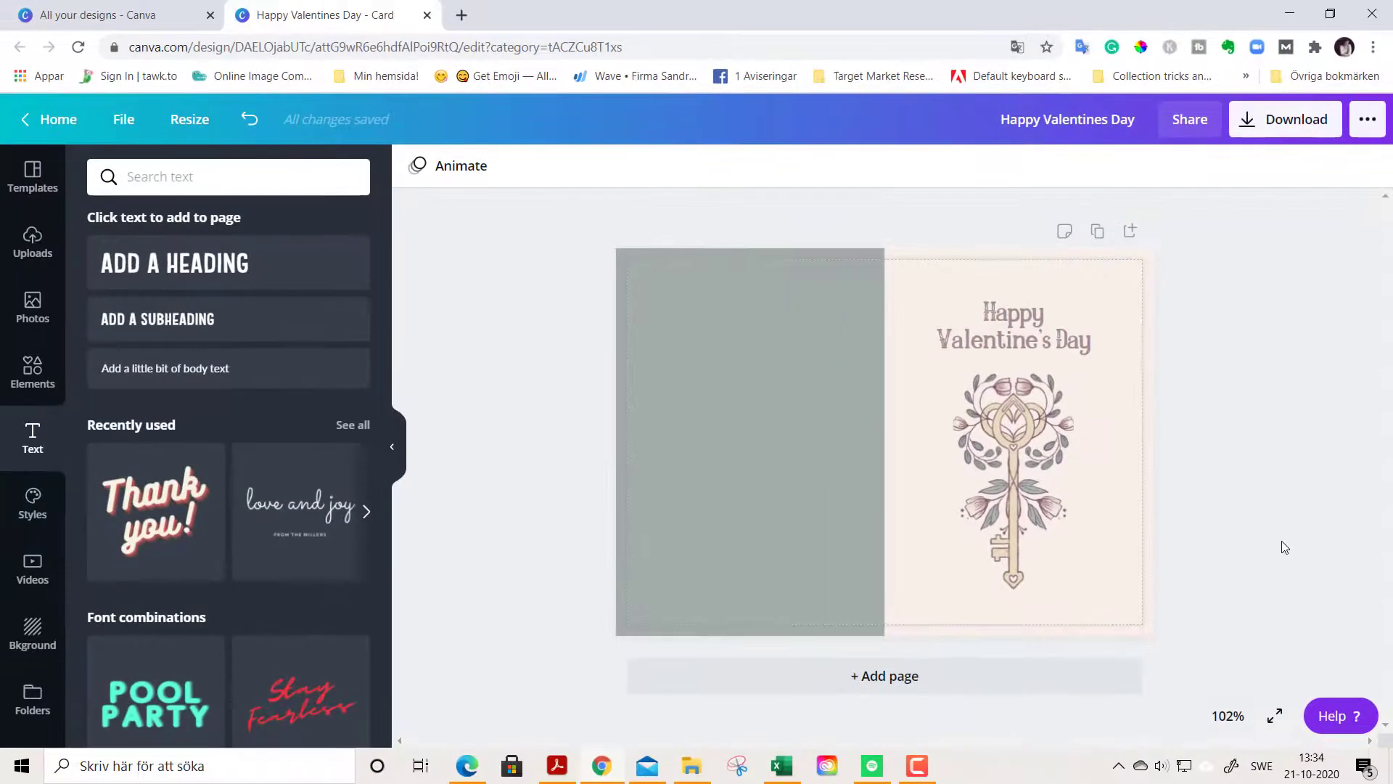
Duplicate the card as page 2, then move the cloud-and-hills picture into its right half and lock it.
left_click(1099, 232)
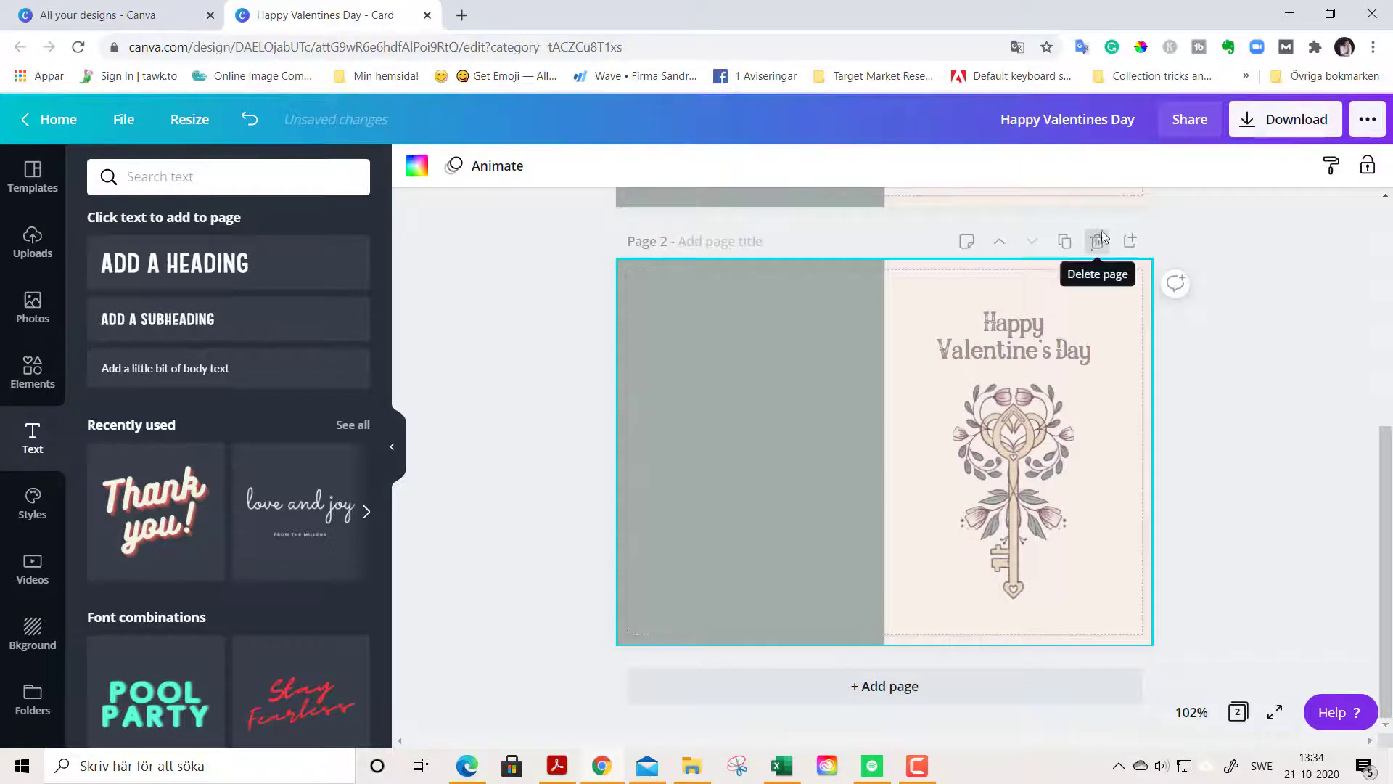
left_click(773, 438)
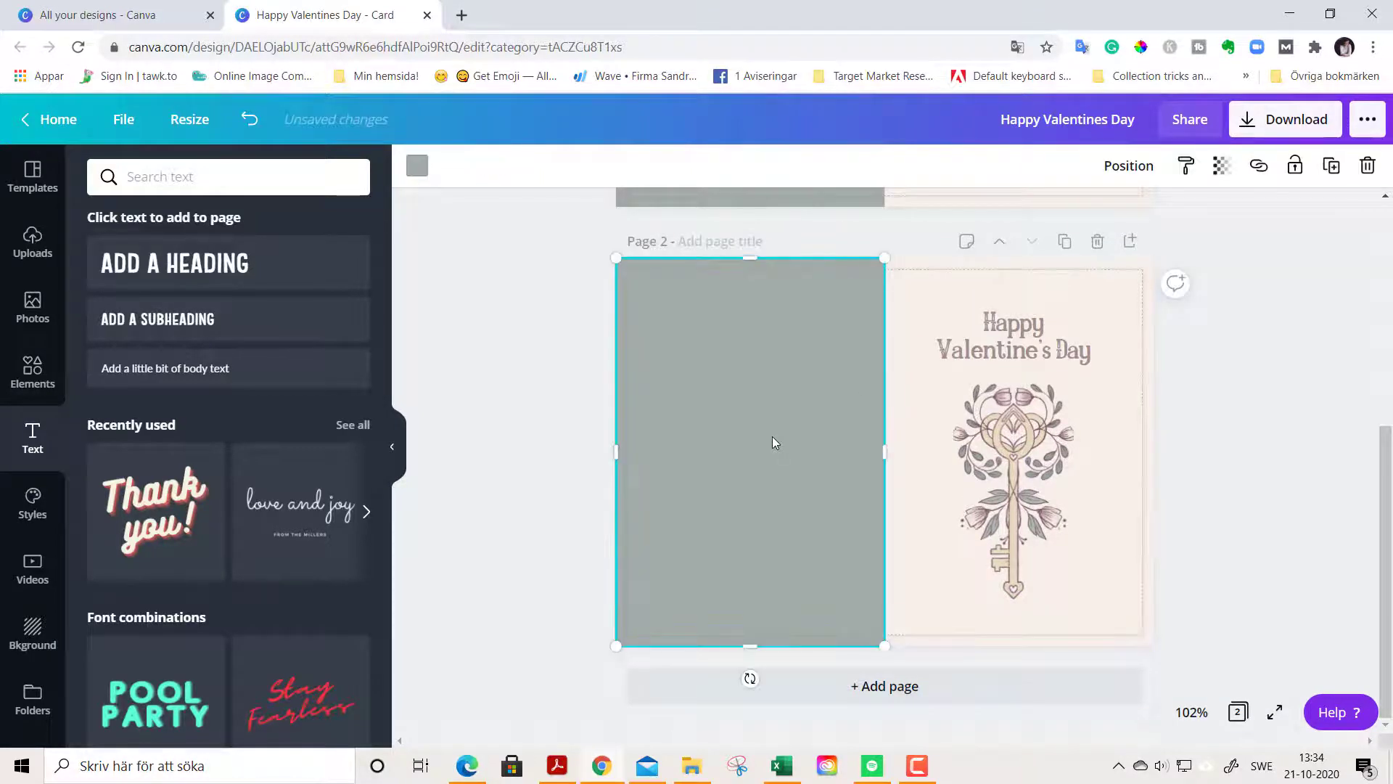
left_click(965, 452)
left_click_drag(913, 459, 811, 457)
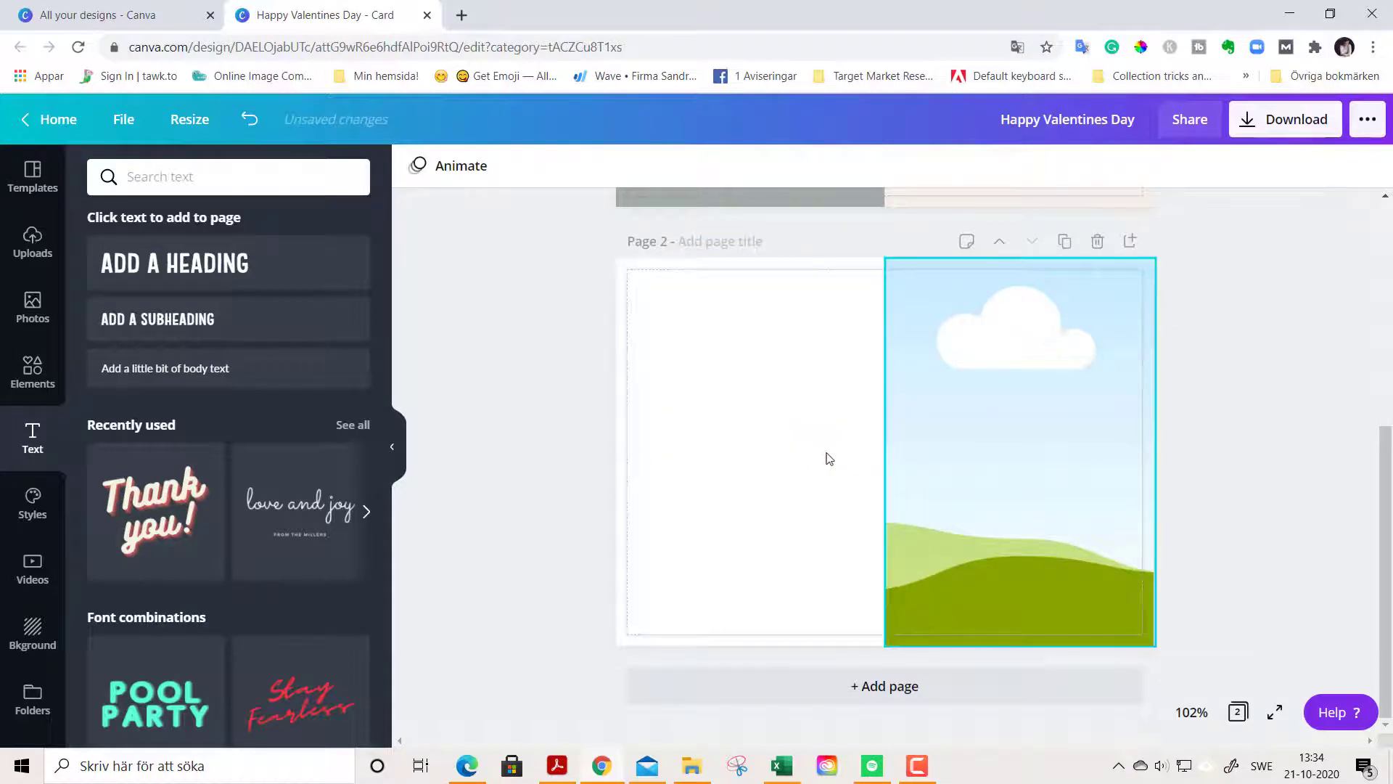
left_click(999, 458)
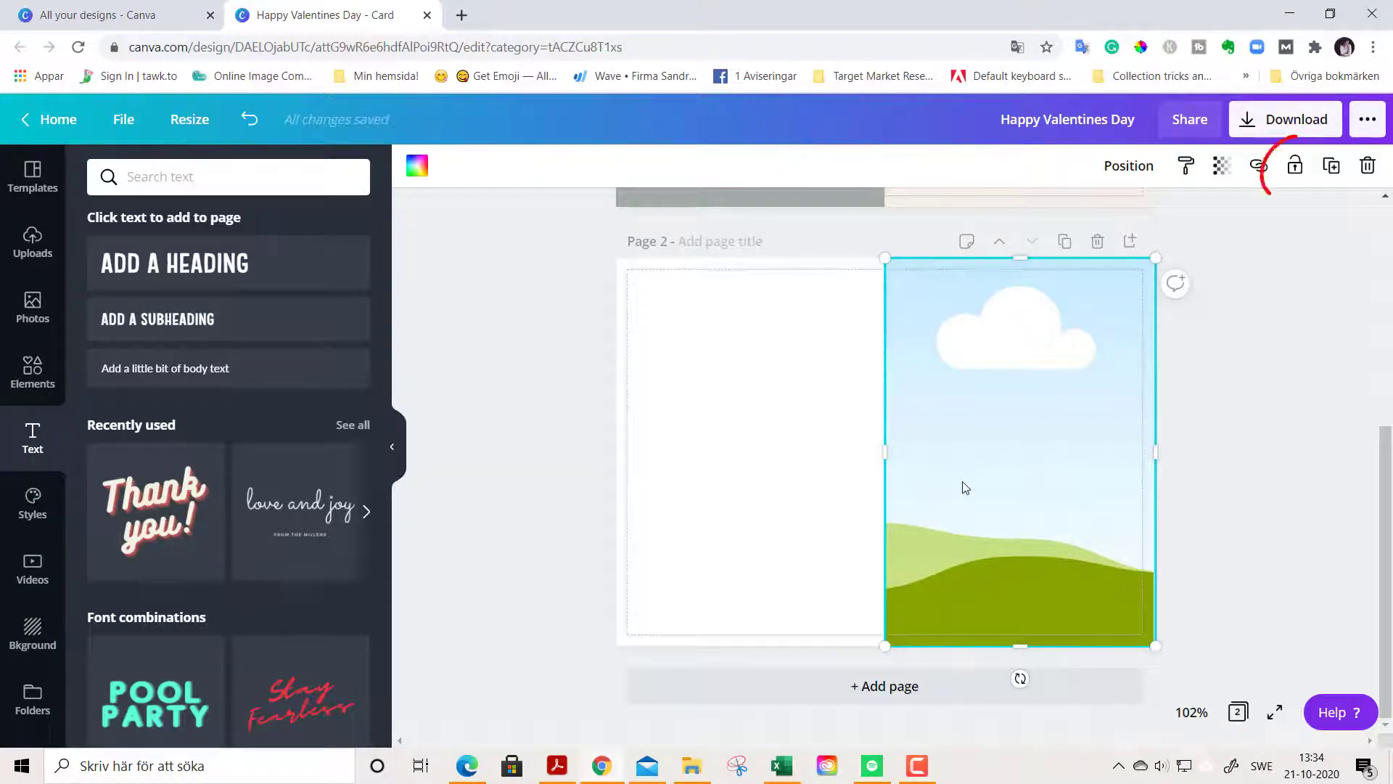
left_click(1296, 168)
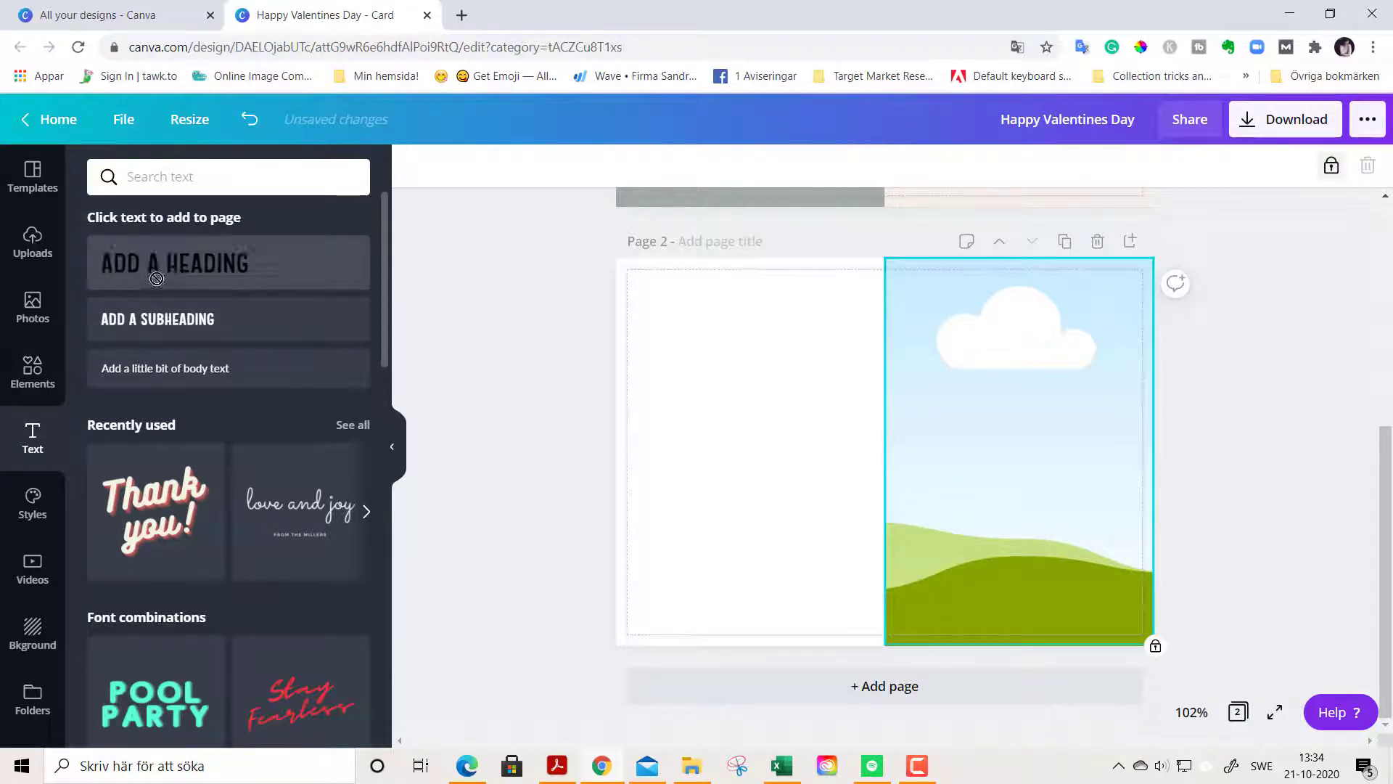
Add a heading on page 2's right half reading 'I LOVE YOU'.
left_click_drag(144, 269, 937, 403)
left_click(1019, 426)
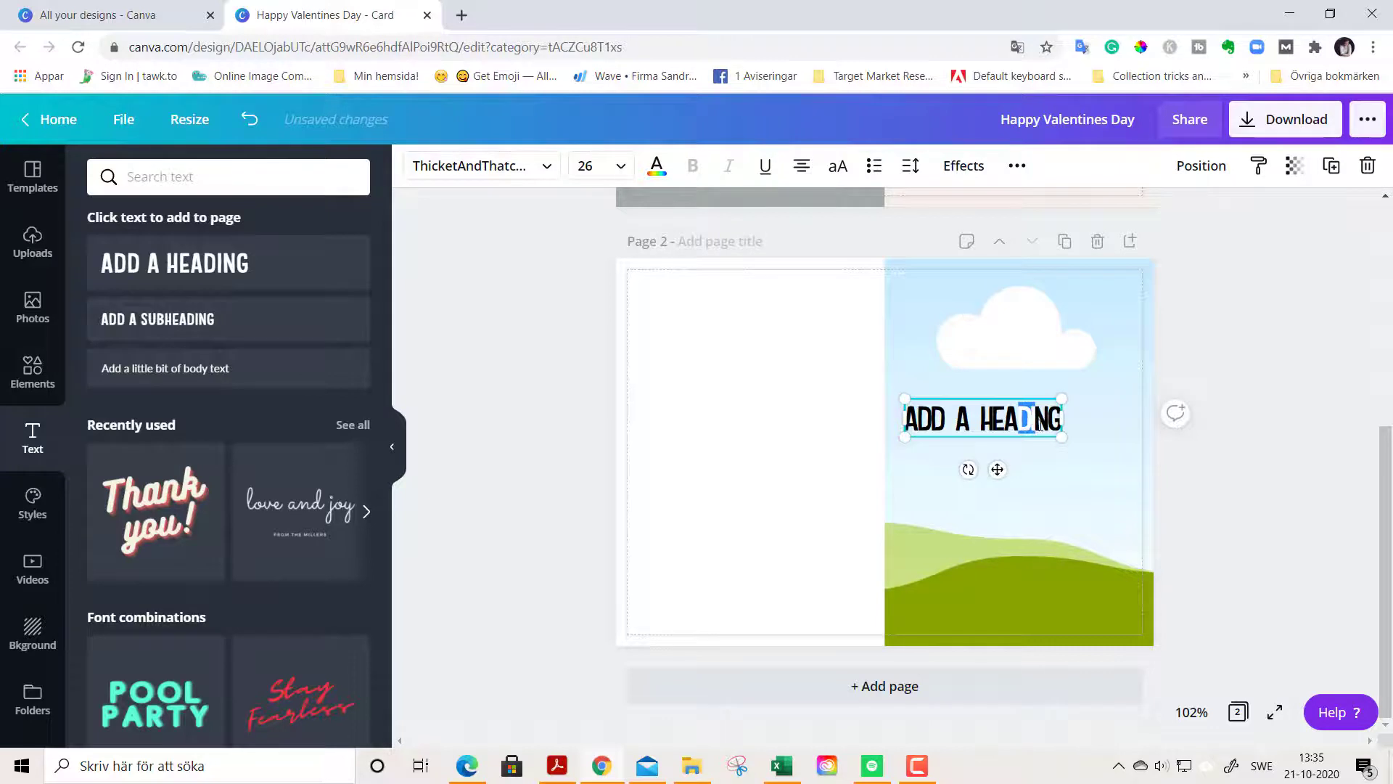
key("ctrl+a")
key("BackSpace")
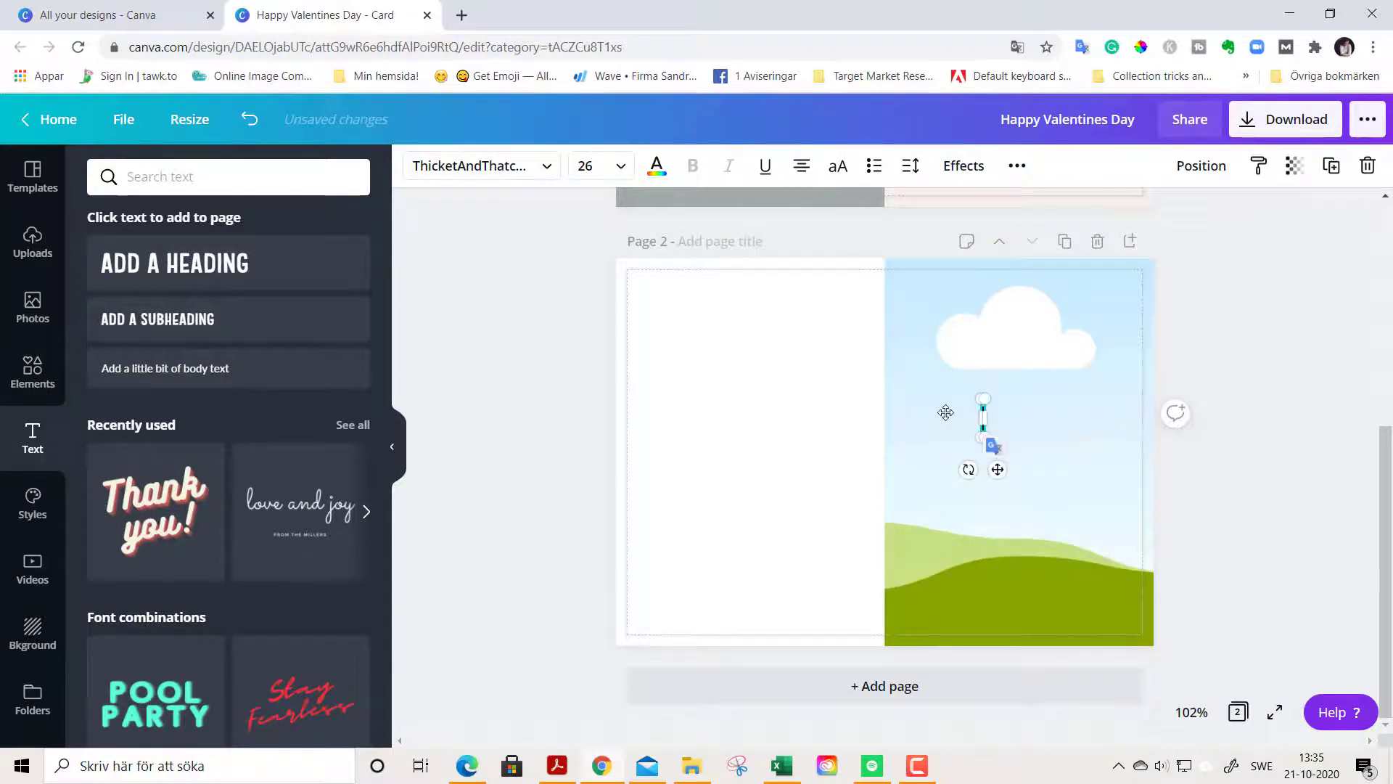
type("I LOVE YOU")
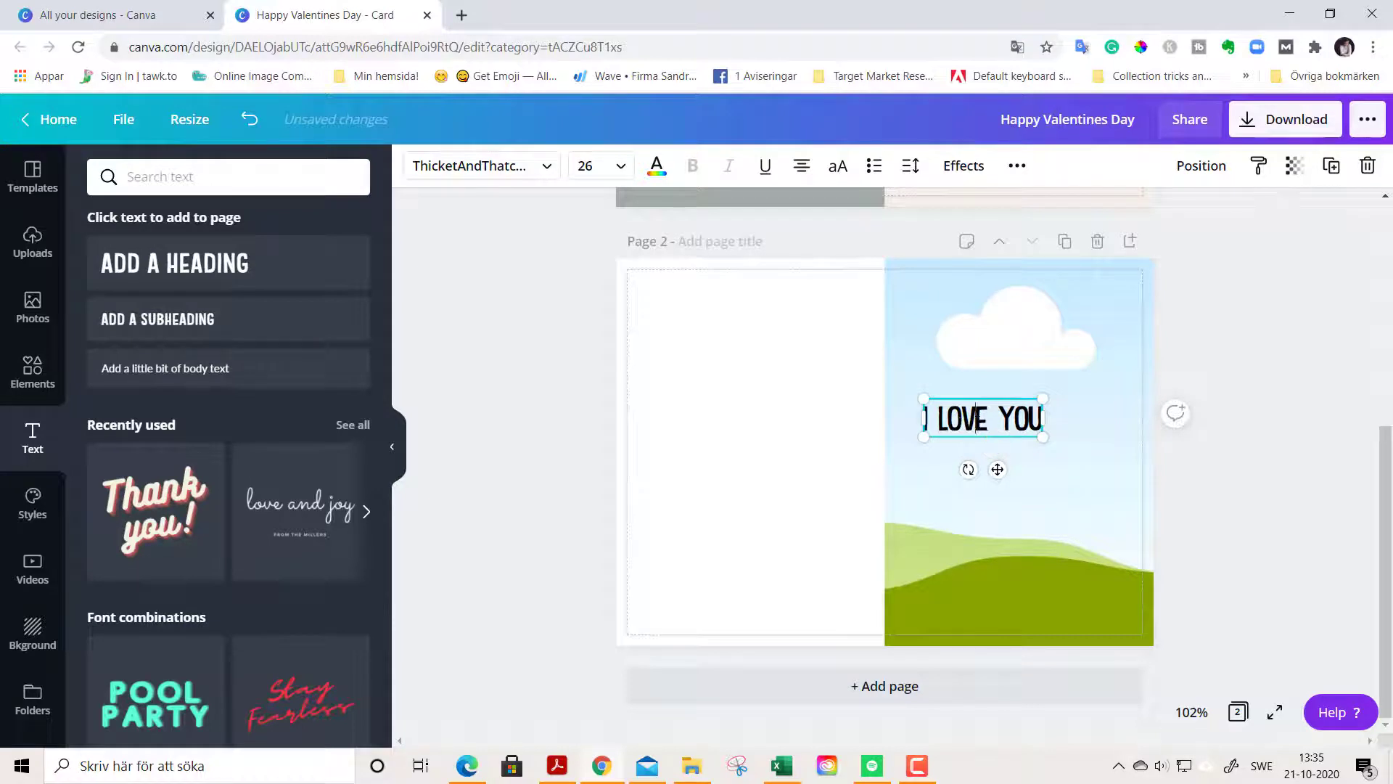
Set the 'I love you' text in Alitide and colour it greyish mauve.
key("ctrl+a")
left_click(496, 180)
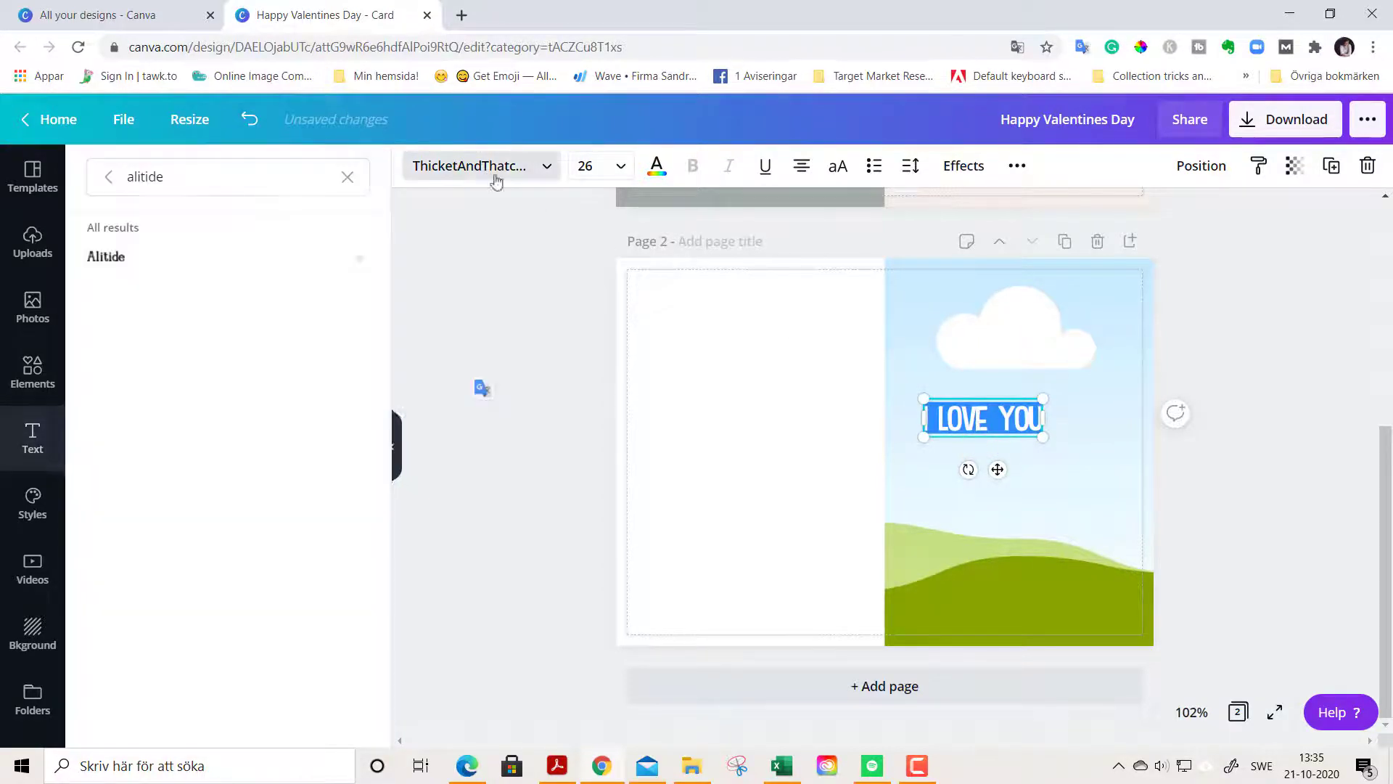
key("Return")
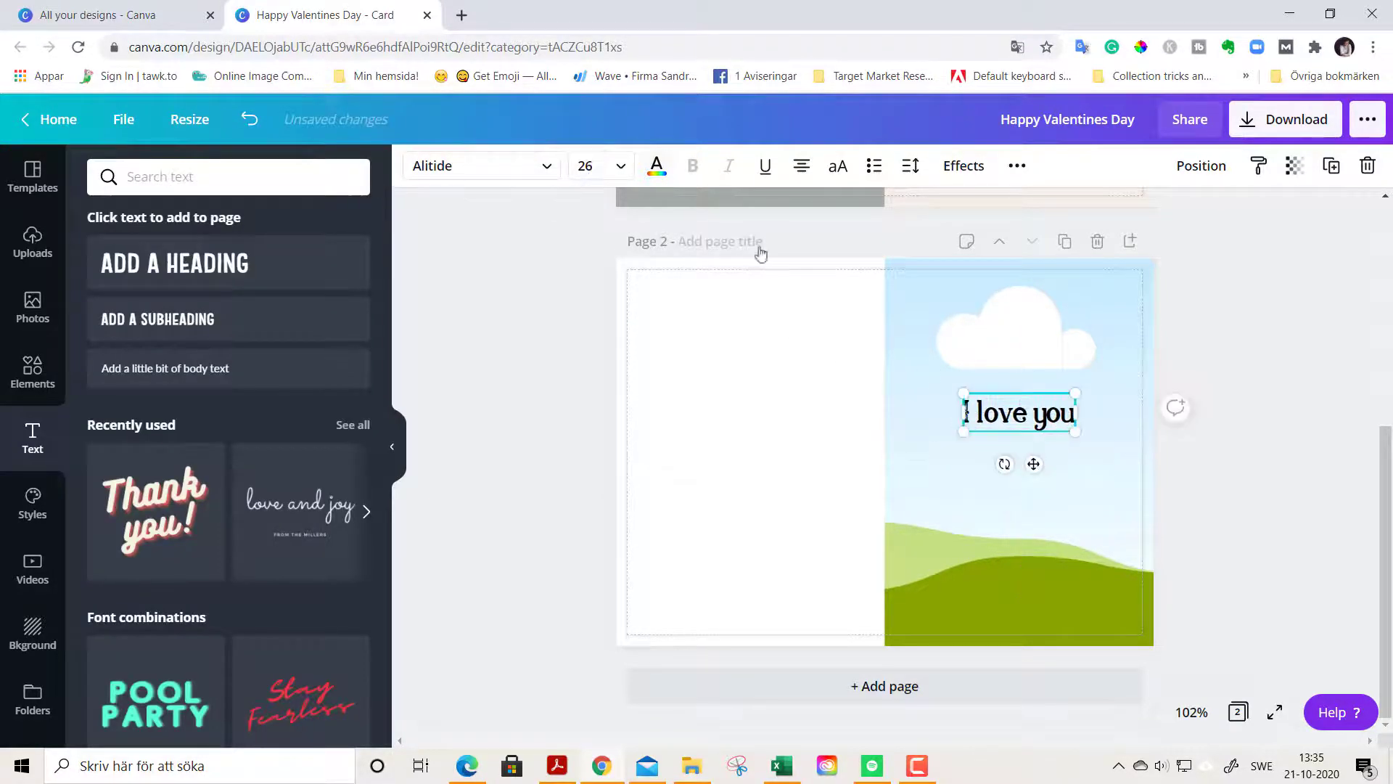
left_click(657, 167)
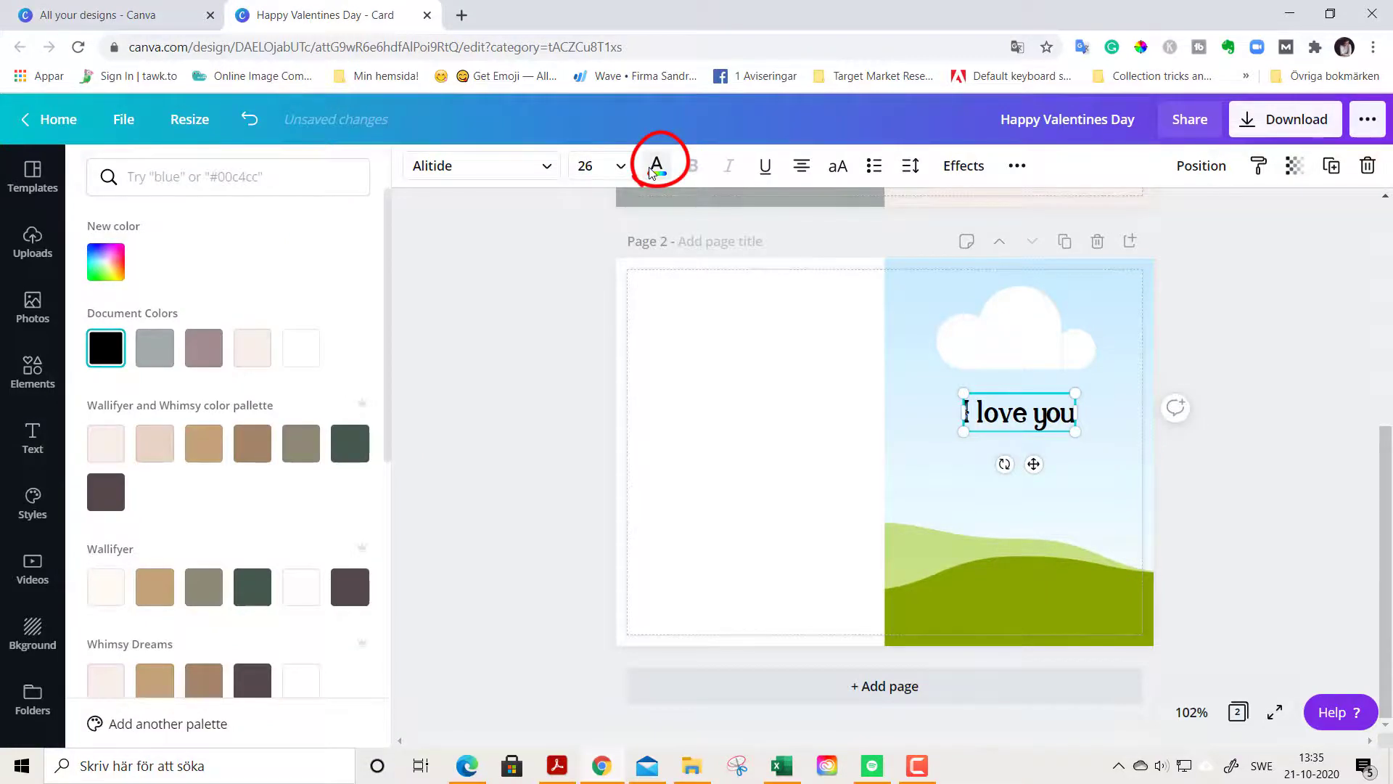
scroll(244, 594, "down", 1)
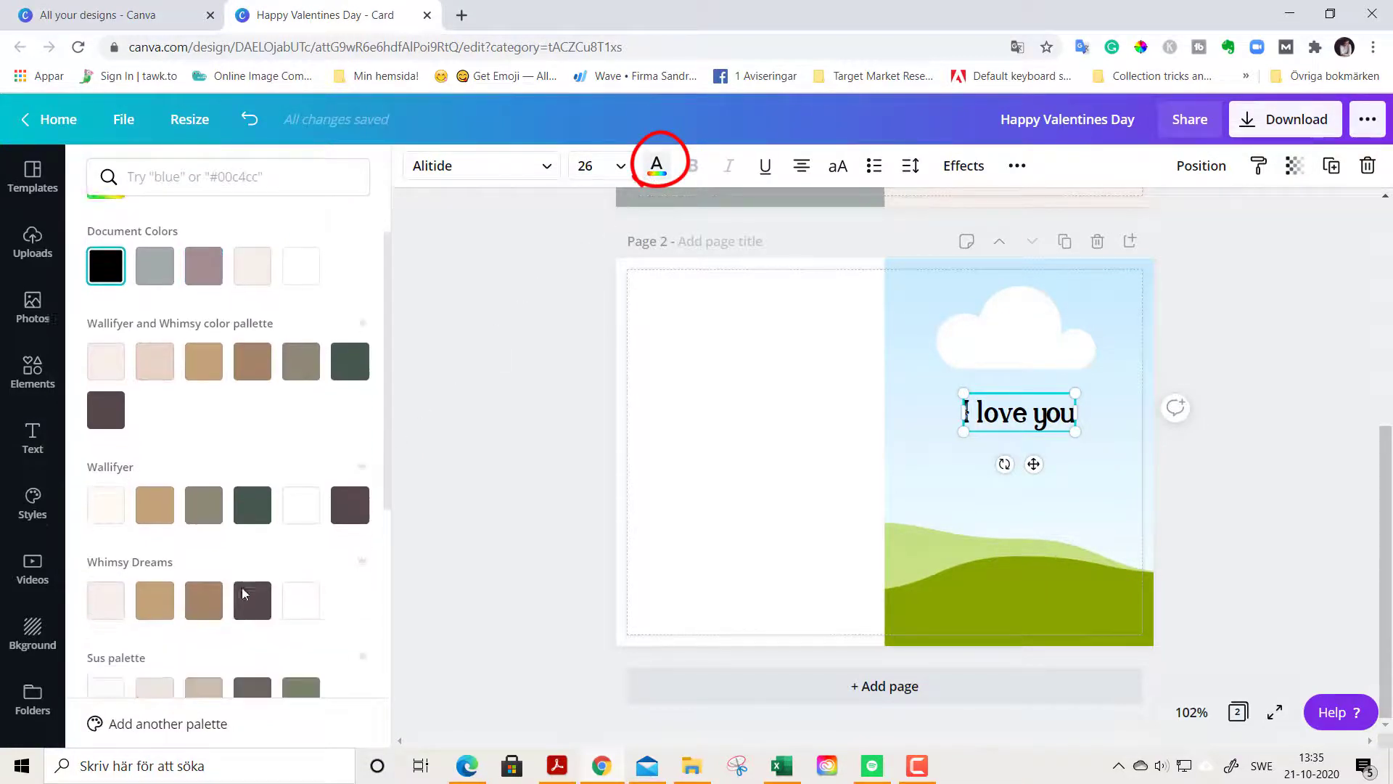
scroll(249, 587, "down", 2)
left_click(349, 588)
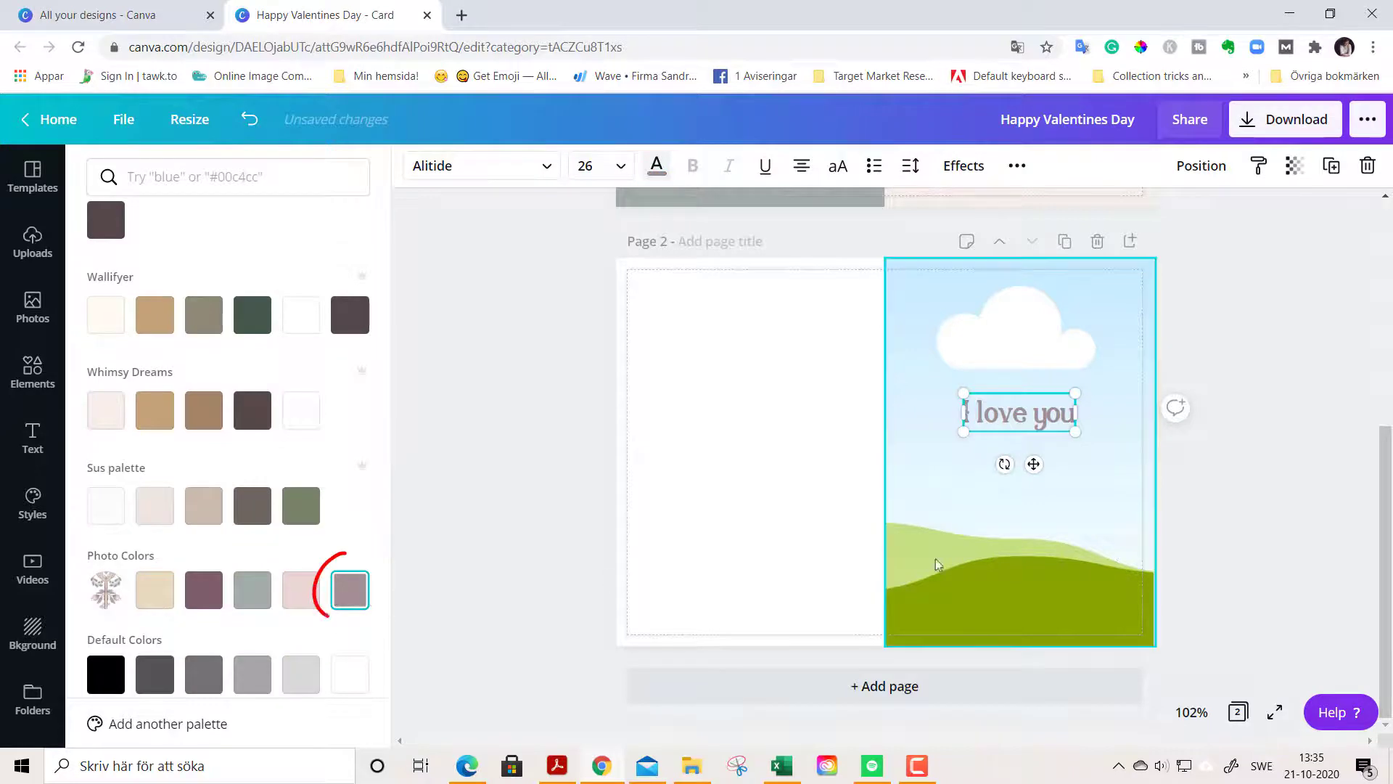
left_click(1275, 541)
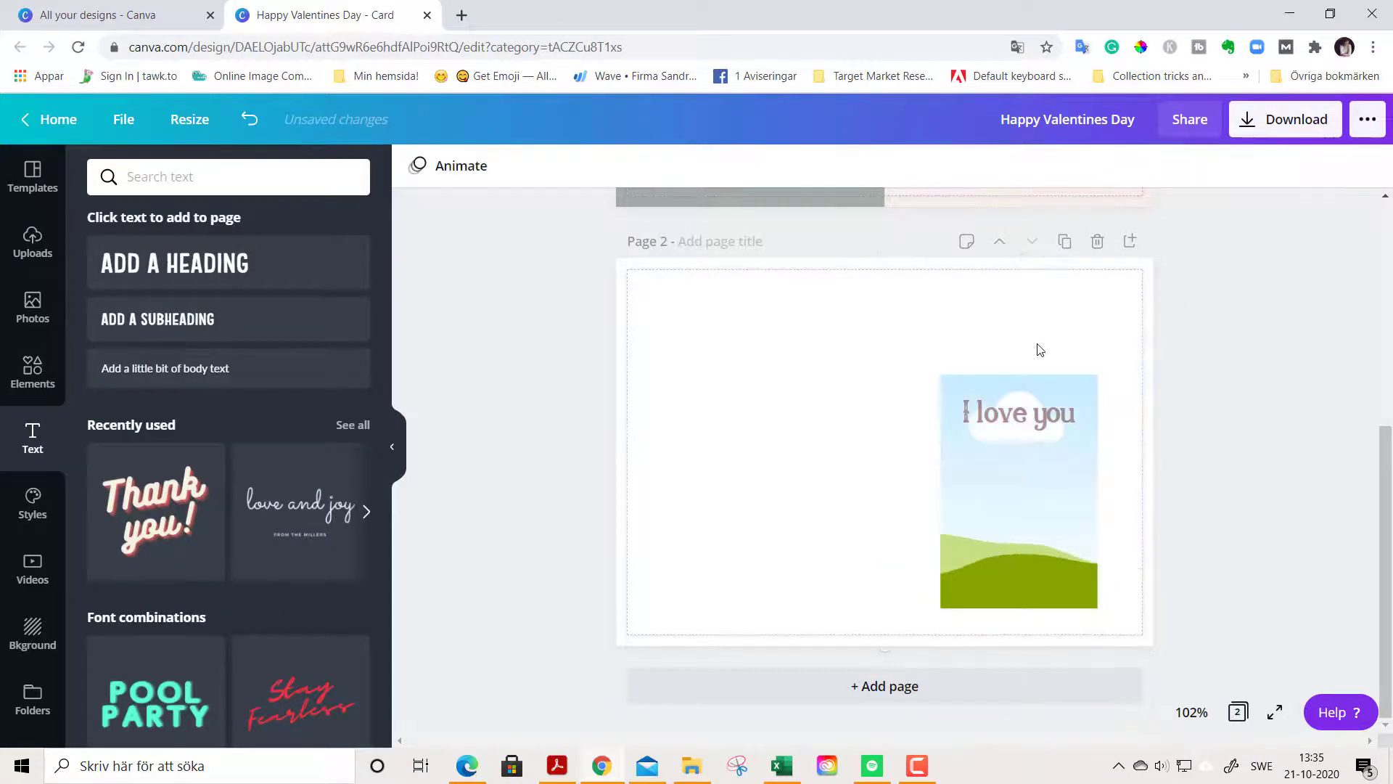
Set up a PDF Print download of Page 1 with crop marks and bleed.
scroll(1178, 221, "up", 5)
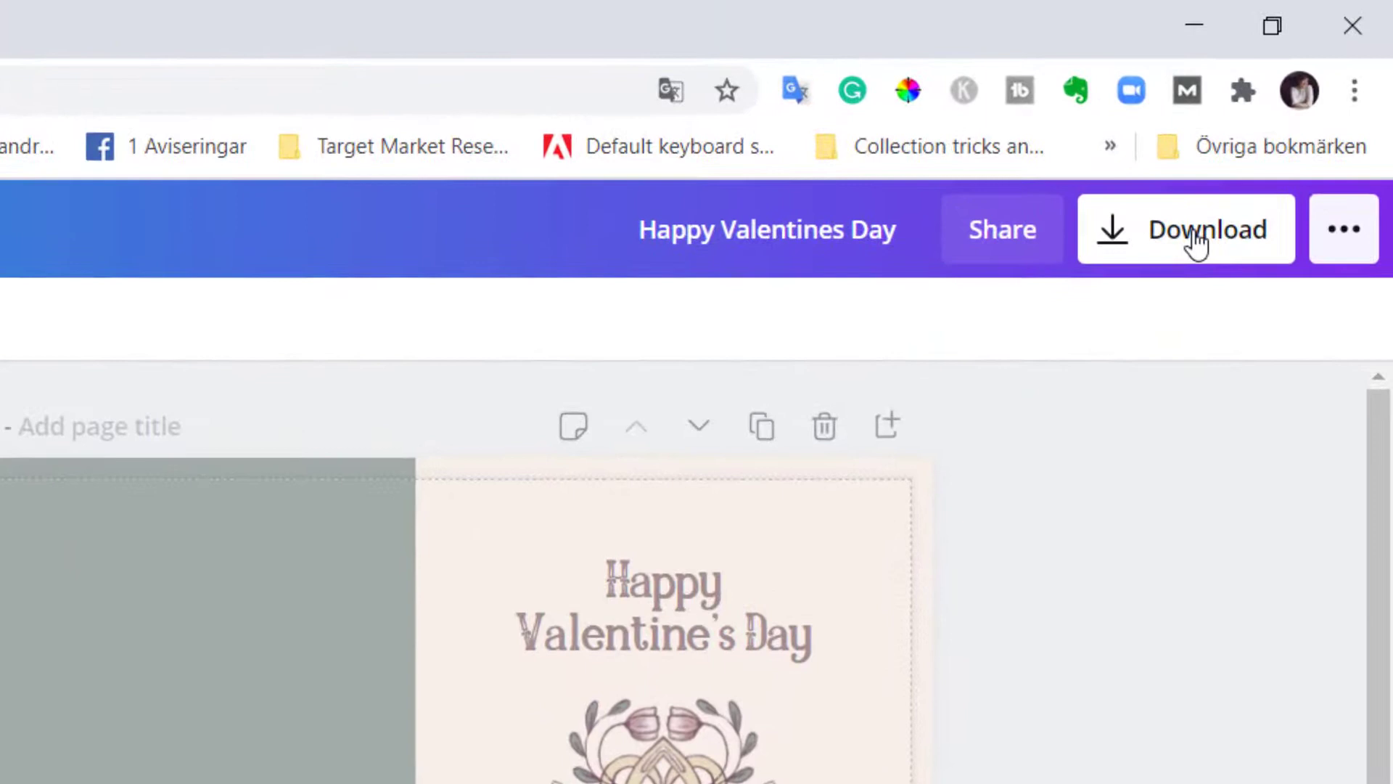
left_click(1277, 142)
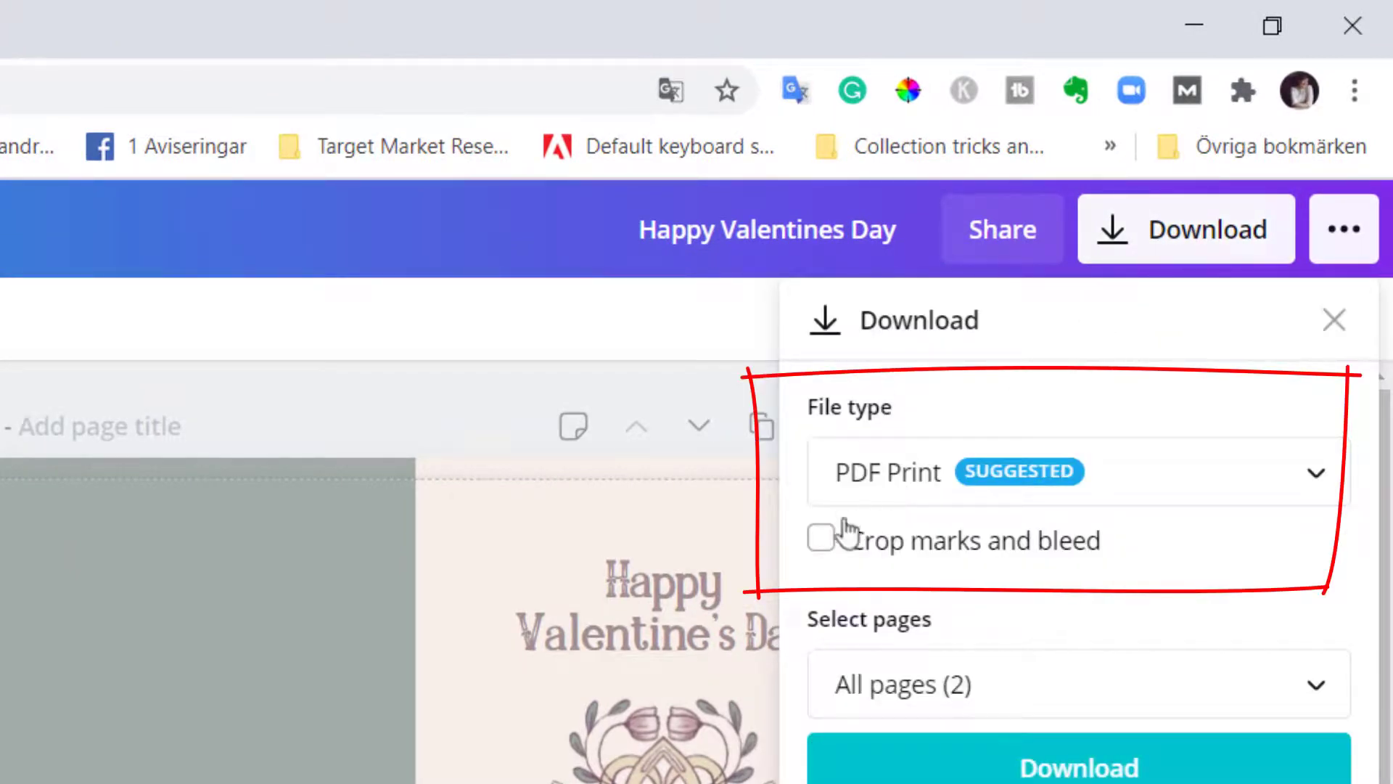
left_click(820, 540)
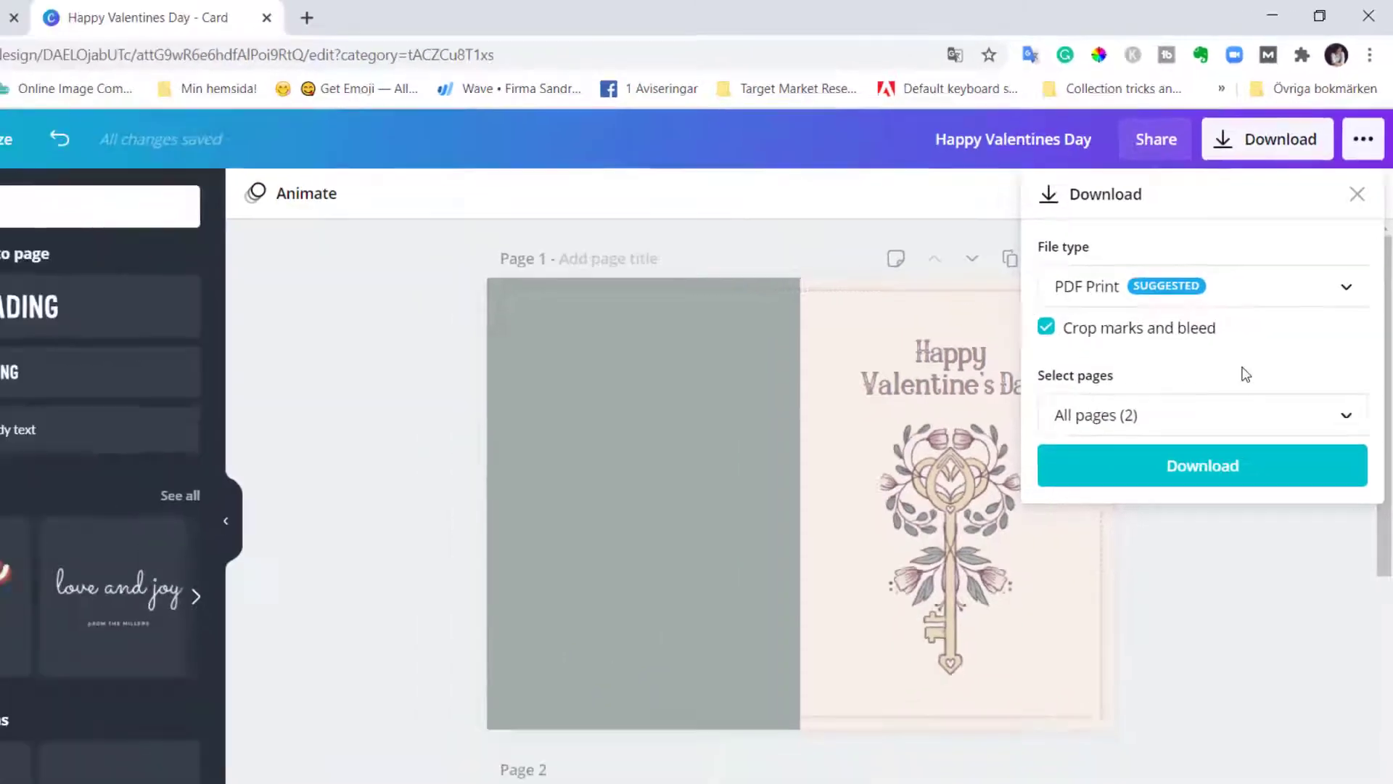
left_click(1229, 356)
left_click(1349, 457)
left_click(1230, 575)
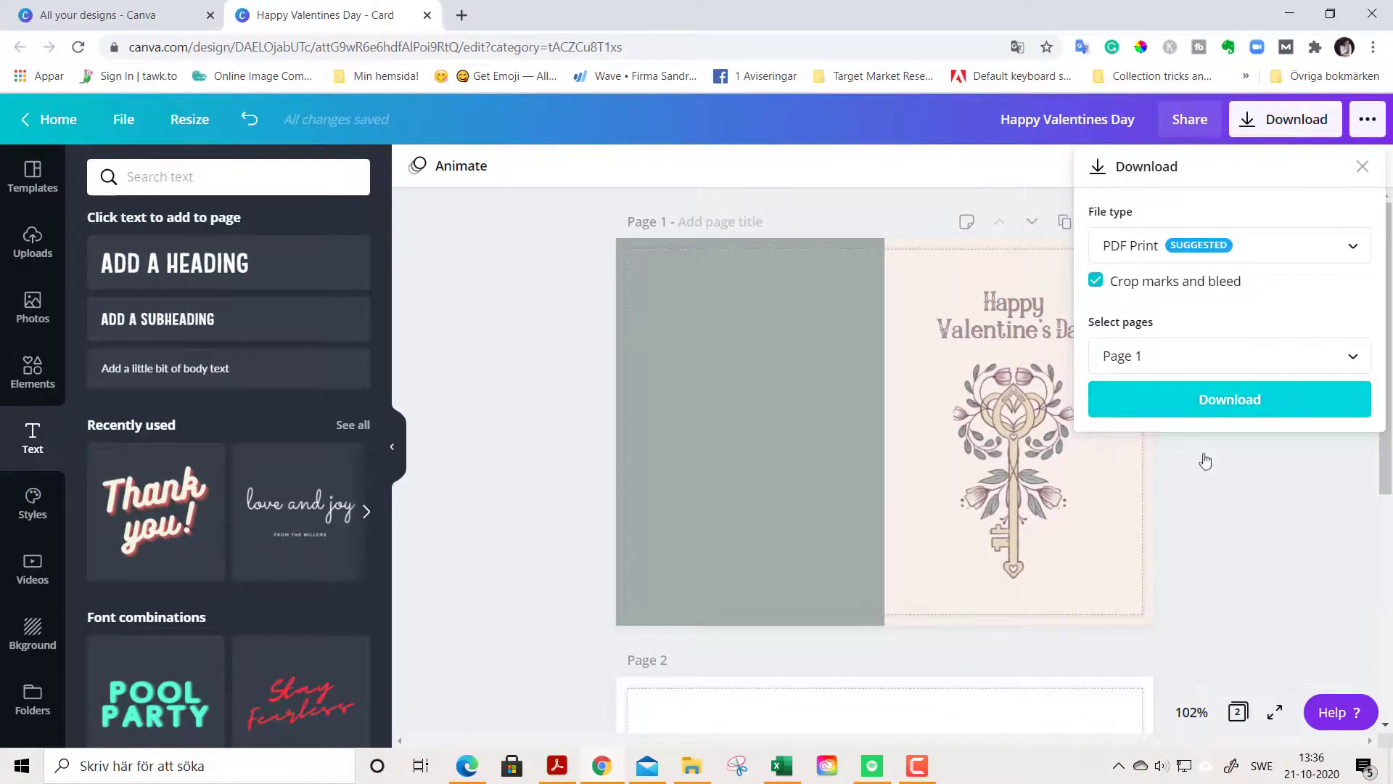
left_click(1192, 403)
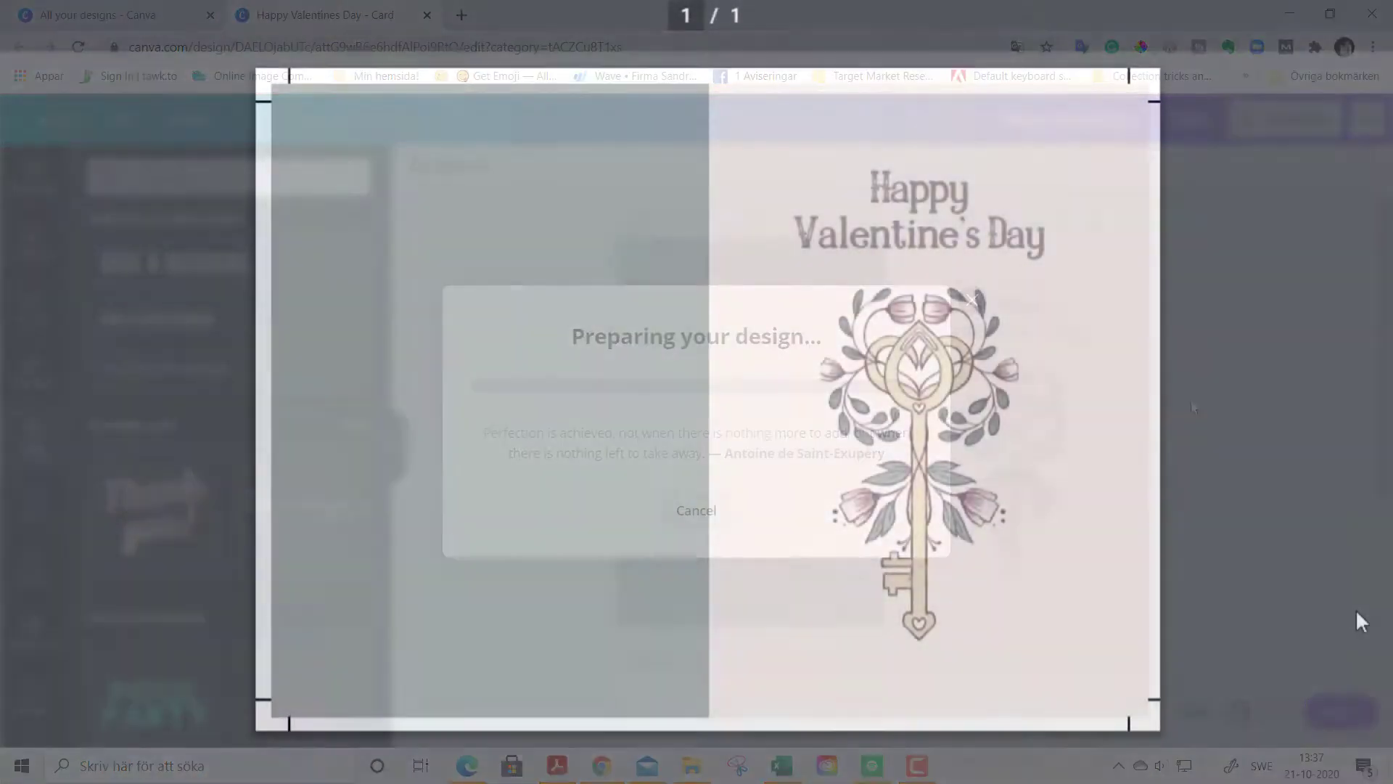